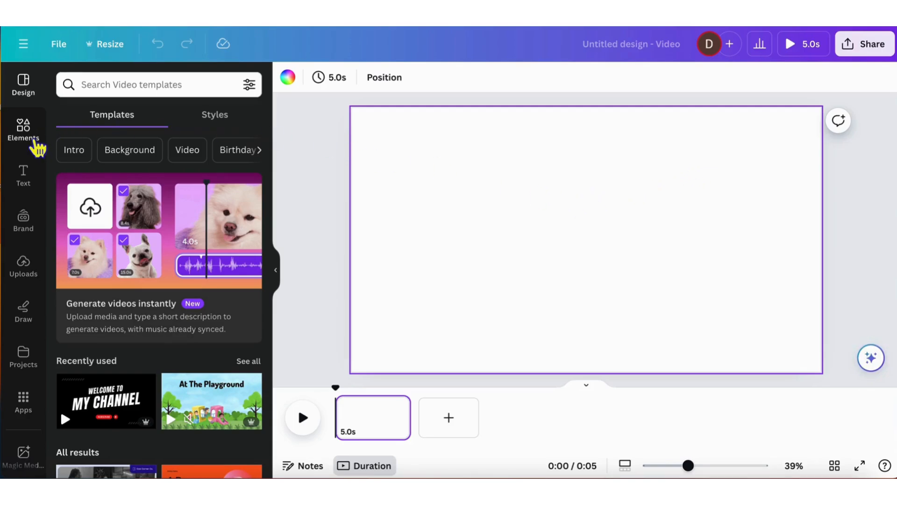
- Search the elements library for "little girl" and limit the results to graphics
left_click(28, 142)
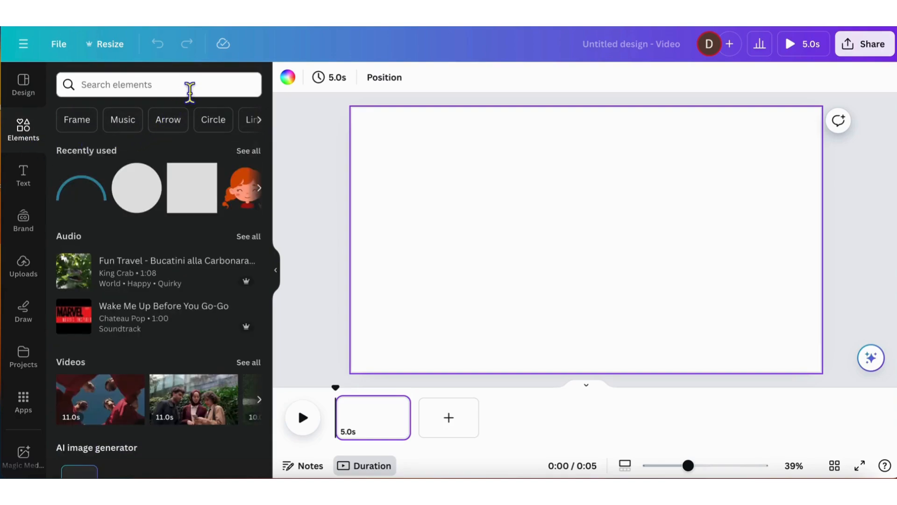
left_click(190, 91)
type("li")
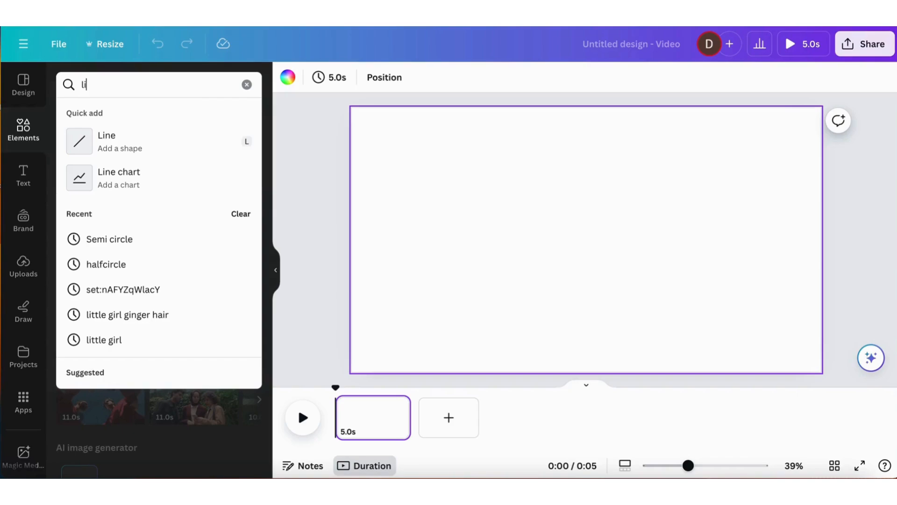
type("ttle ")
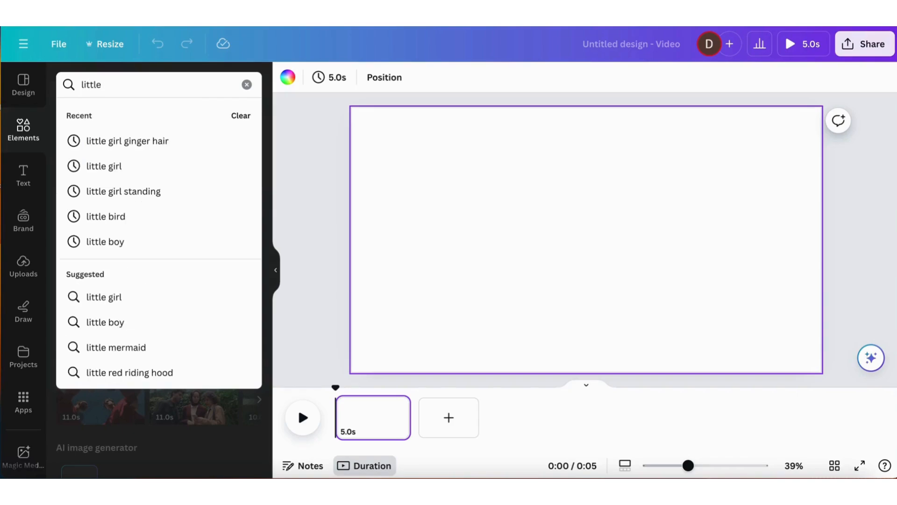
type("girl")
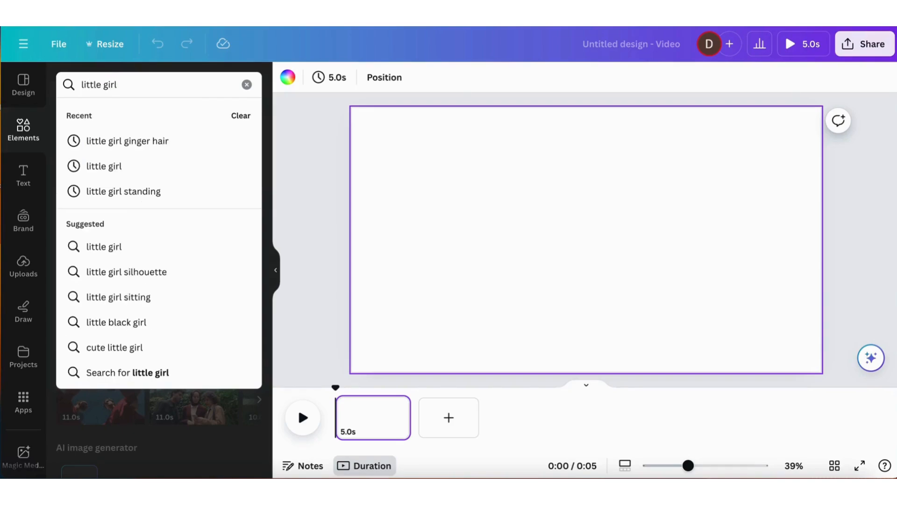
key("Return")
left_click(108, 120)
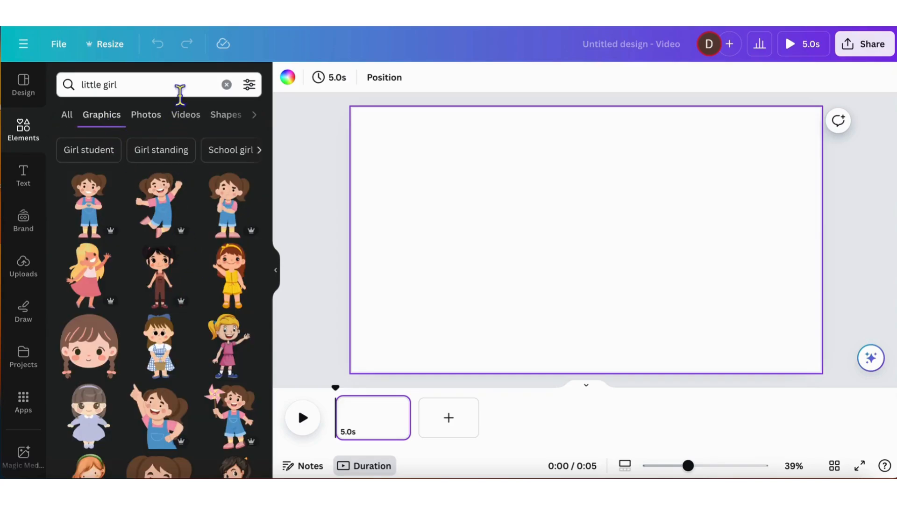
- Refine the graphics search to "little girl ginger hair"
left_click(179, 92)
type("ging")
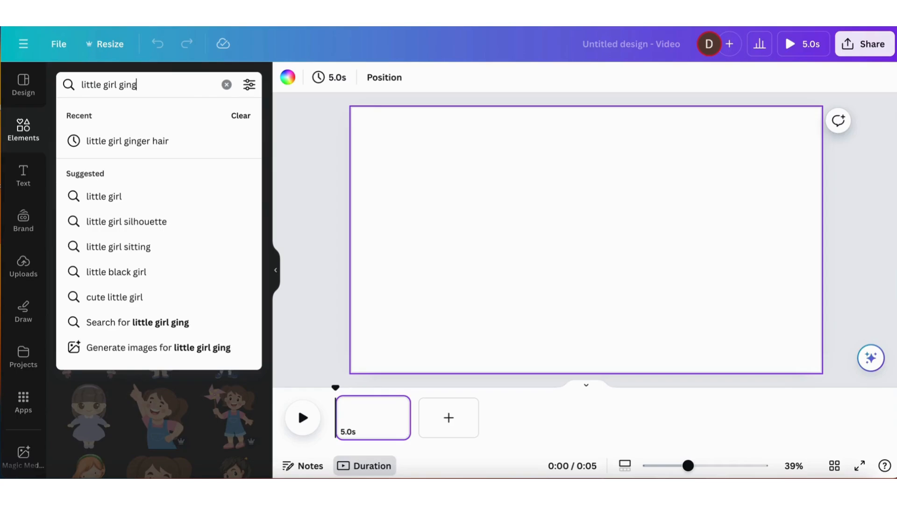
type("er hair")
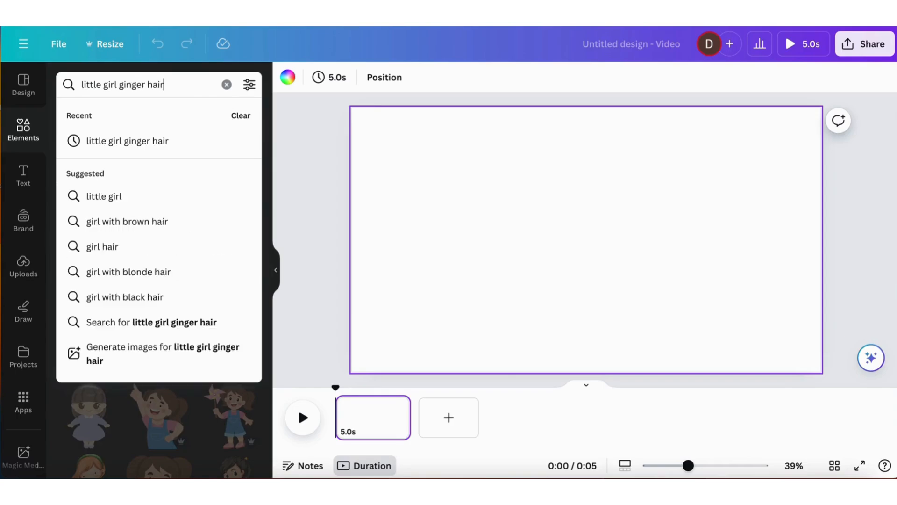
key("Return")
- View the collection of the happy red-haired girl with outstretched arms and add the waving standing pose to the first page
scroll(189, 228, "down", 10)
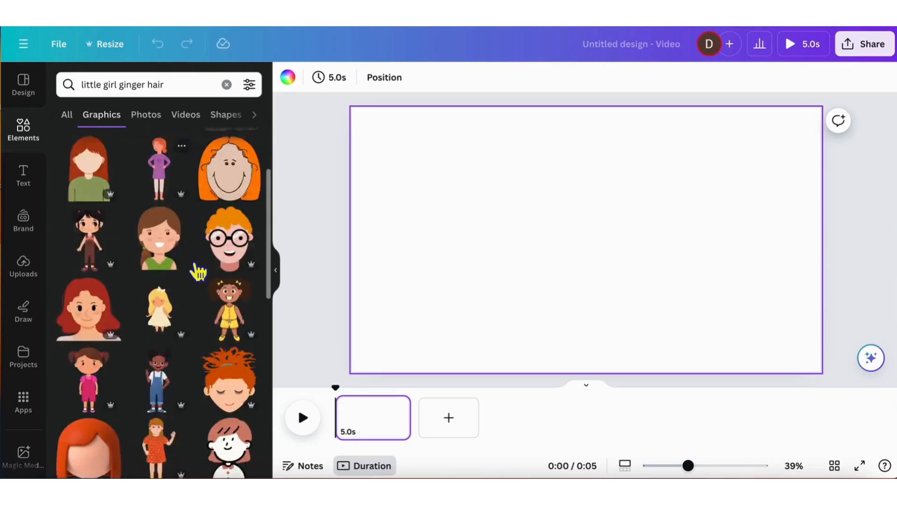
scroll(198, 272, "down", 6)
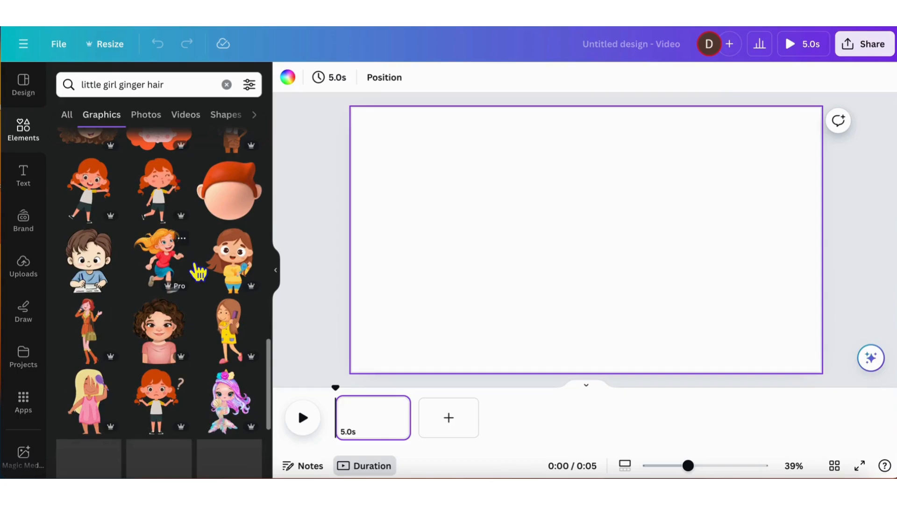
scroll(199, 269, "up", 1)
scroll(130, 259, "up", 1)
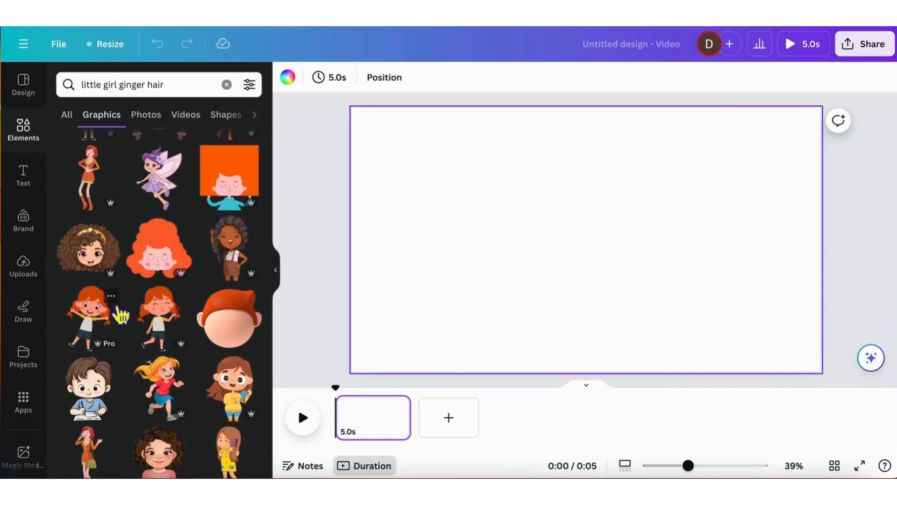
left_click(110, 295)
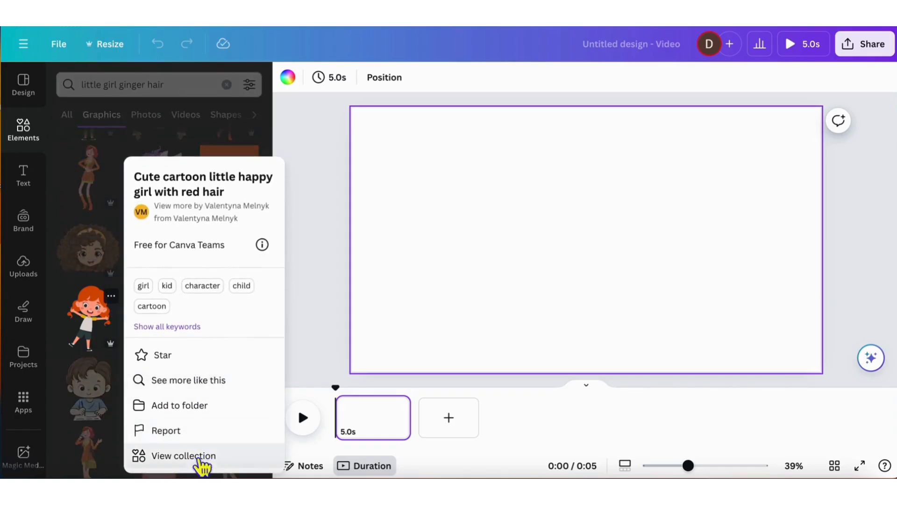
left_click(201, 462)
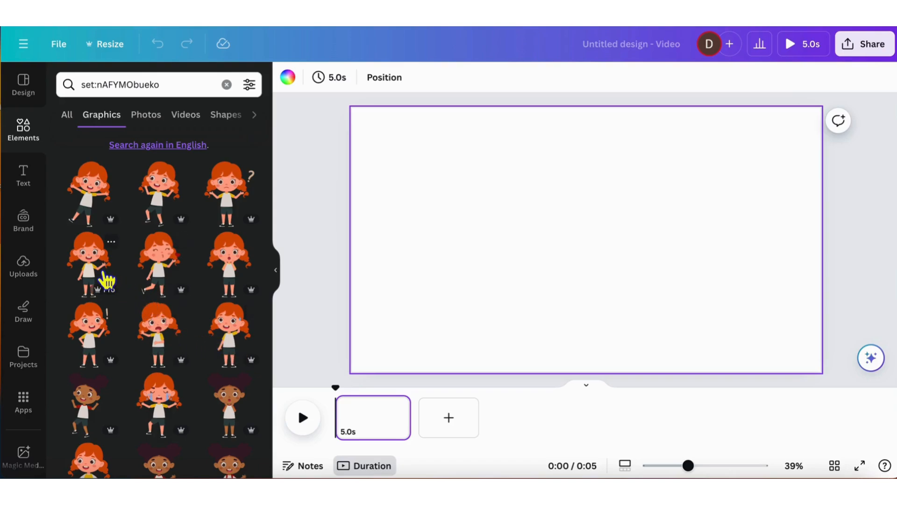
left_click(107, 280)
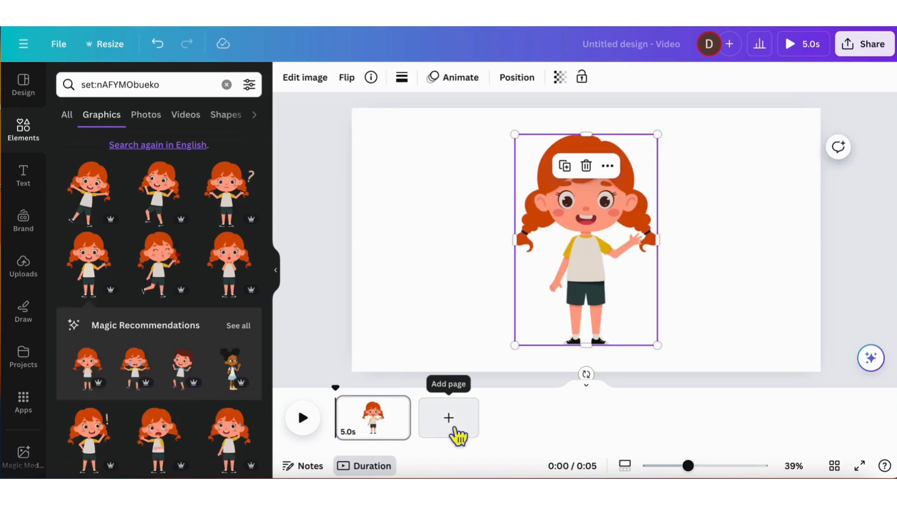
- Add a second page with the red-haired girl and exclamation mark pose, followed by a blank third page
left_click(453, 428)
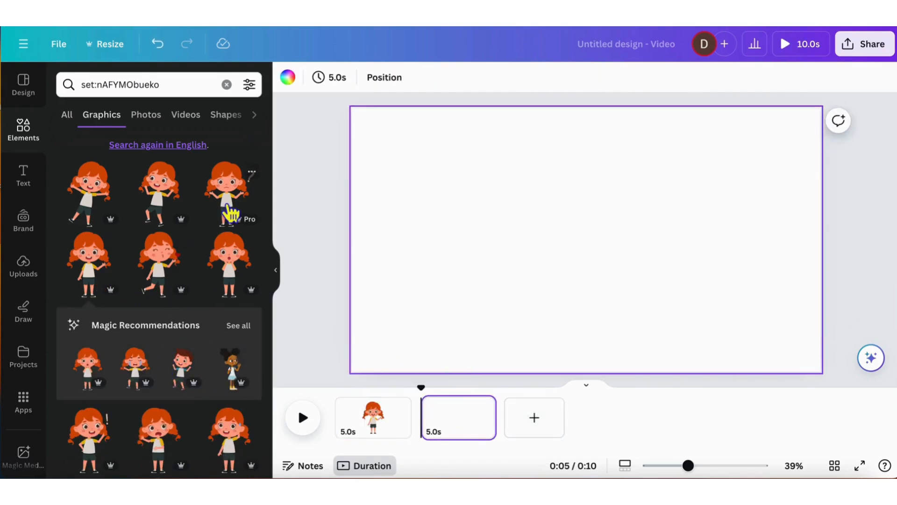
scroll(166, 321, "down", 1)
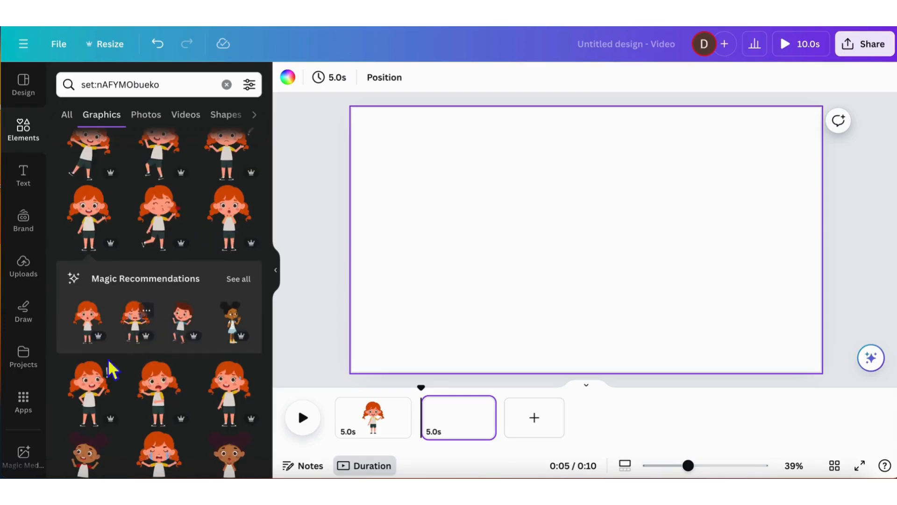
left_click(98, 409)
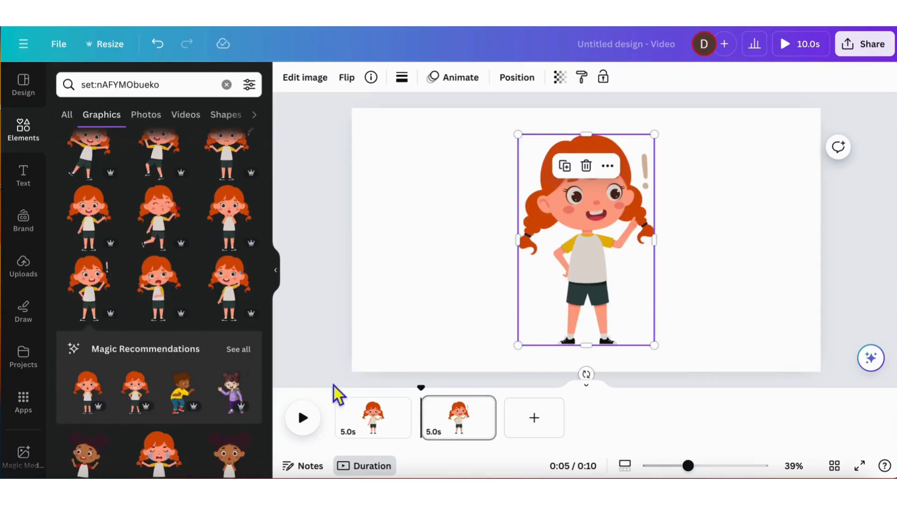
left_click(532, 424)
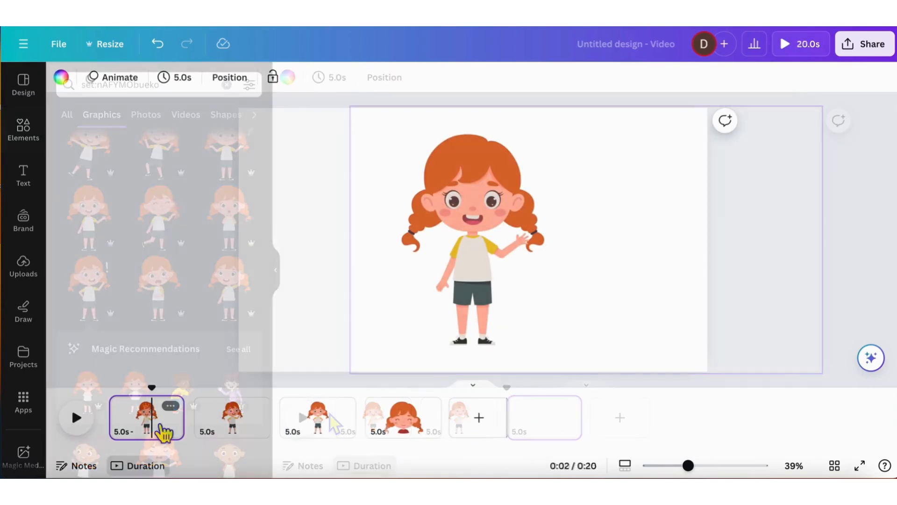
- Add the uploaded audio "Hi everyone Watch De (1).m4a" to the first page
left_click(29, 266)
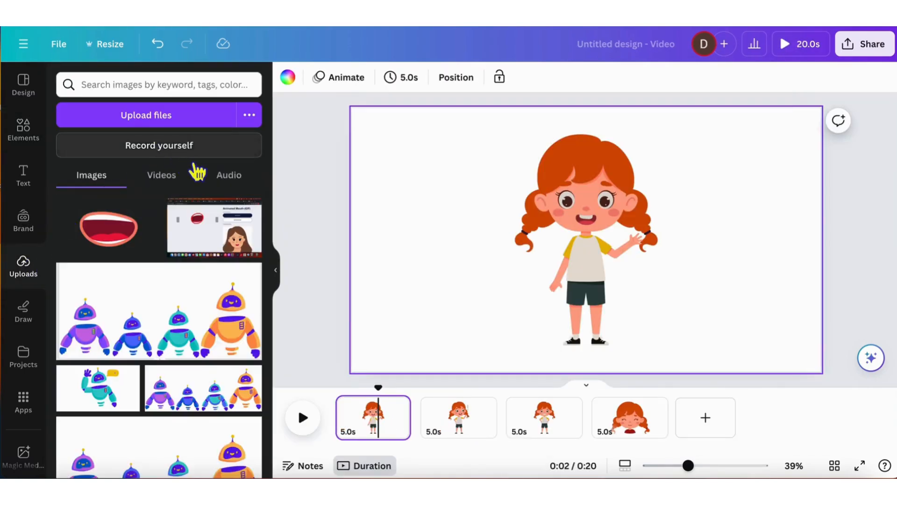
left_click(234, 180)
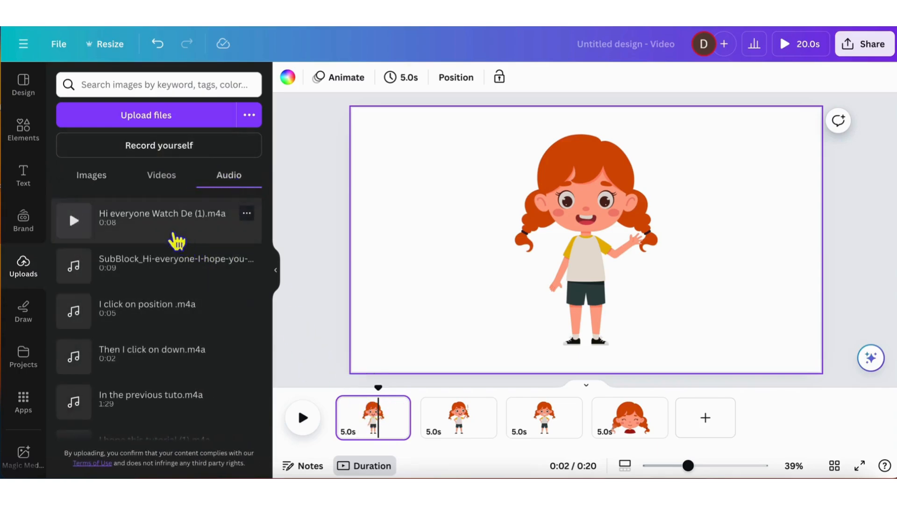
left_click(177, 241)
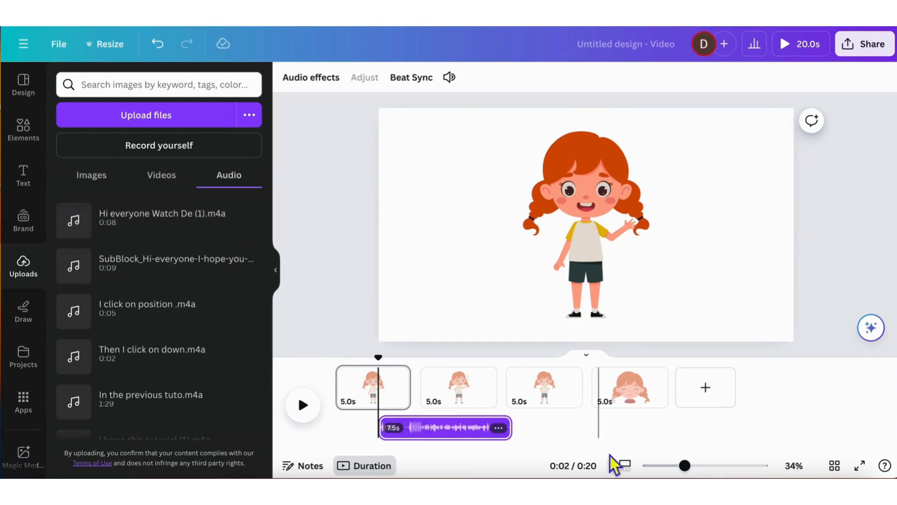
- Enlarge the timeline thumbnails and move the audio clip close to the start of the first page
left_click(633, 476)
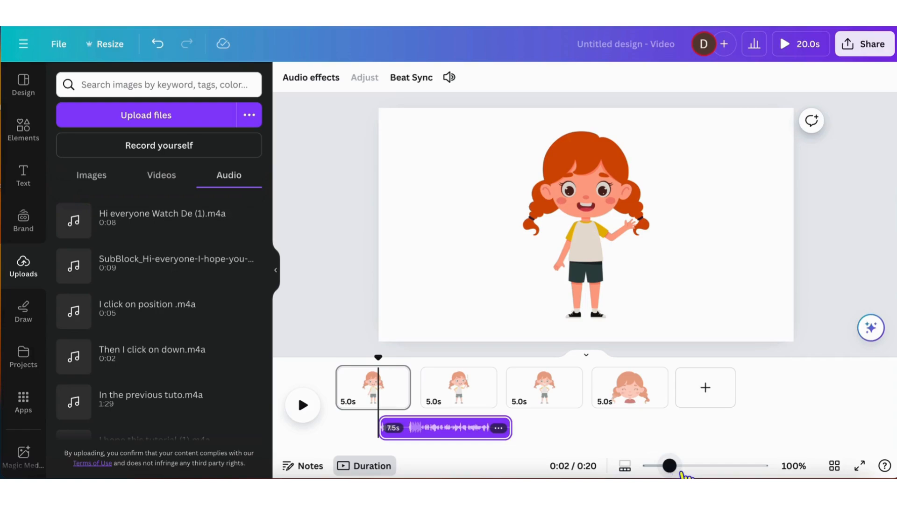
left_click_drag(682, 472, 717, 472)
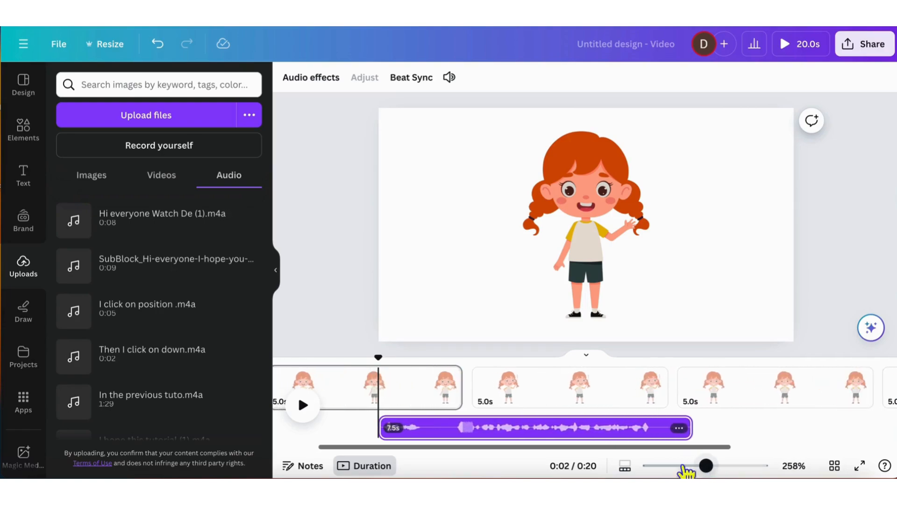
left_click_drag(601, 437, 497, 433)
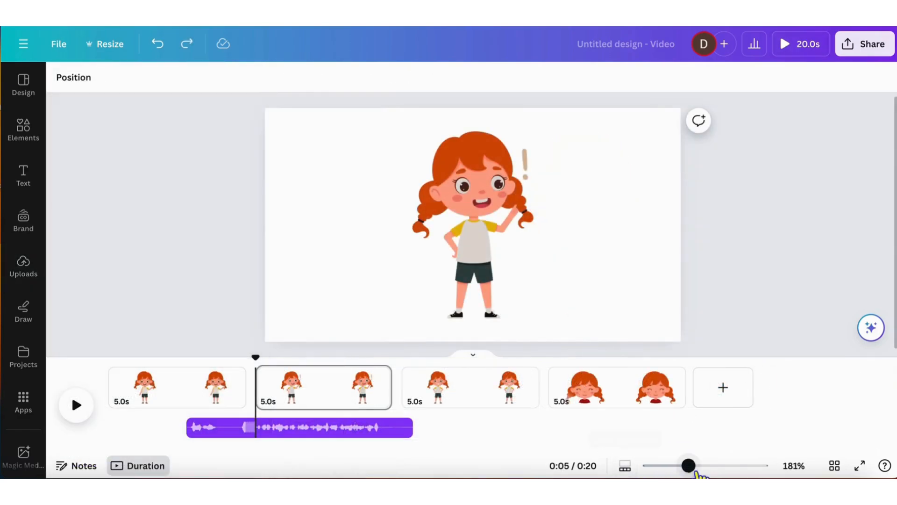
left_click_drag(701, 472, 711, 474)
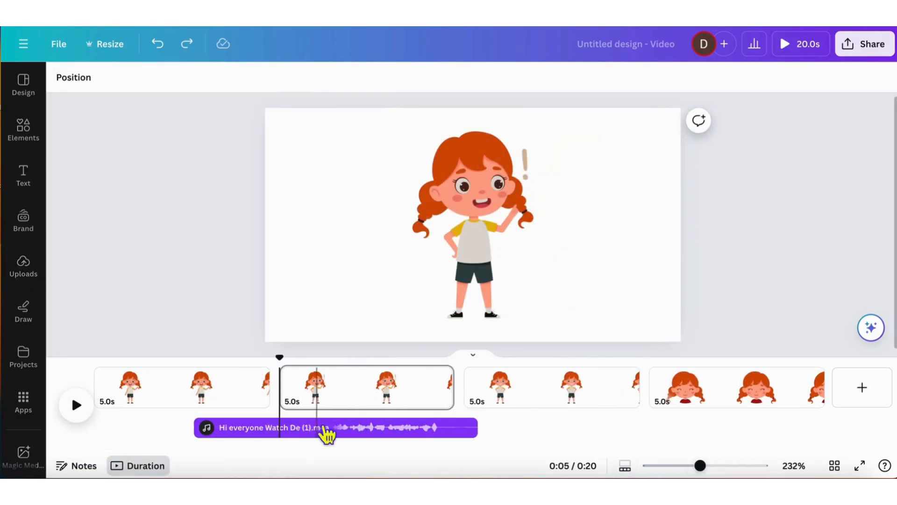
left_click(272, 436)
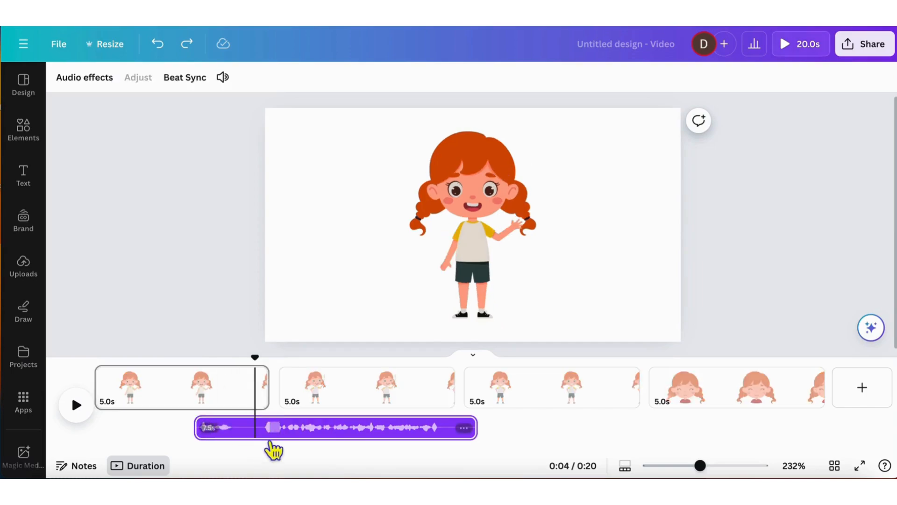
left_click_drag(276, 440, 172, 440)
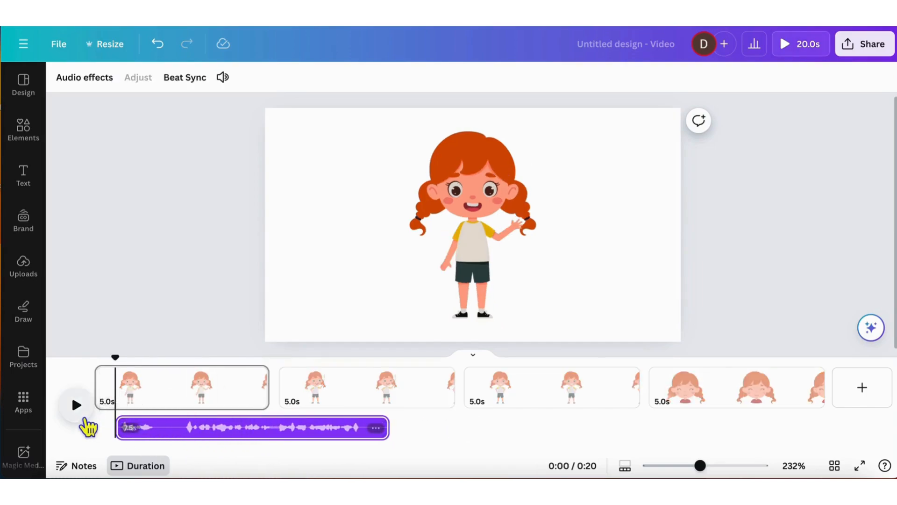
- Play the opening second of the video with its audio and duplicate the first page
left_click(84, 419)
left_click(84, 419)
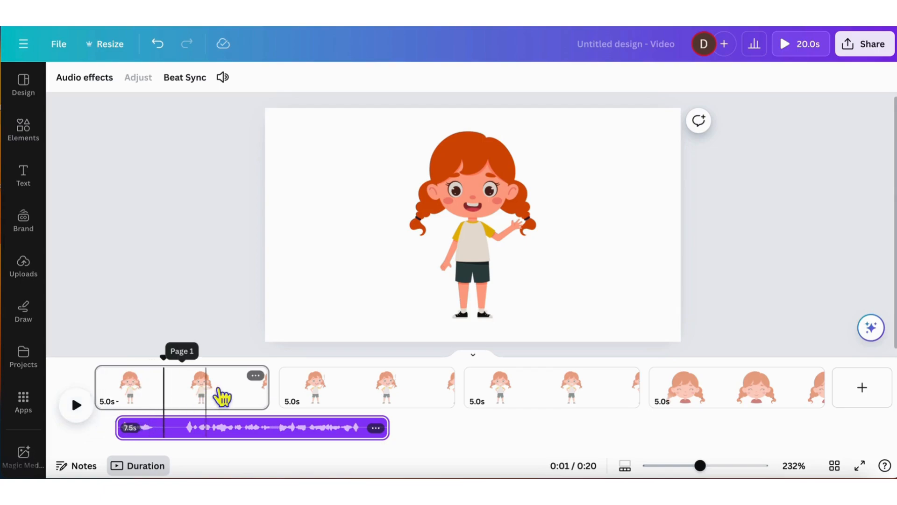
left_click(257, 377)
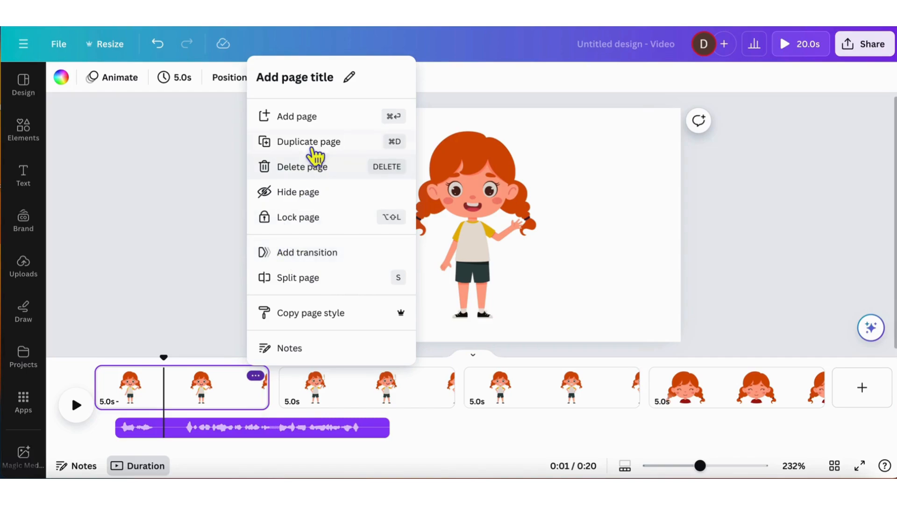
left_click(325, 151)
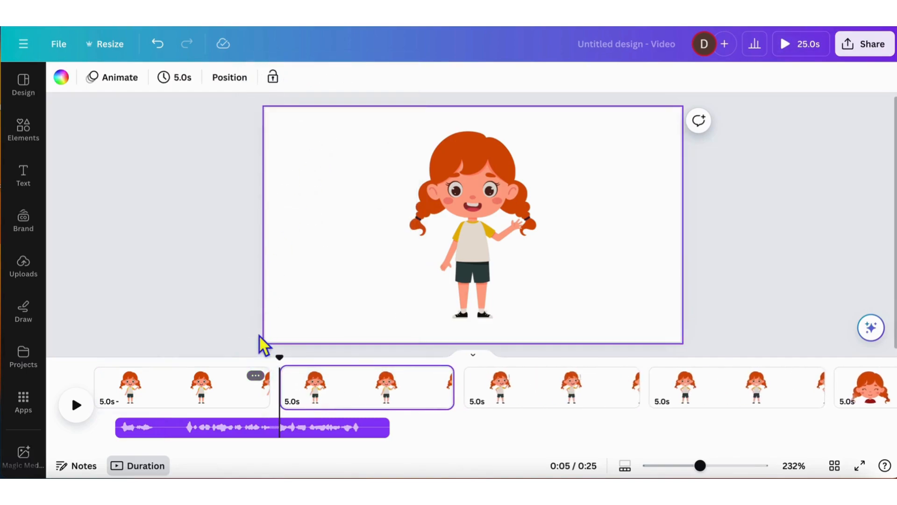
- Duplicate the waving girl on the copied page and move the original to the left, clear of the copy
left_click(457, 264)
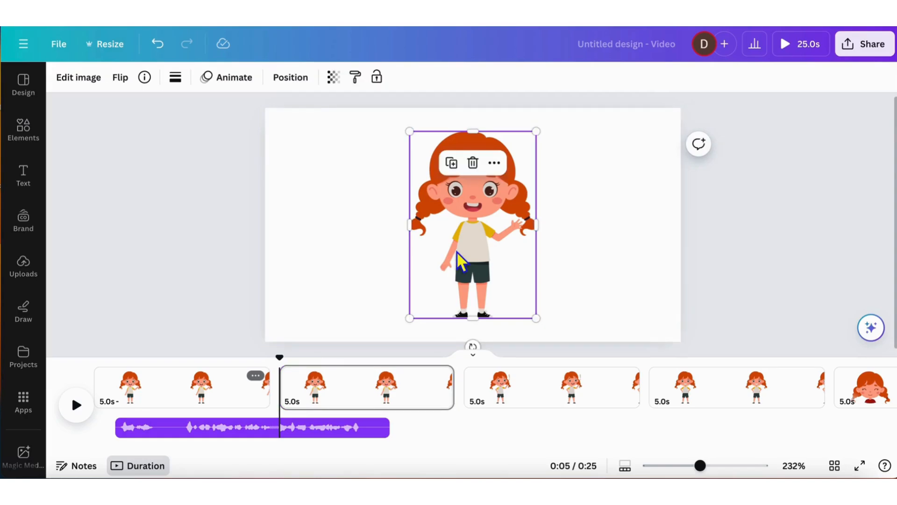
left_click(494, 164)
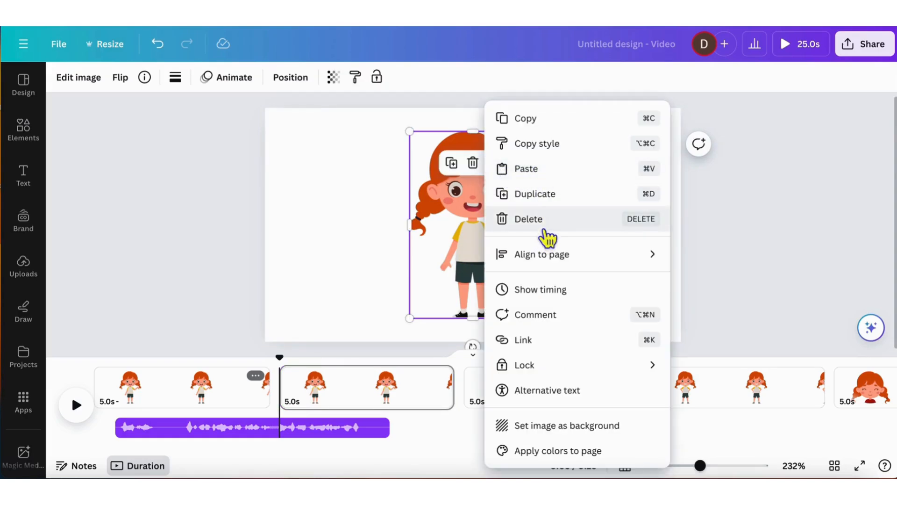
left_click(554, 205)
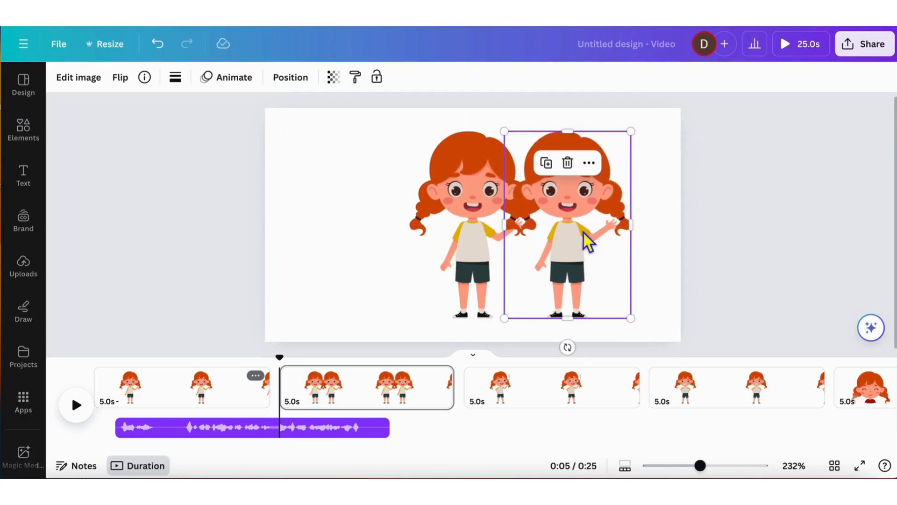
left_click_drag(489, 229, 393, 231)
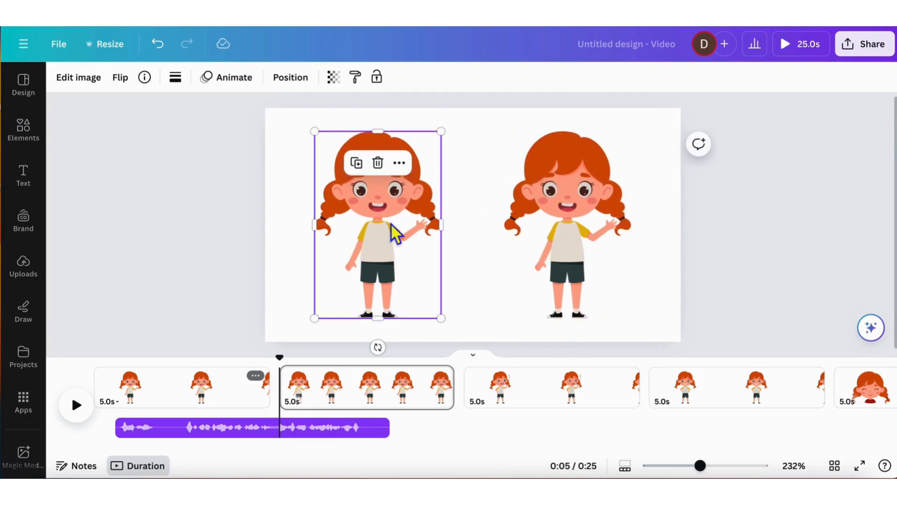
- Crop the copied girl down to the half of her headless body with the lowered arm, removing the leftover pigtail
left_click(586, 235)
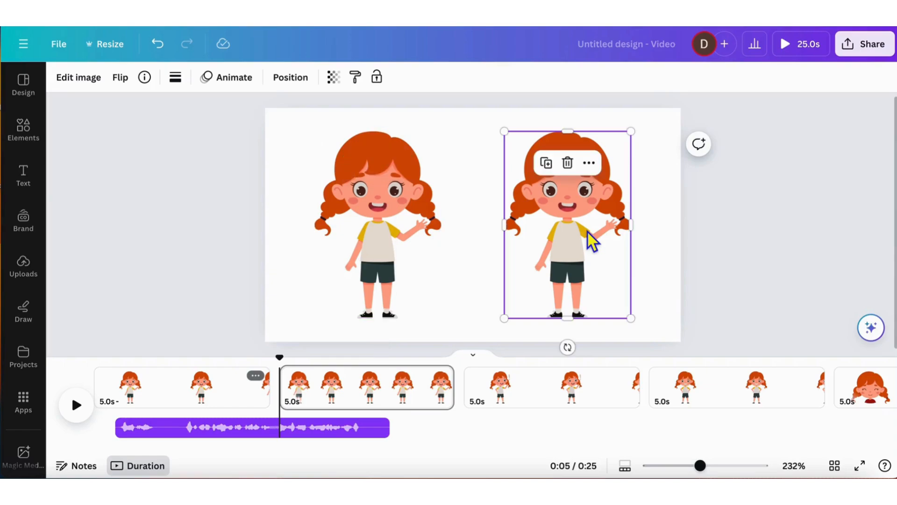
left_click_drag(637, 231, 574, 231)
left_click_drag(542, 138, 555, 217)
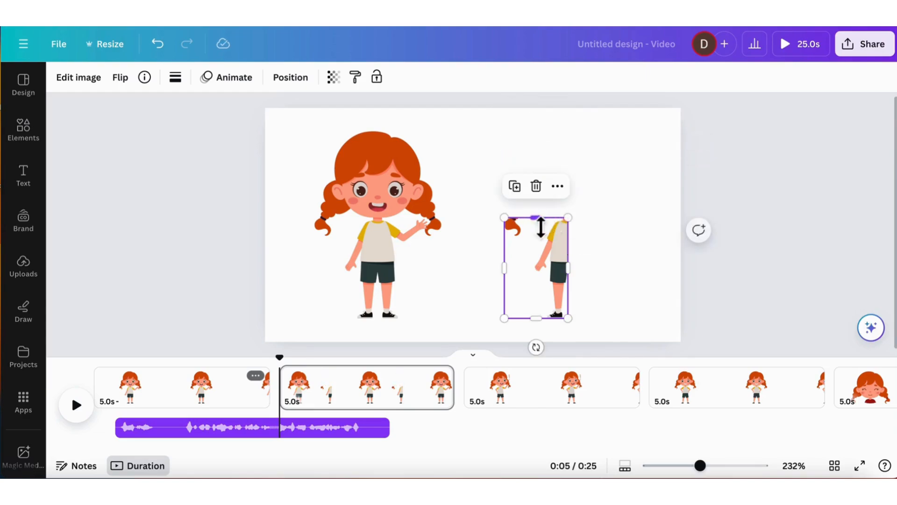
left_click_drag(512, 279, 530, 280)
left_click(475, 287)
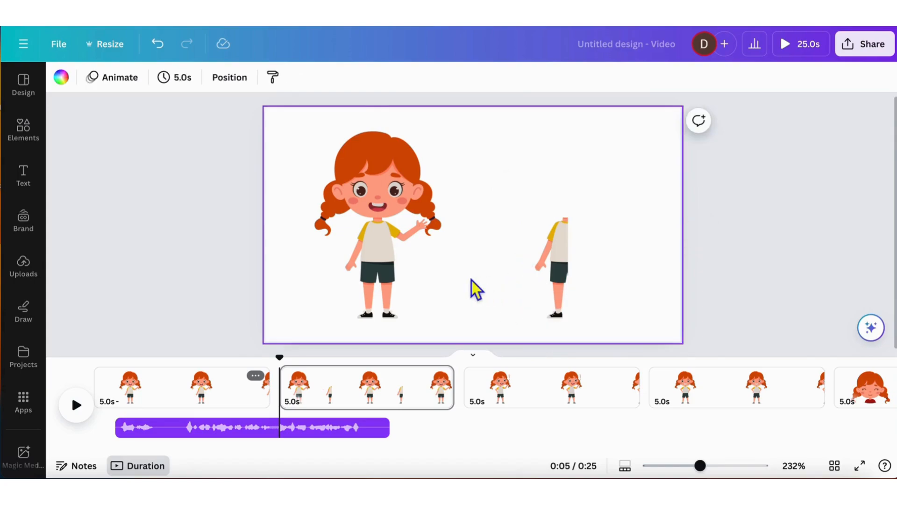
- Erase the waving arm from the full girl using Magic Eraser with brush size 20
left_click(395, 252)
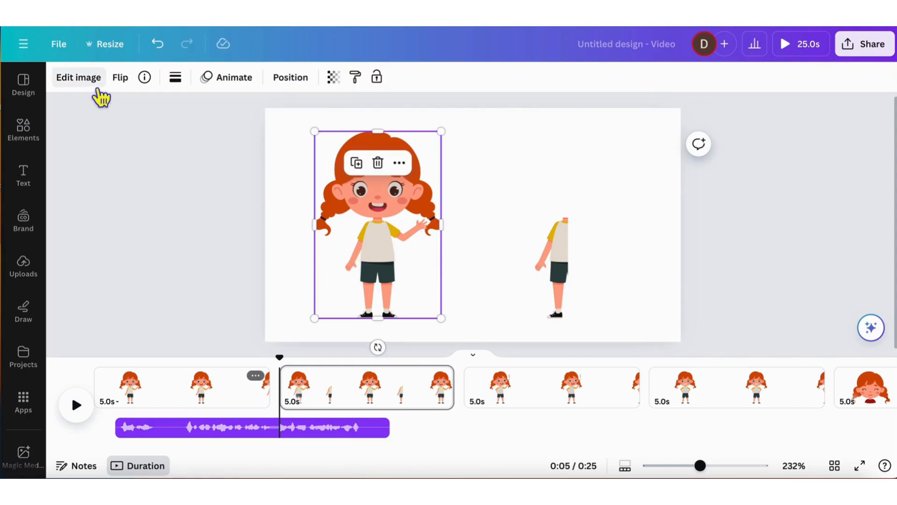
left_click(85, 78)
left_click(176, 176)
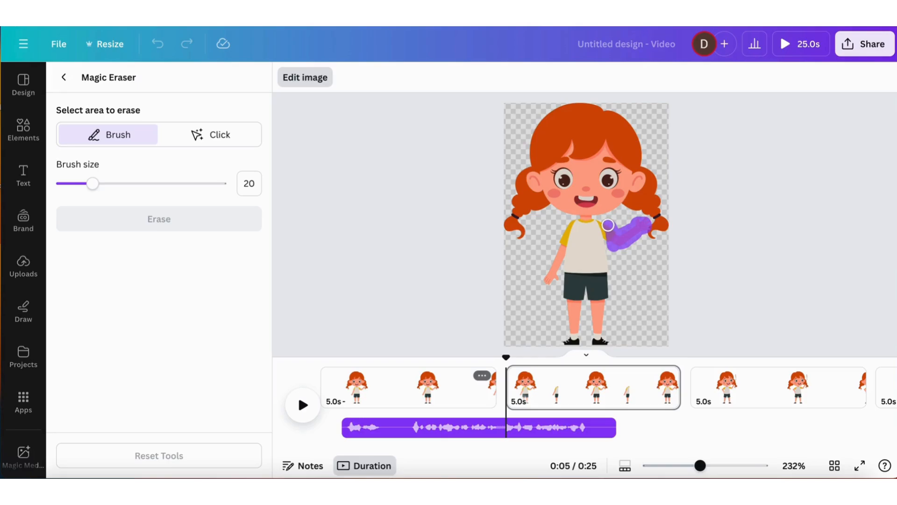
left_click_drag(608, 225, 607, 225)
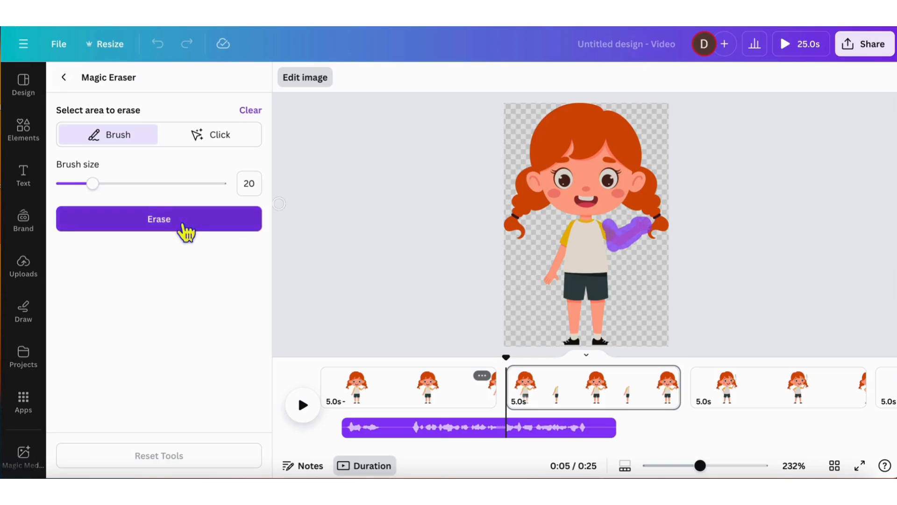
left_click(181, 229)
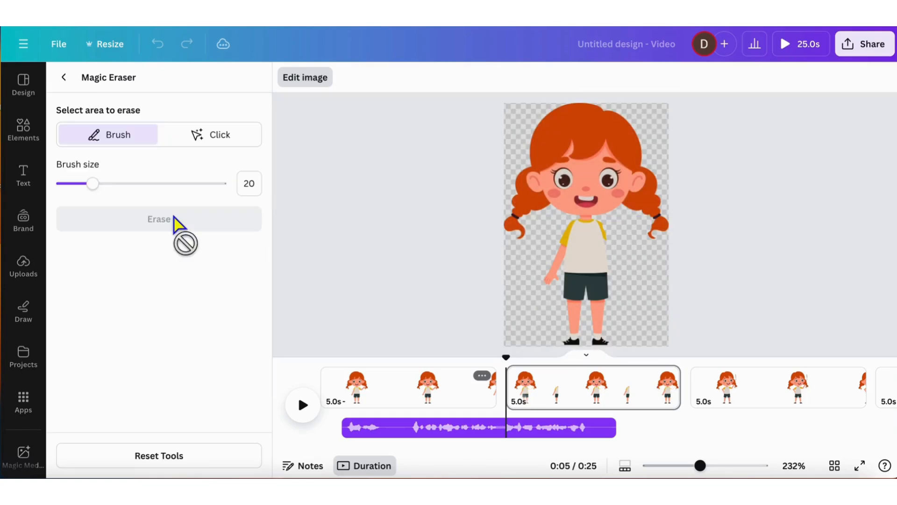
left_click(64, 77)
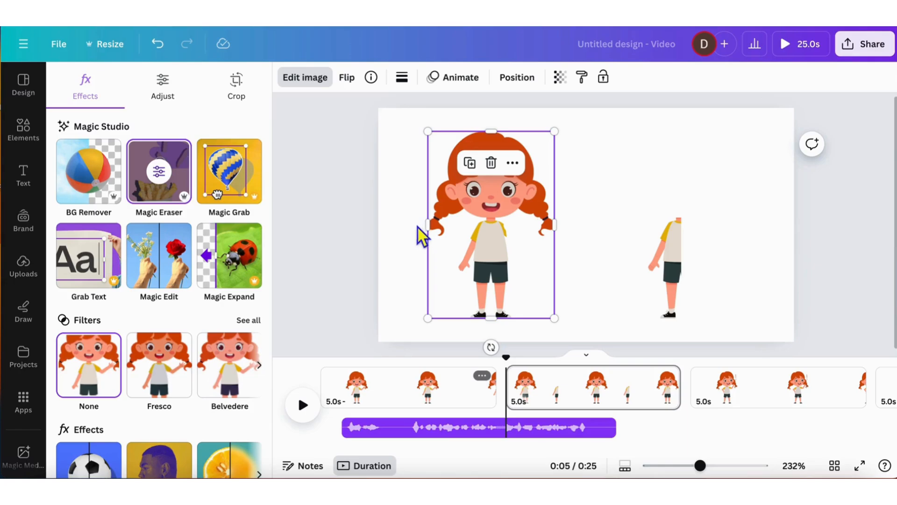
left_click(388, 231)
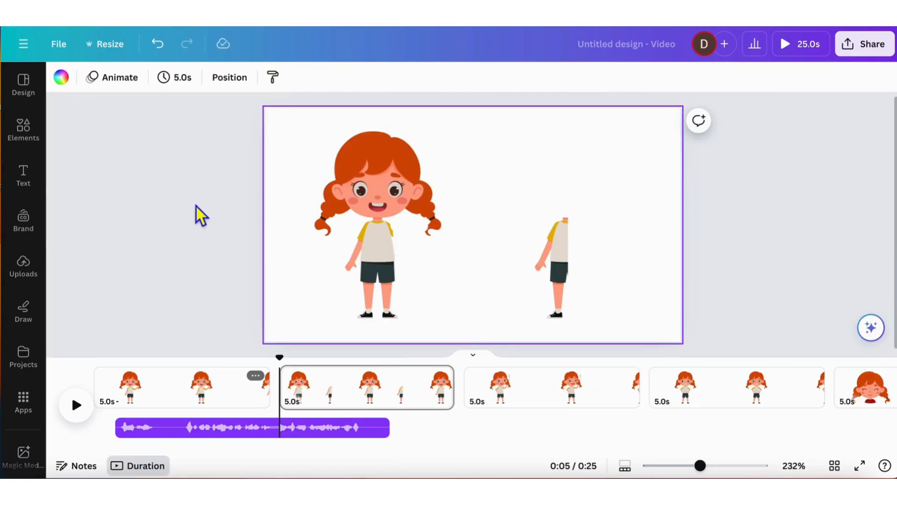
- Find the basic shapes among the elements and add a circle to the page
left_click(31, 142)
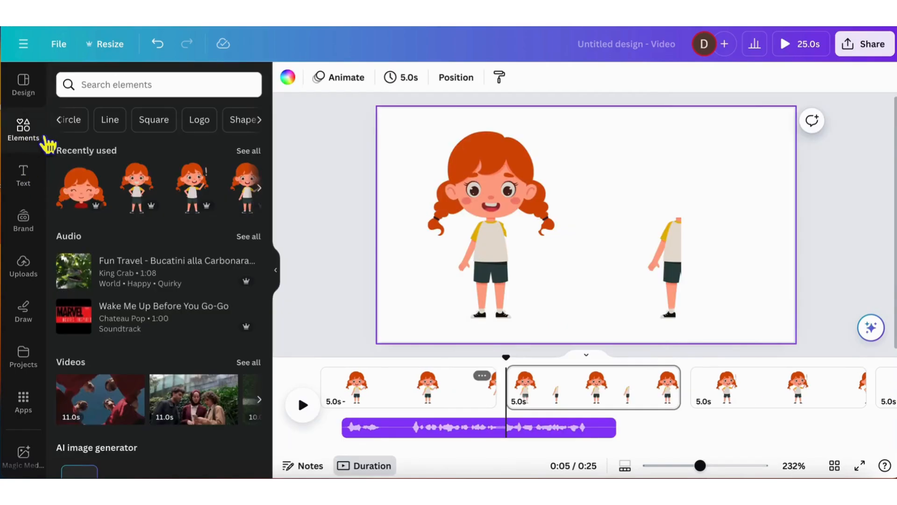
scroll(201, 131, "right", 3)
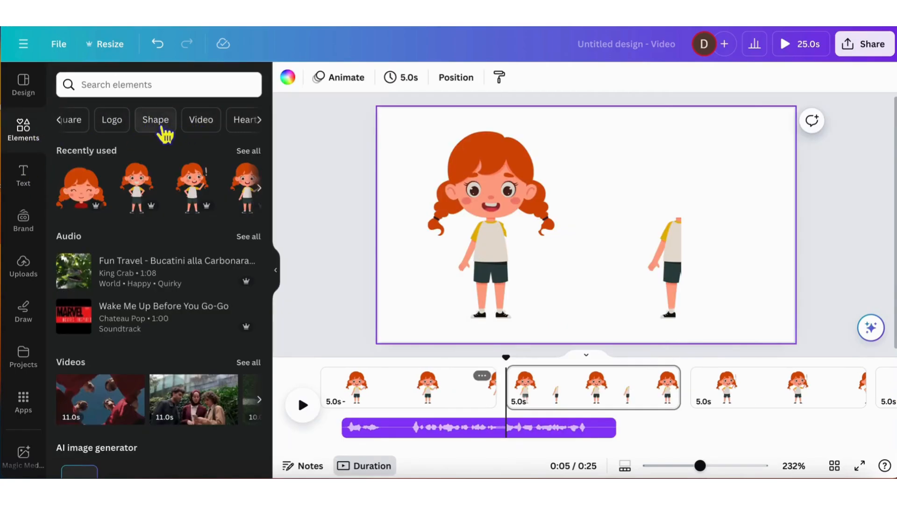
left_click(164, 127)
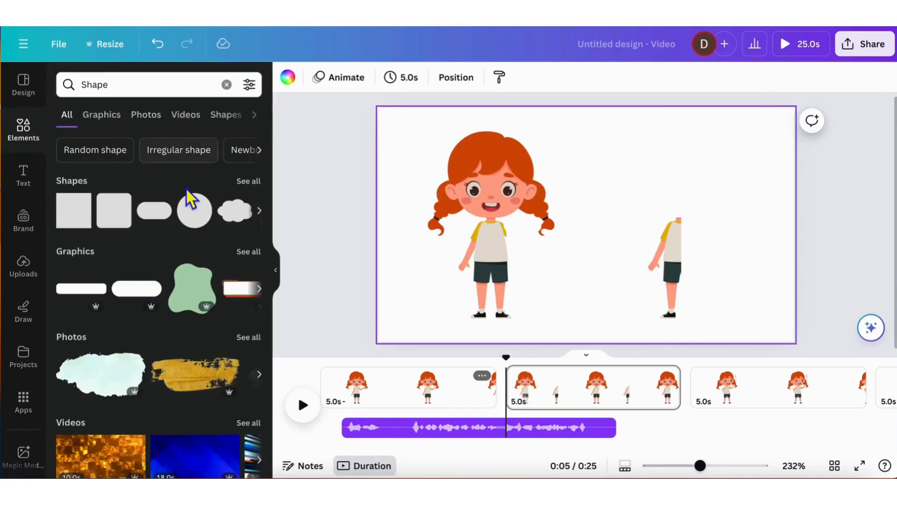
left_click(204, 218)
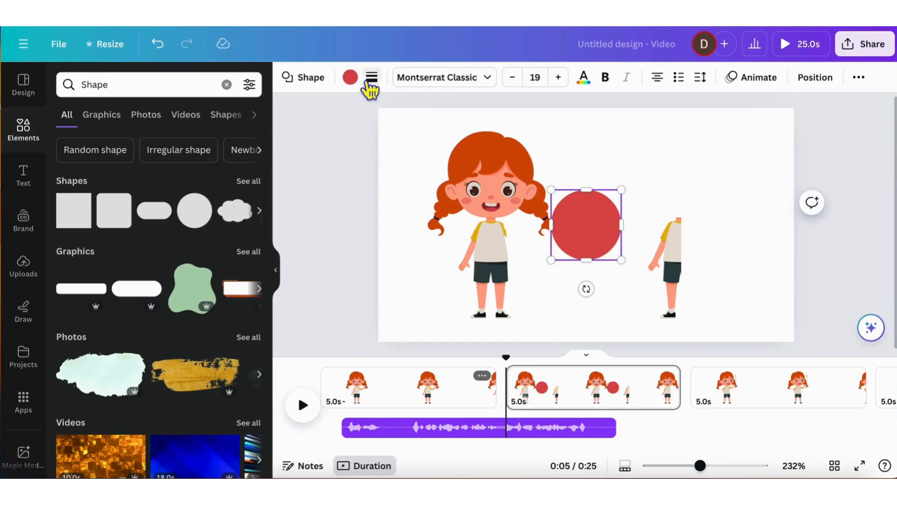
- Recolour the circle with the orange #D54F09 sampled from the girl's hair
left_click(352, 79)
left_click(73, 157)
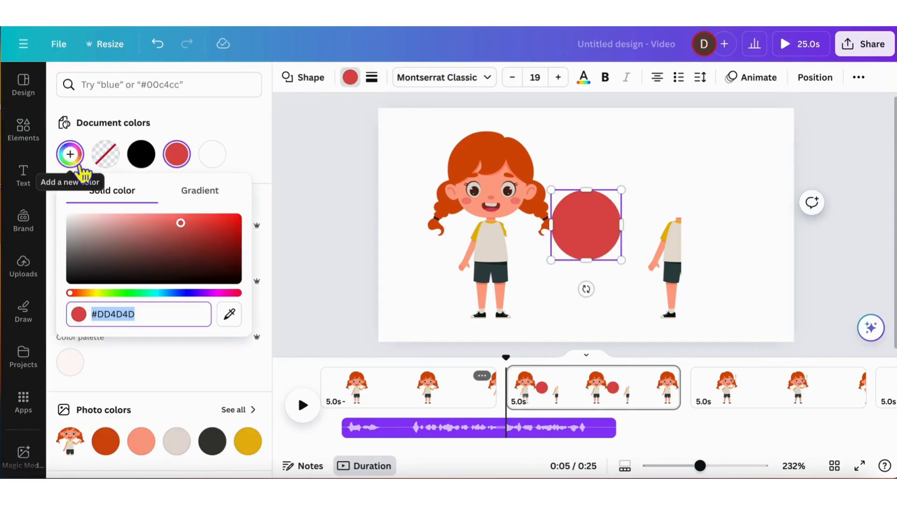
left_click(230, 312)
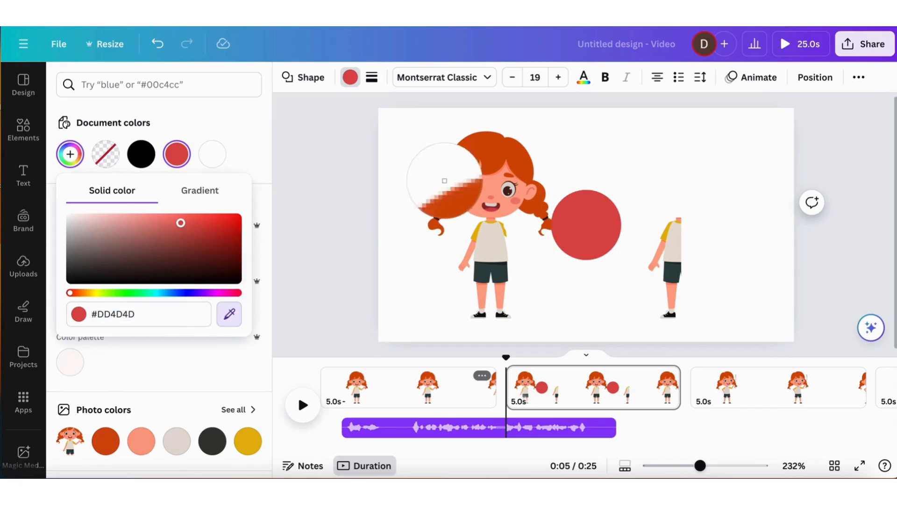
left_click(464, 160)
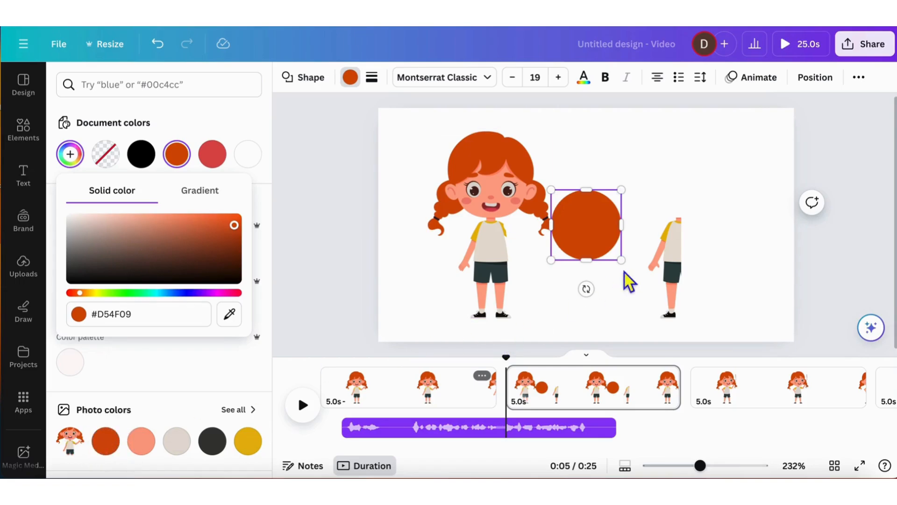
key("Escape")
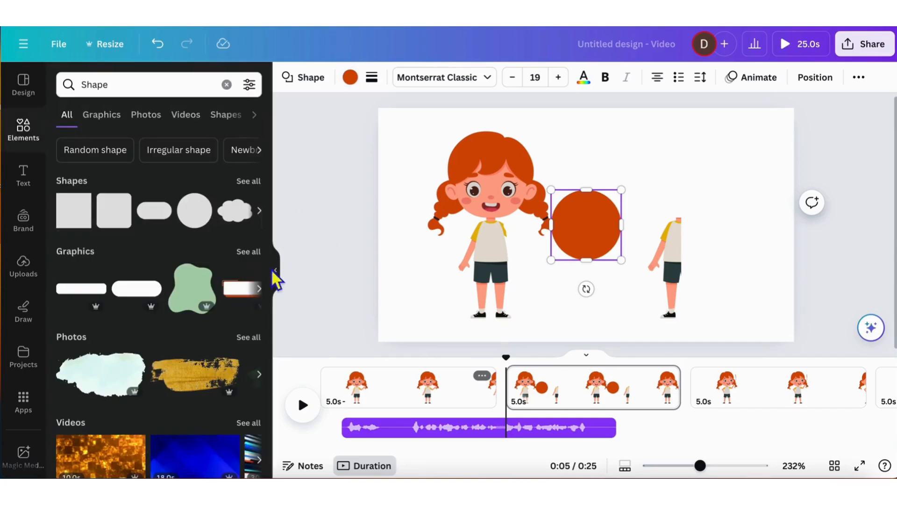
left_click(275, 281)
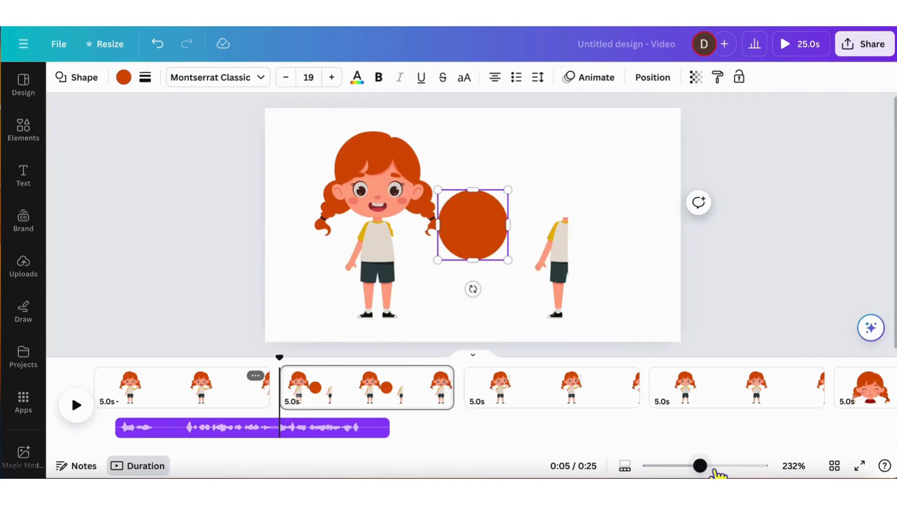
- Shrink the orange circle and place it over the damaged pigtail tip beside the erased arm
left_click(626, 467)
left_click(705, 466)
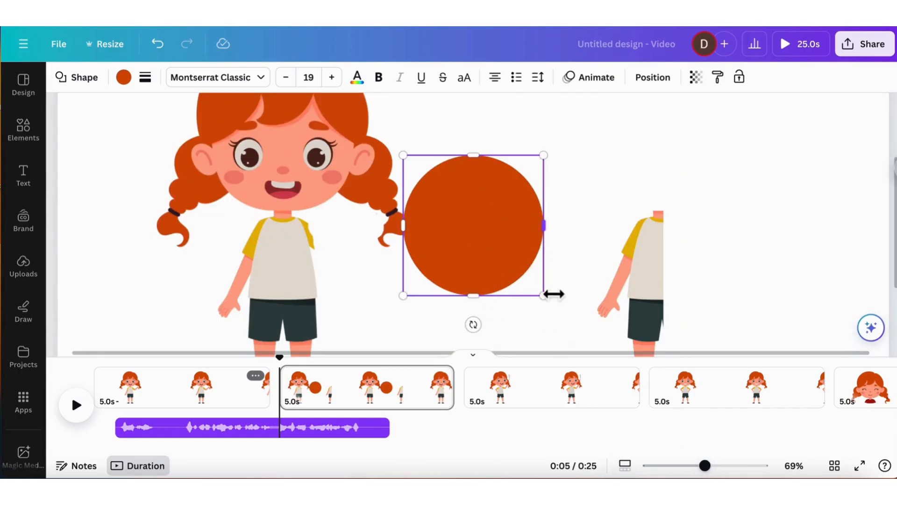
left_click_drag(546, 298, 405, 278)
left_click(483, 279)
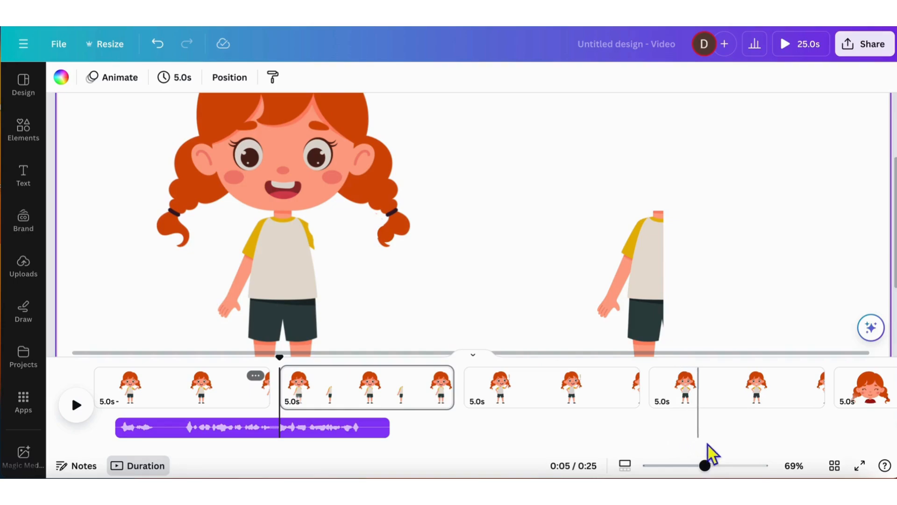
- Narrow, tilt and nudge the orange patch so it blends with the curl at the pigtail's end
left_click(731, 465)
scroll(347, 267, "left", 1)
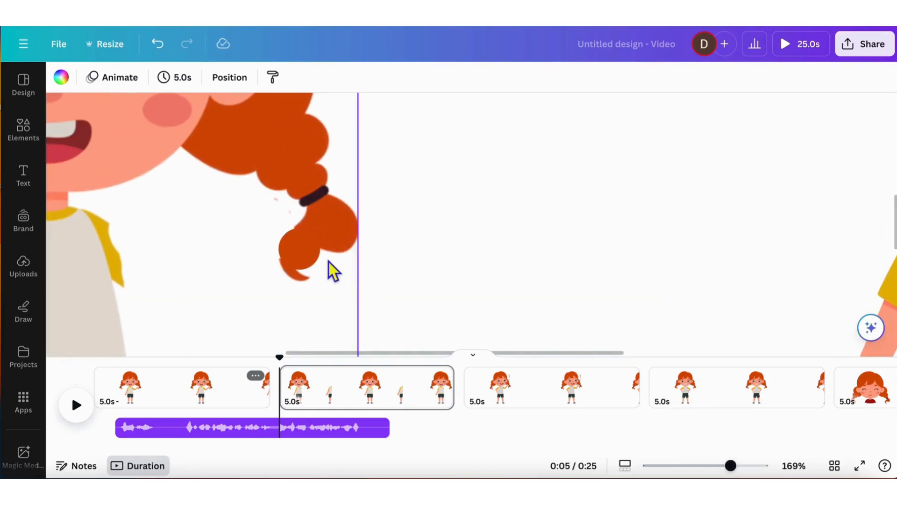
left_click(307, 249)
left_click_drag(304, 253, 303, 261)
left_click_drag(281, 307, 258, 290)
left_click(245, 274)
left_click(289, 248)
left_click(246, 274)
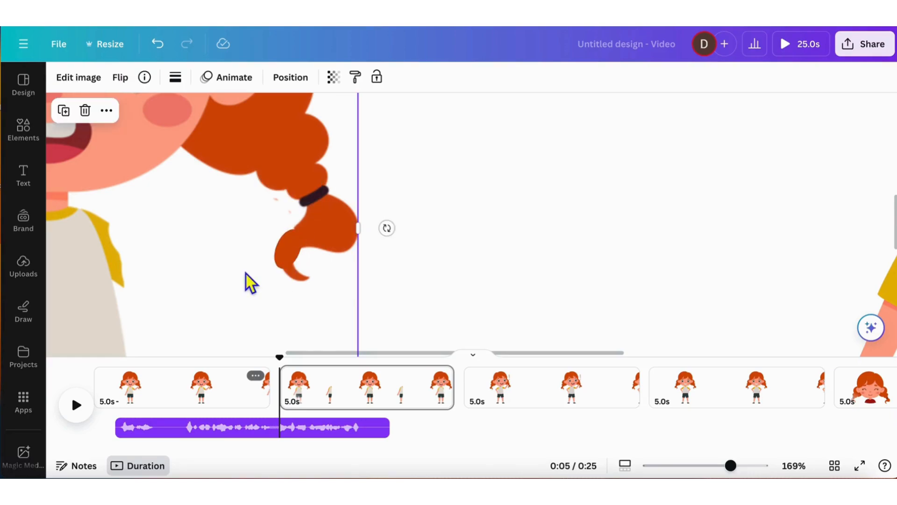
left_click(301, 247)
left_click(228, 260)
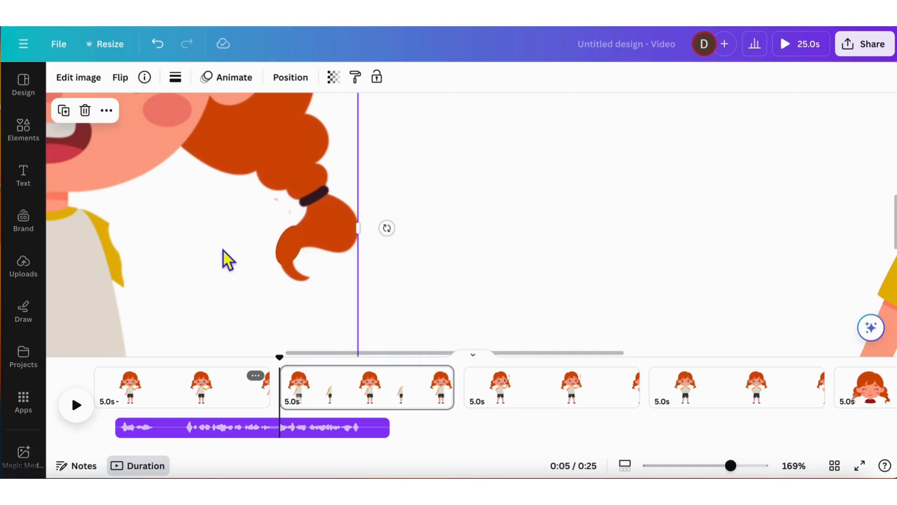
left_click(292, 257)
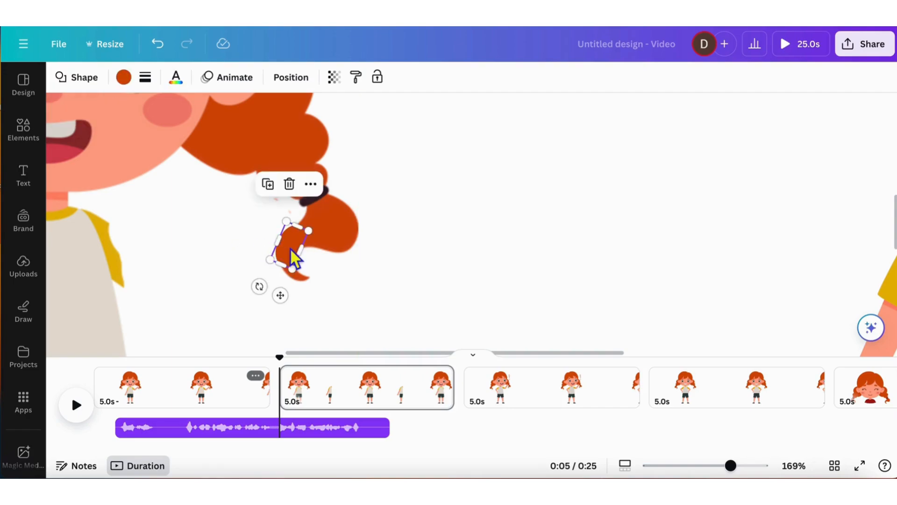
left_click(238, 255)
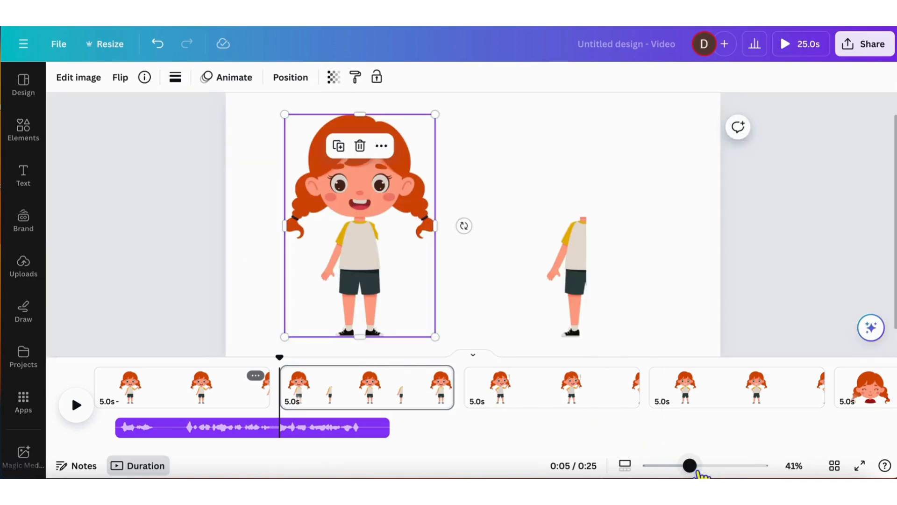
- Flip the cropped half body horizontally and align it over the girl's armless side
mouse_move(699, 472)
left_mouse_down()
mouse_move(685, 472)
mouse_move(695, 472)
left_mouse_up()
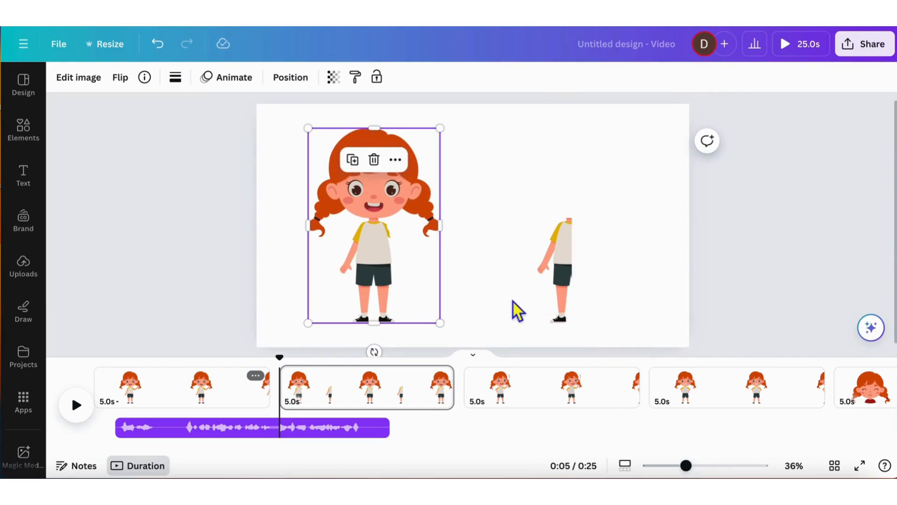
left_click(505, 314)
left_click(551, 287)
left_click_drag(551, 287, 494, 286)
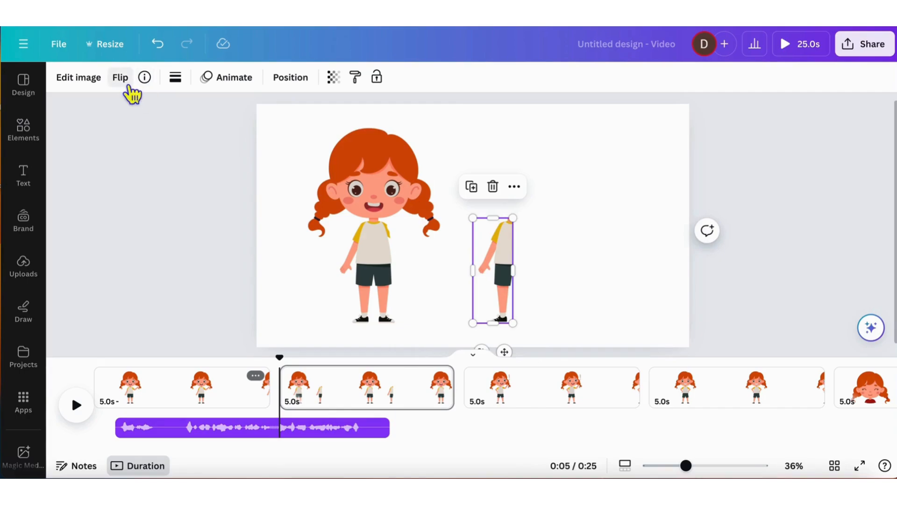
left_click(123, 80)
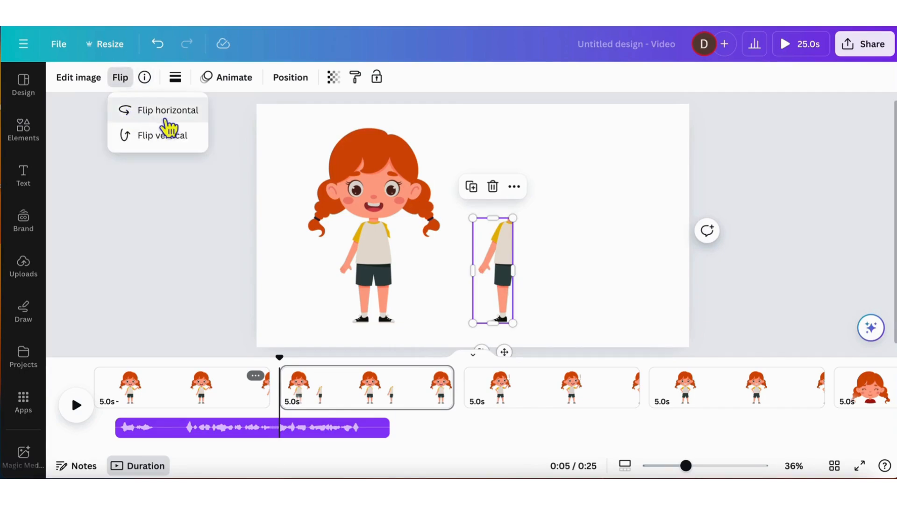
left_click(169, 125)
left_click_drag(501, 271, 401, 271)
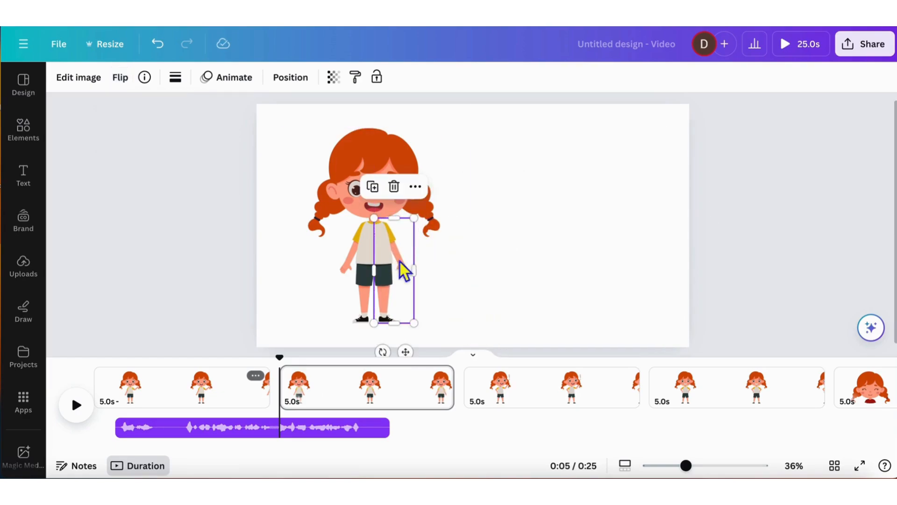
left_click(503, 274)
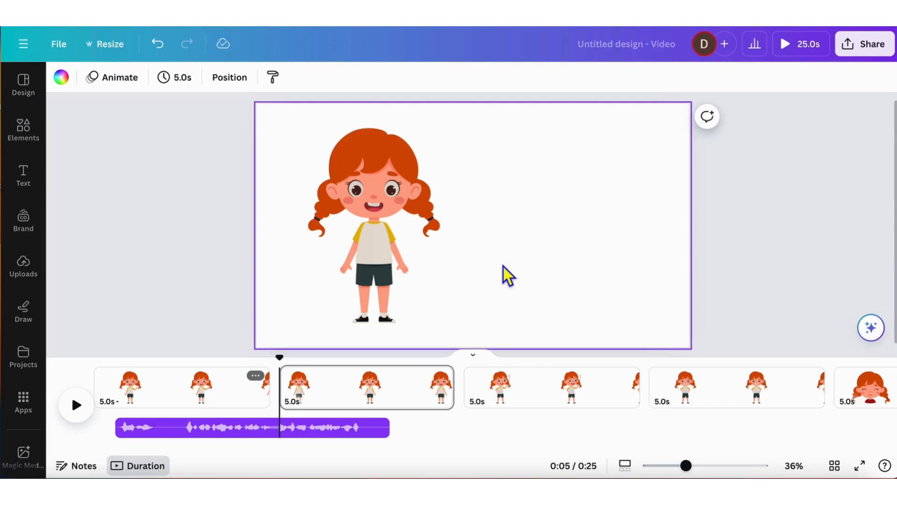
- Group all the girl's parts and move the group to the centre of the page
left_click_drag(508, 189, 341, 295)
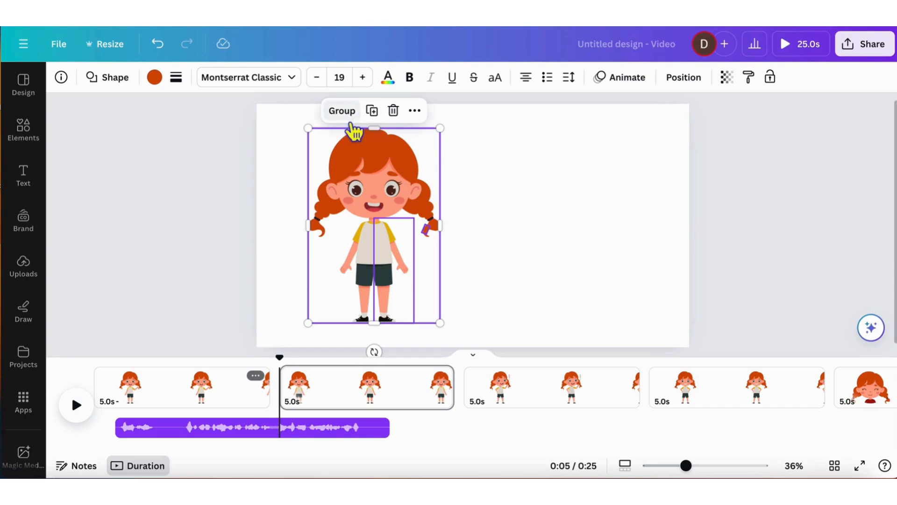
left_click(348, 113)
left_click_drag(369, 234, 475, 235)
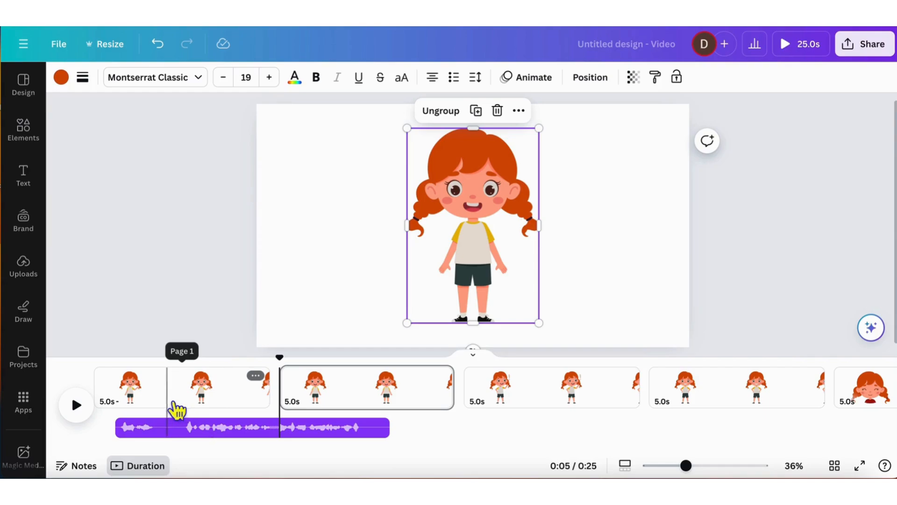
- Trim the first page to 1.9 seconds and enlarge the timeline thumbnails to 344%
left_click(169, 402)
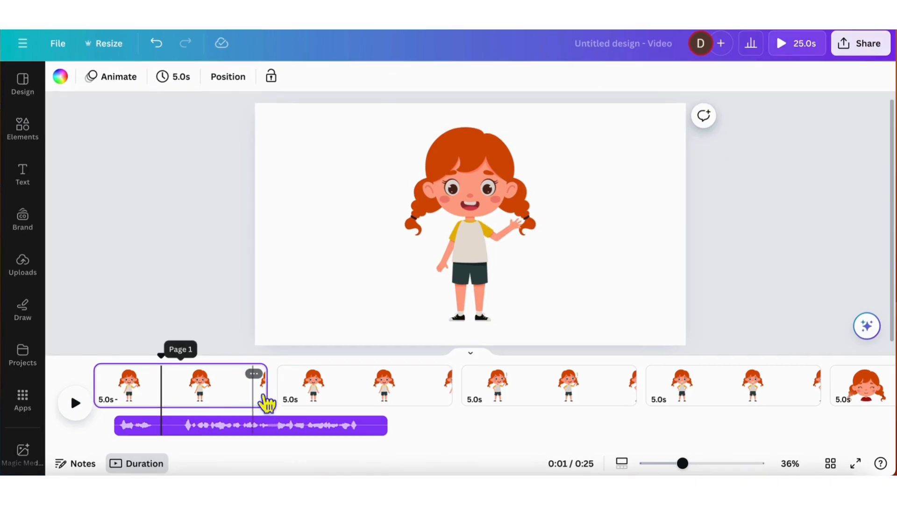
left_click_drag(264, 391, 166, 387)
left_click(626, 468)
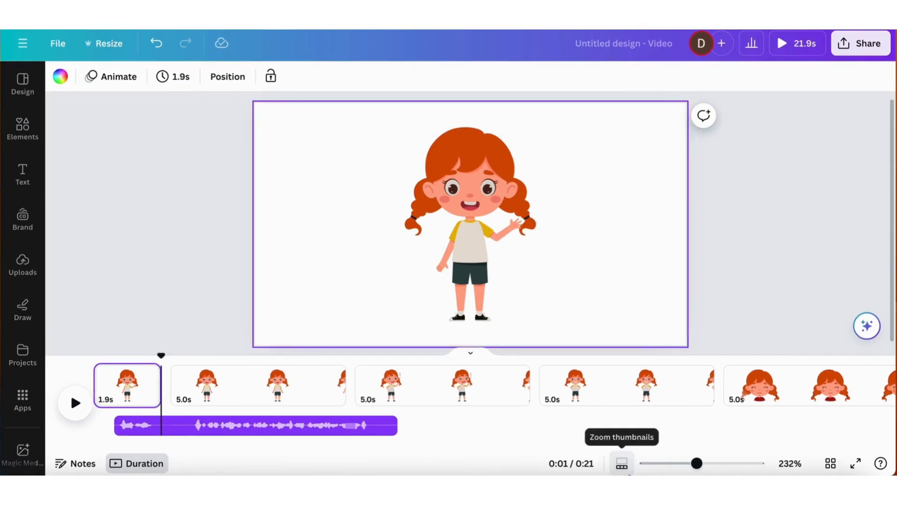
left_click_drag(698, 463, 725, 465)
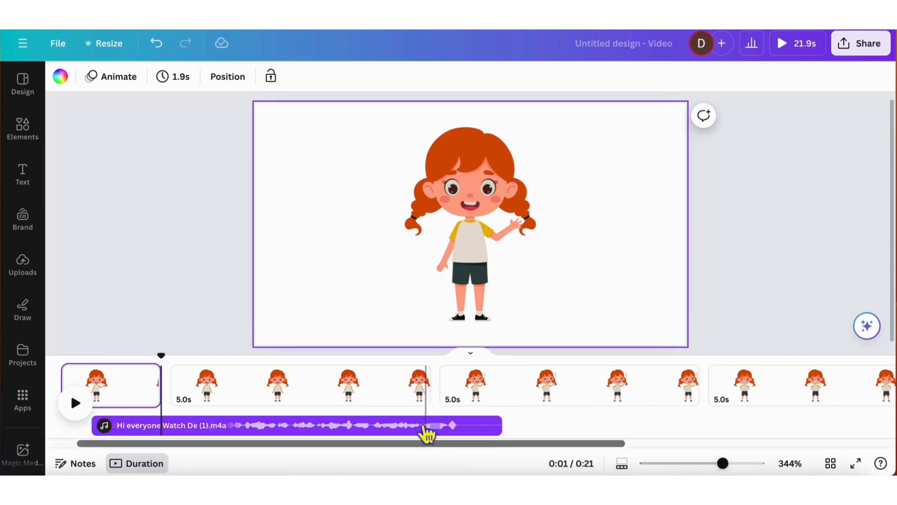
- Trim the first page to 1.6 seconds and the second page to 0.8 seconds
mouse_move(165, 386)
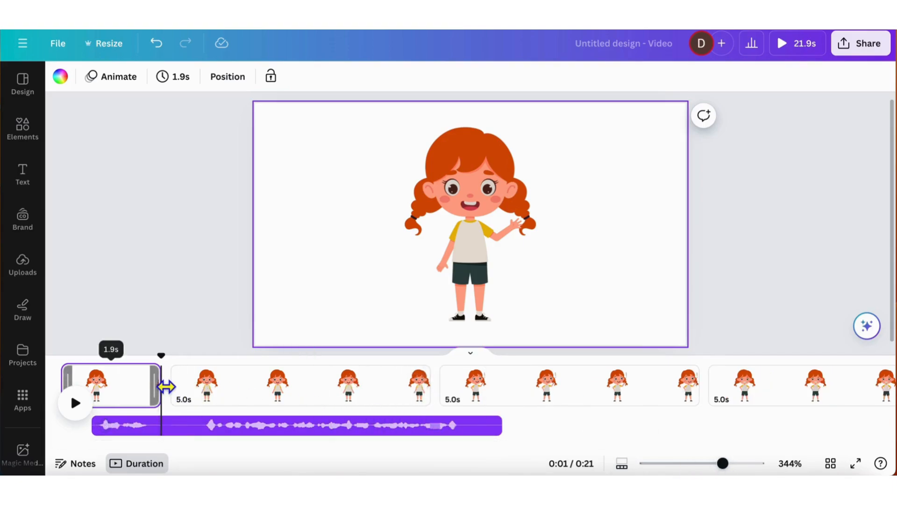
left_click_drag(166, 387, 181, 387)
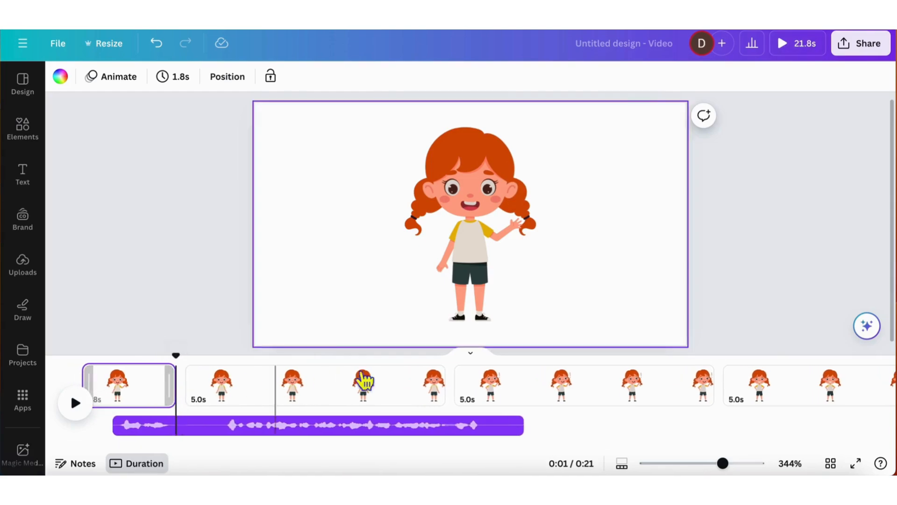
left_click_drag(449, 385, 238, 400)
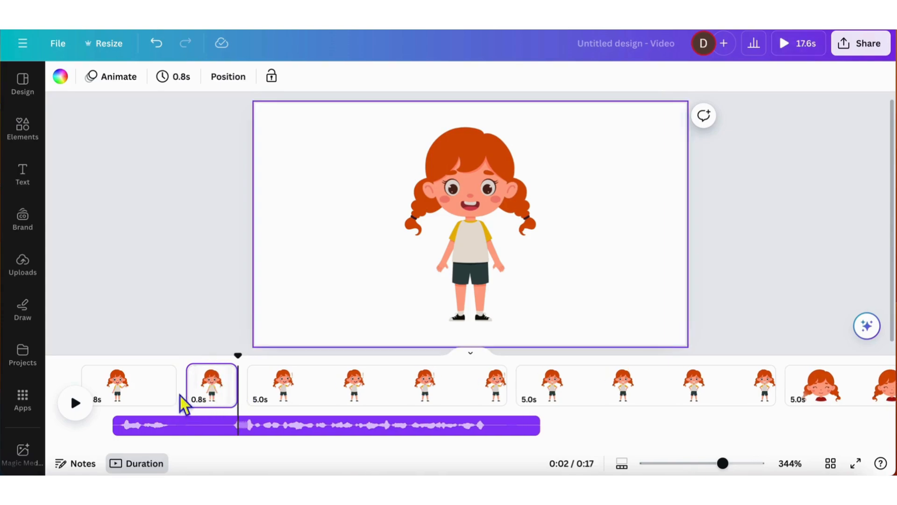
left_click_drag(176, 397, 173, 395)
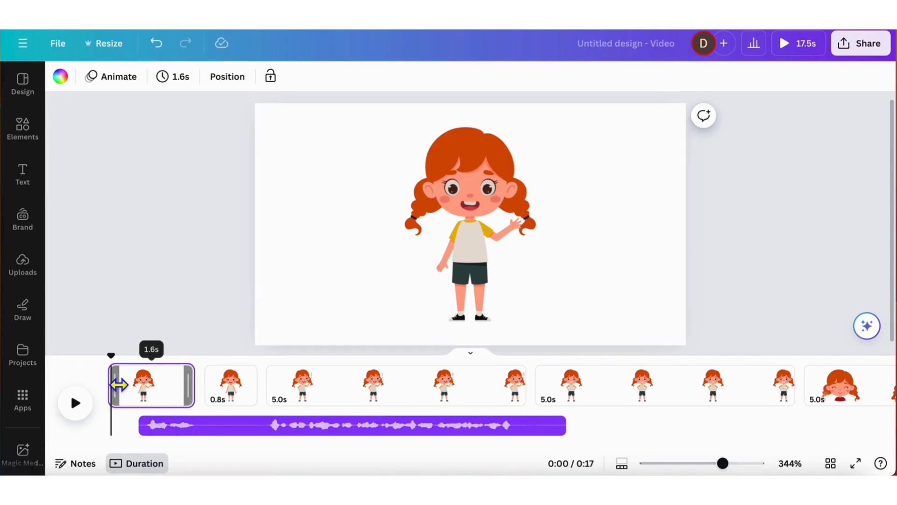
- Play the opening briefly and shift the voice-over audio earlier so it begins near the start of the first page
left_click(79, 407)
left_click(79, 407)
left_click_drag(220, 426, 195, 426)
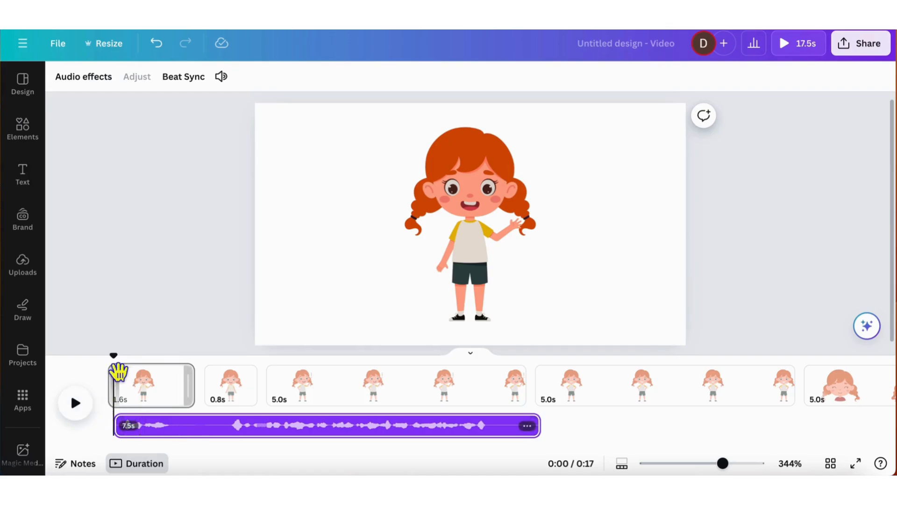
- Play from the beginning, then trim the first page to 1.3 seconds and the second page to 0.7 seconds
left_click_drag(115, 366, 107, 366)
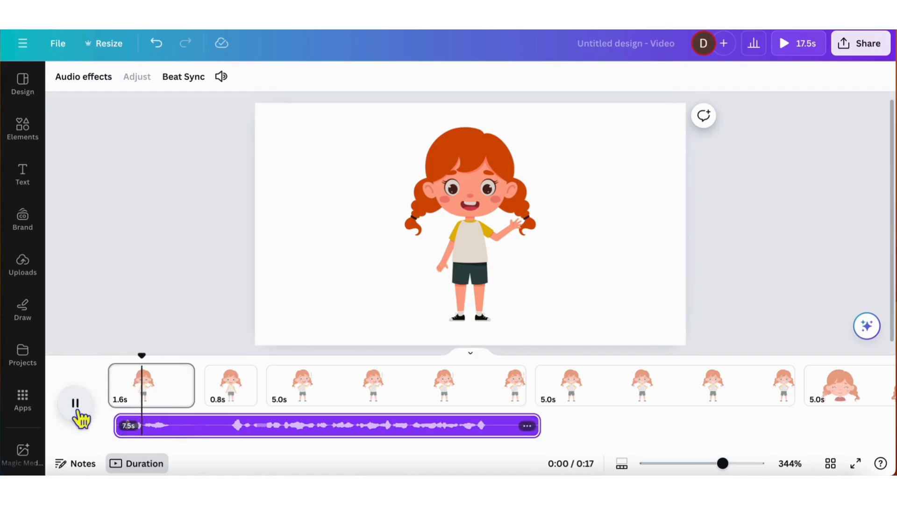
left_click(78, 410)
left_click_drag(195, 393, 185, 393)
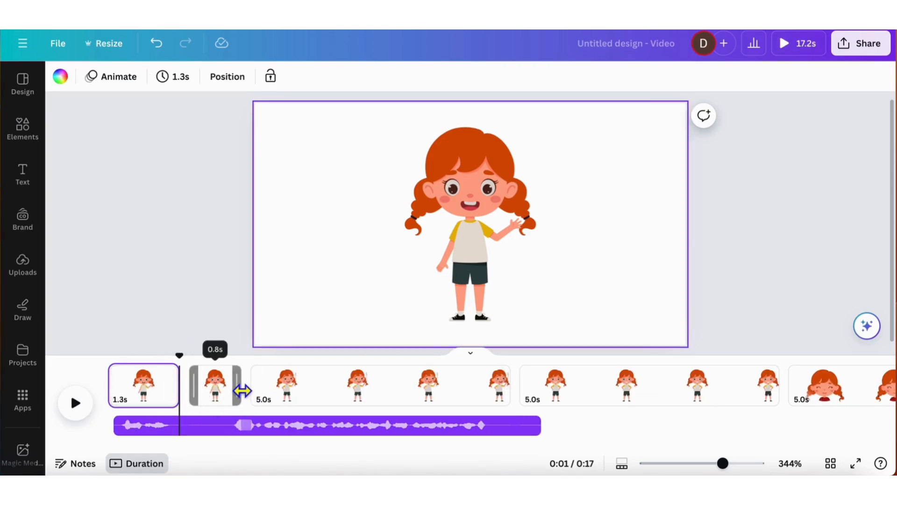
left_click_drag(242, 391, 238, 391)
- Play on through the voice-over to trim the exclamation-mark page to 2.1 seconds and the hands-on-hips page to 2.4 seconds
left_click(75, 403)
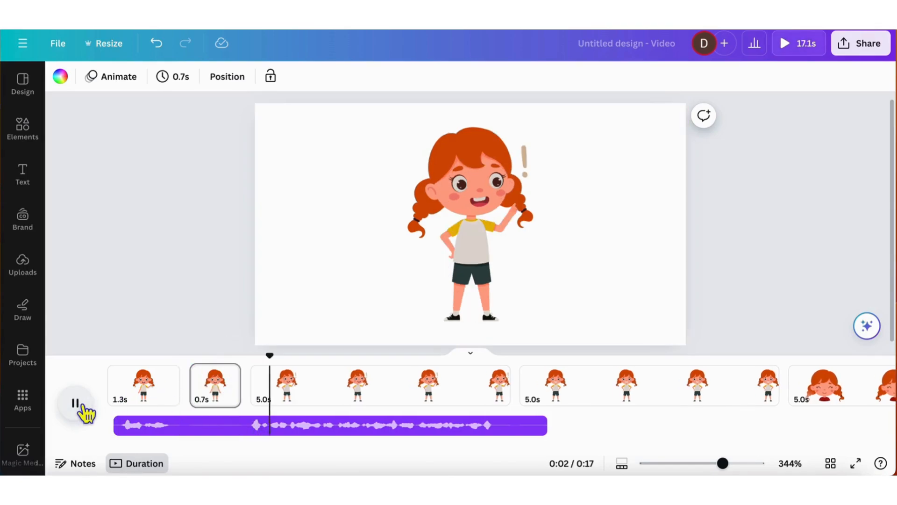
left_click(76, 404)
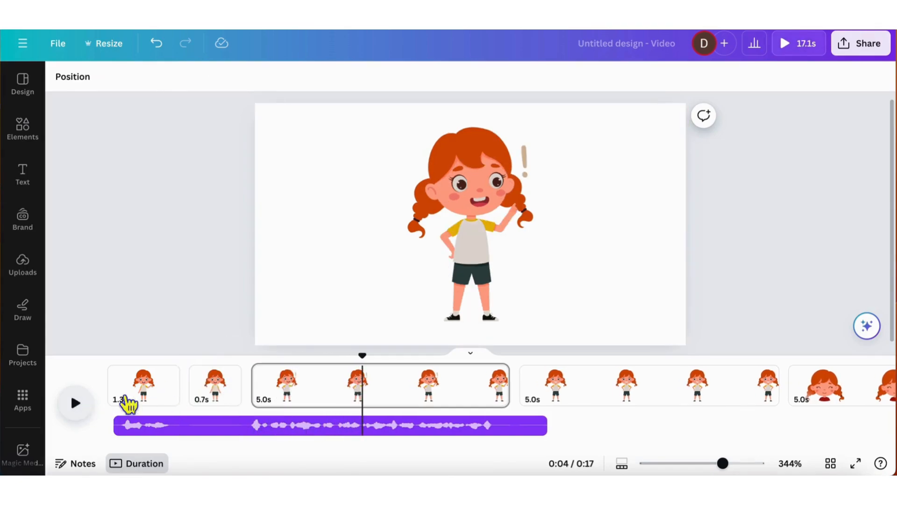
left_click_drag(513, 391, 368, 391)
left_click(84, 407)
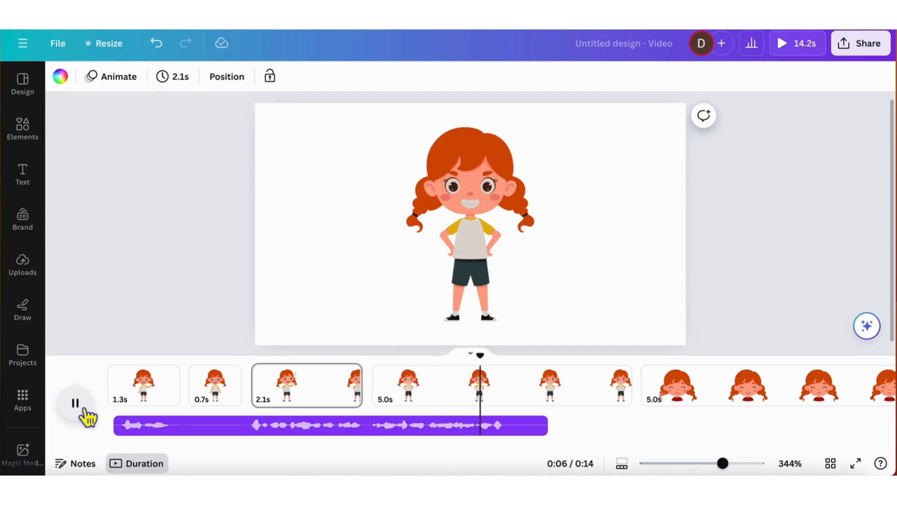
left_click(84, 409)
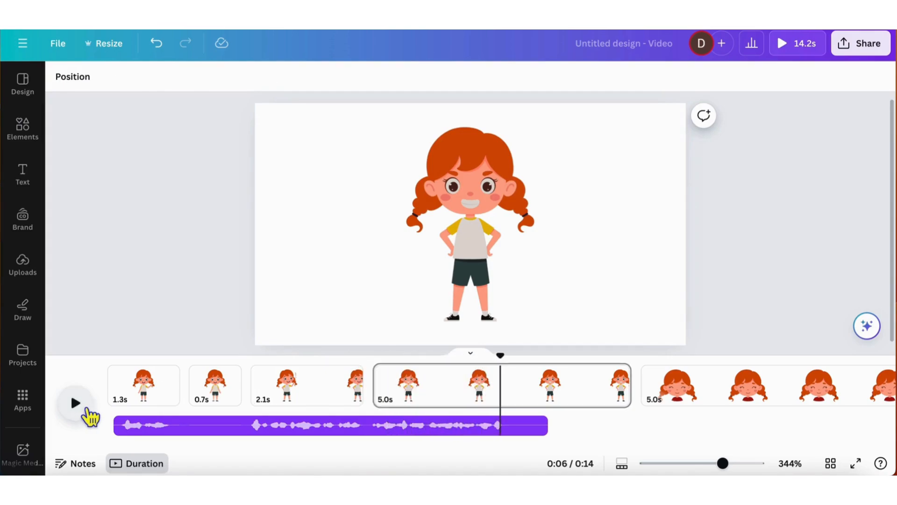
mouse_move(635, 395)
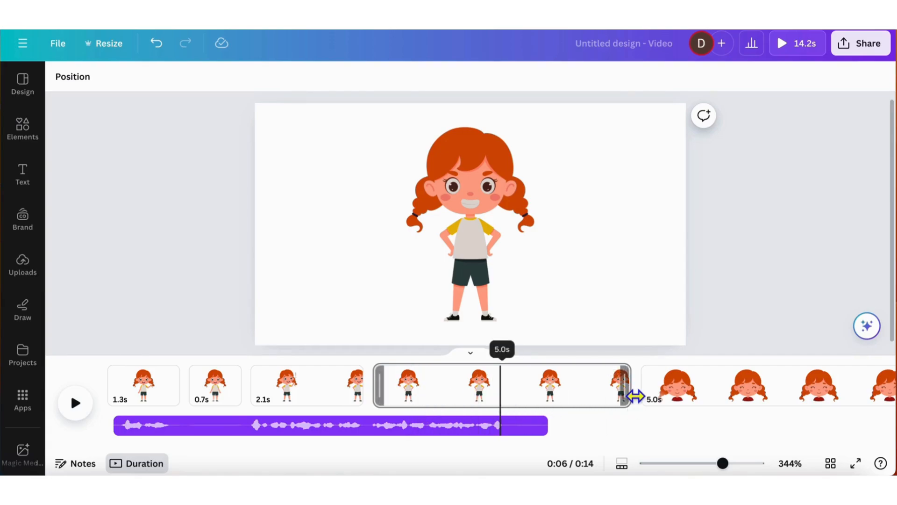
left_click_drag(635, 396, 504, 393)
- Place a duplicate of the second page after the hands-on-hips page and extend it to 1.3 seconds
left_click(234, 375)
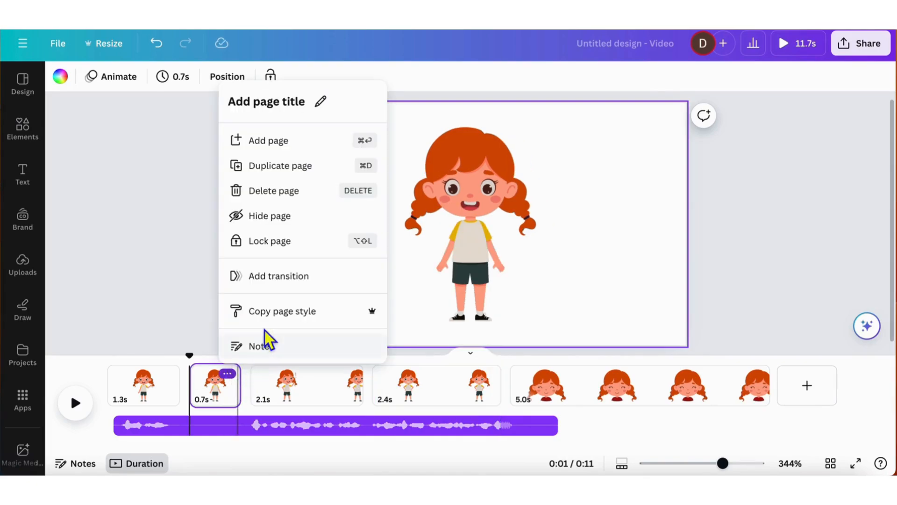
left_click(280, 165)
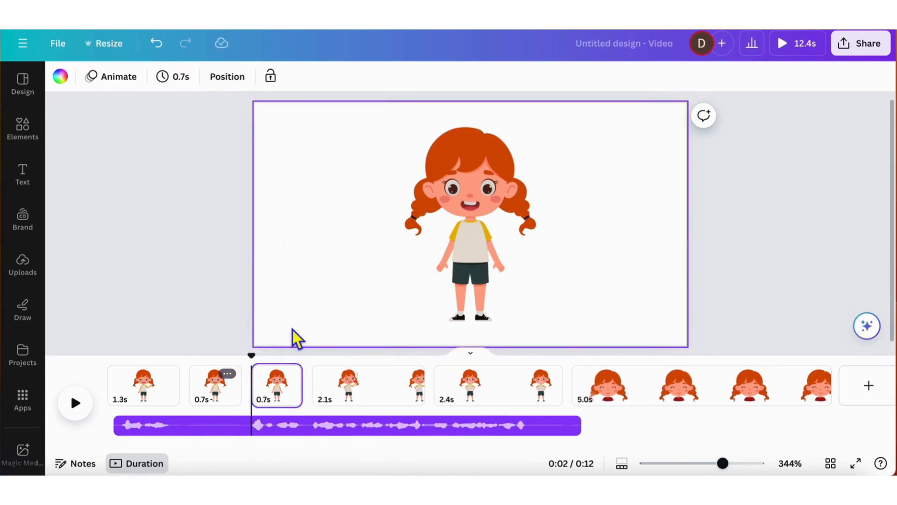
left_click_drag(282, 402, 496, 404)
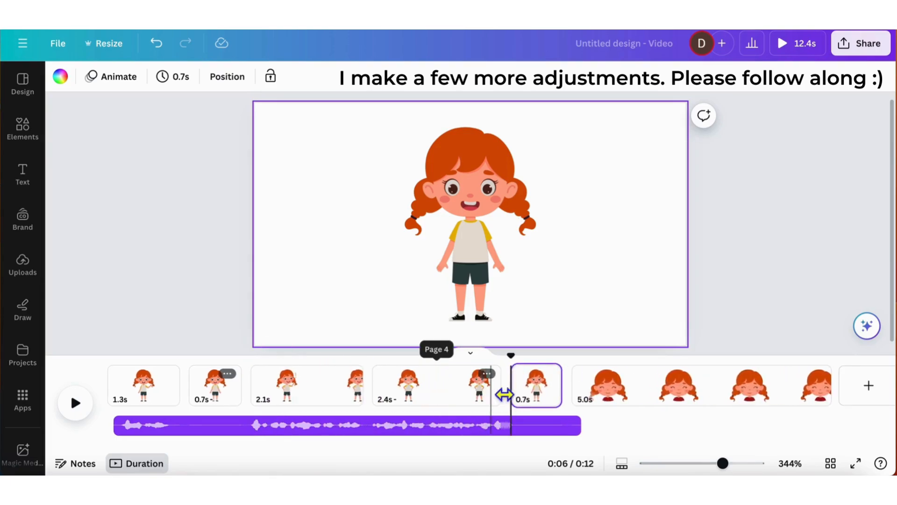
left_click_drag(564, 391, 602, 391)
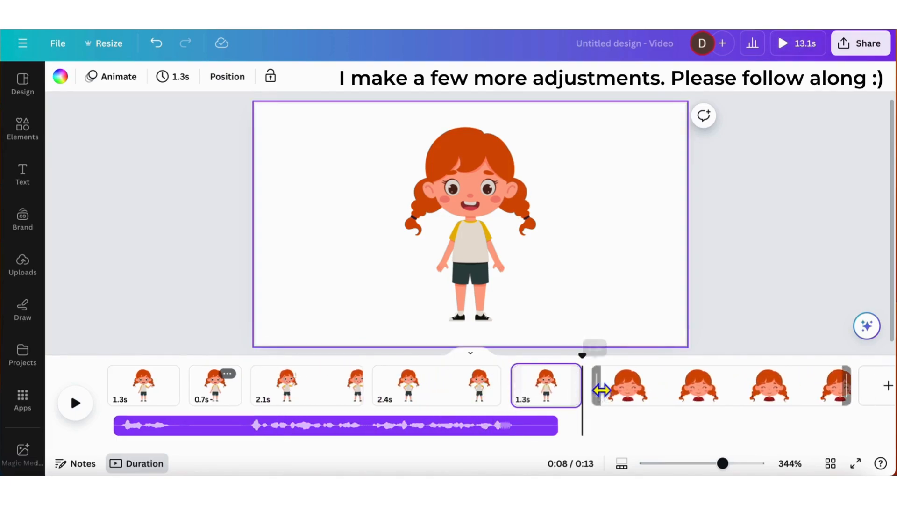
- Play back the sequence from the first page and trim the hands-on-hips page to 1.9 seconds
left_click(136, 403)
left_click(78, 417)
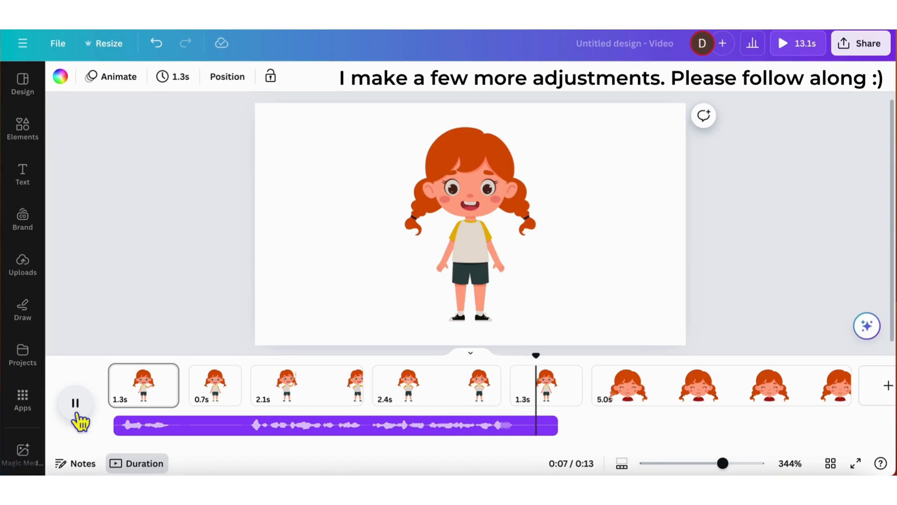
left_click(76, 411)
left_click(448, 411)
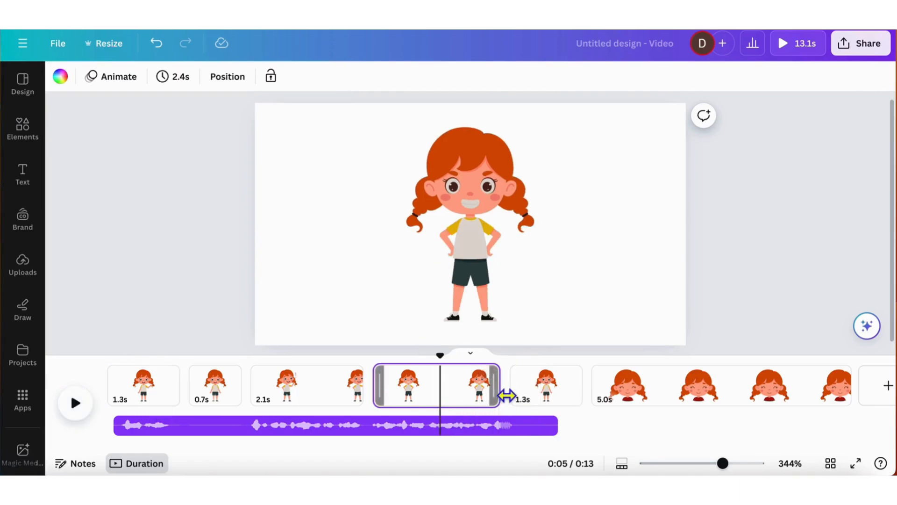
left_click(477, 399)
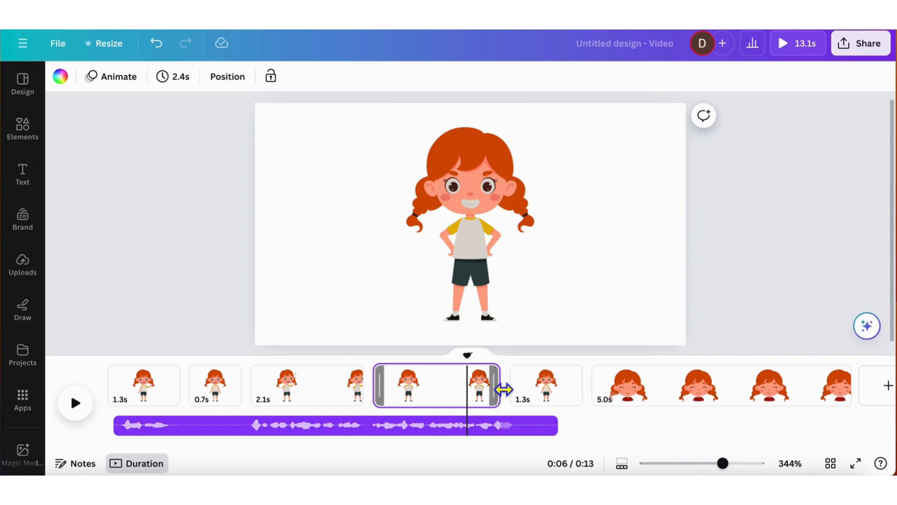
left_click_drag(498, 389, 479, 388)
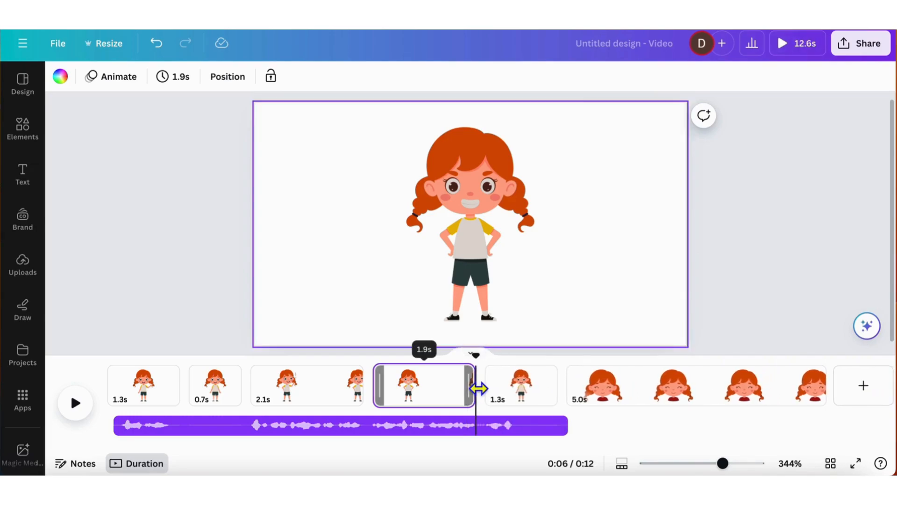
- Replay from the exclamation-mark page and shorten the hands-on-hips page to 1.2 seconds
left_click(344, 392)
left_click(91, 412)
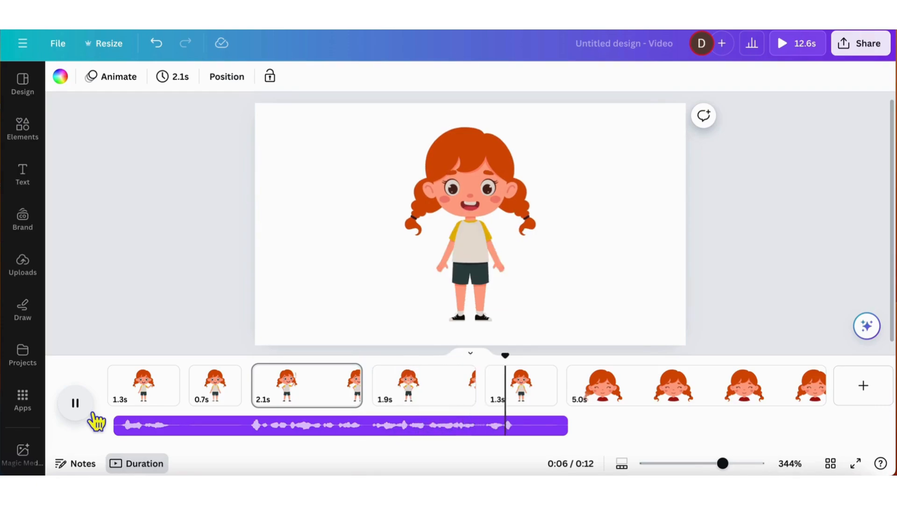
left_click(92, 413)
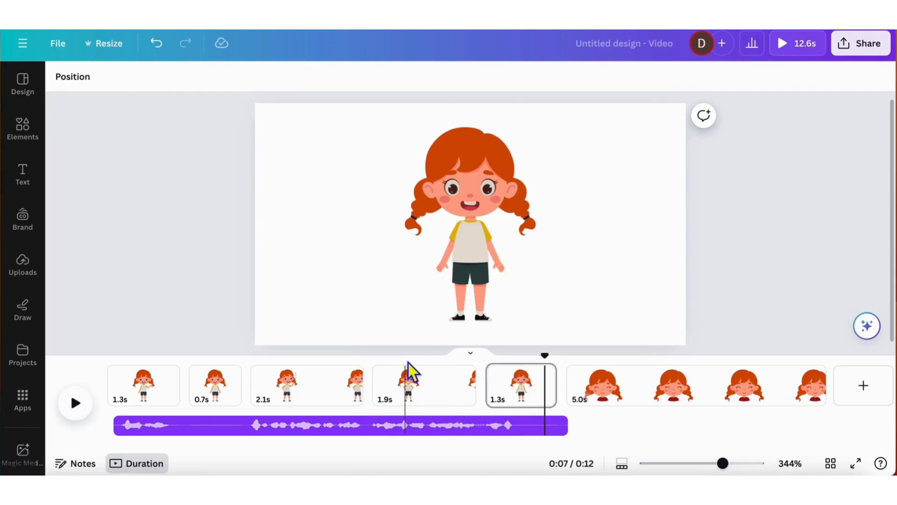
left_click(419, 406)
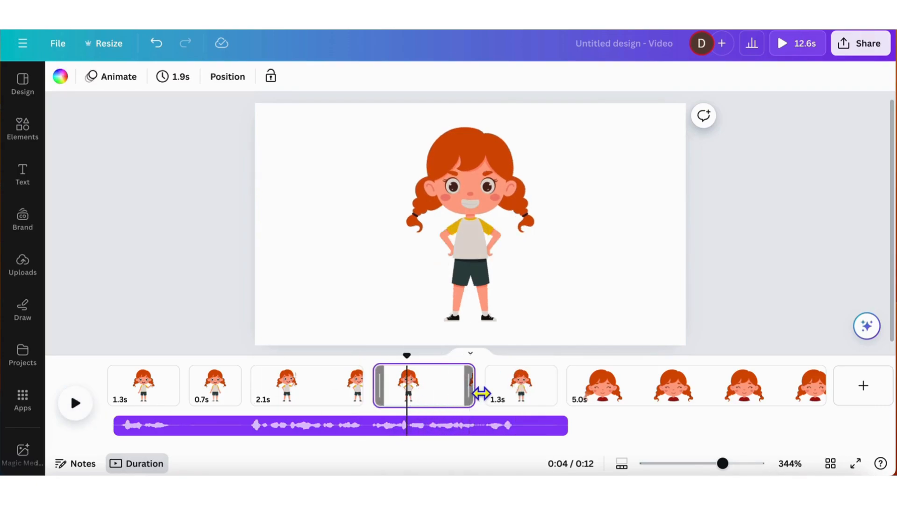
left_click_drag(482, 393, 438, 393)
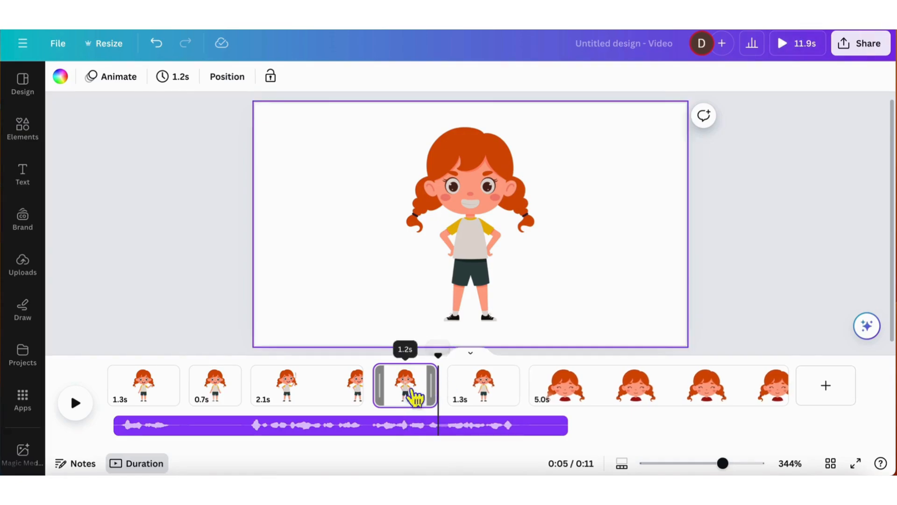
- Place a duplicate of the exclamation-mark page after the hands-on-hips page and trim it to 1.3 seconds
left_click(339, 398)
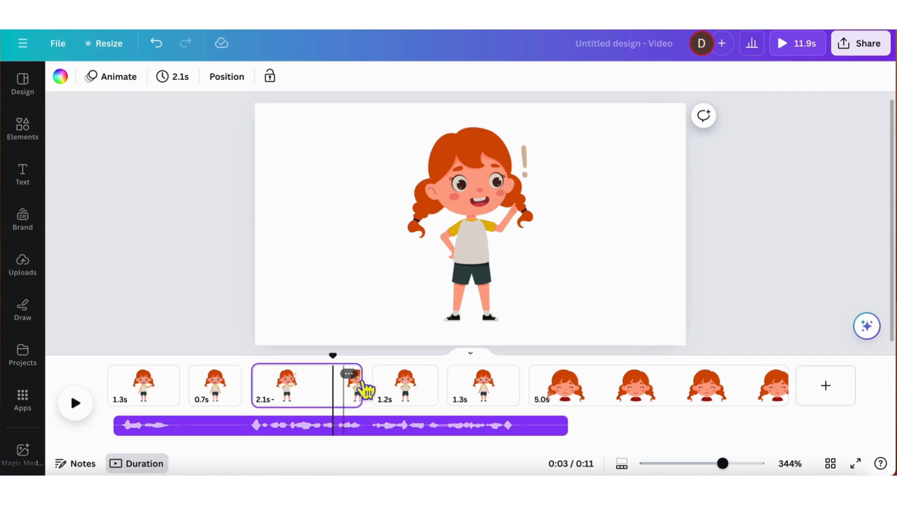
left_click(351, 374)
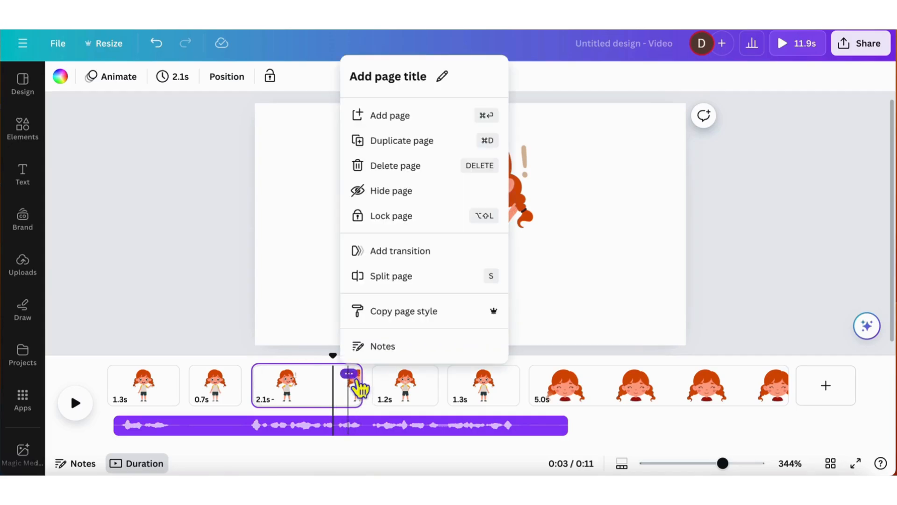
left_click(427, 153)
left_click_drag(430, 408, 510, 405)
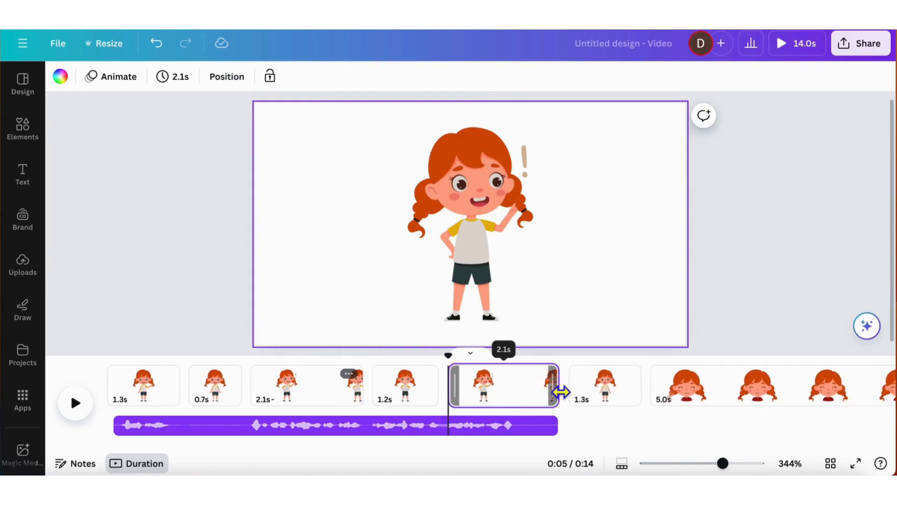
left_click_drag(559, 392, 517, 391)
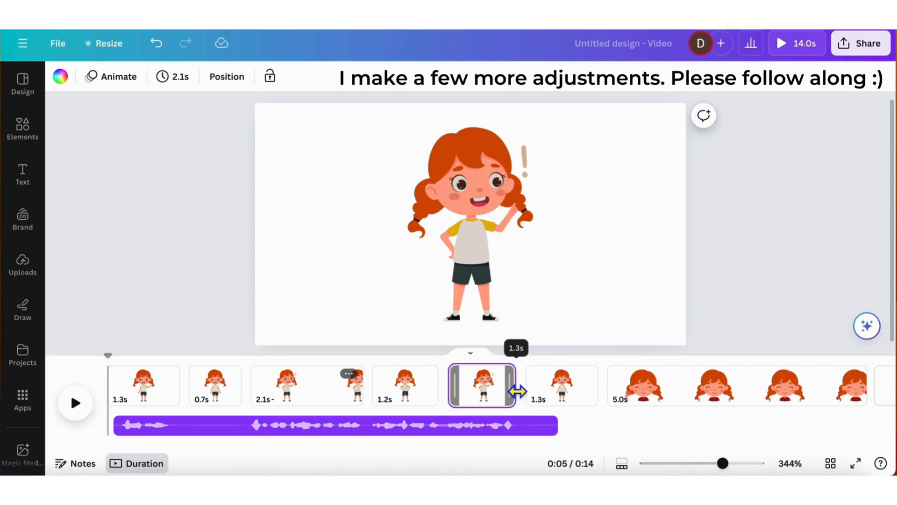
- Play back from the hands-on-hips page and trim the first exclamation-mark page to 1.9 seconds
left_click(407, 401)
left_click(85, 419)
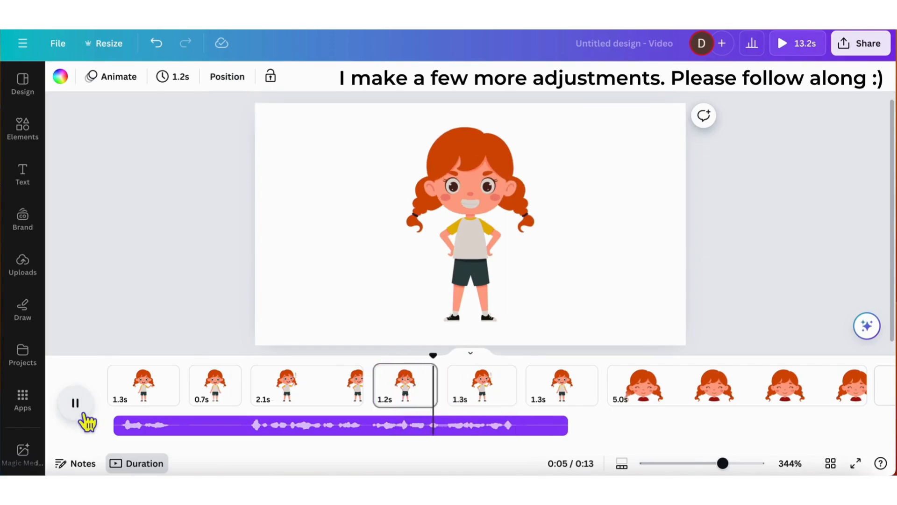
left_click(85, 419)
mouse_move(365, 398)
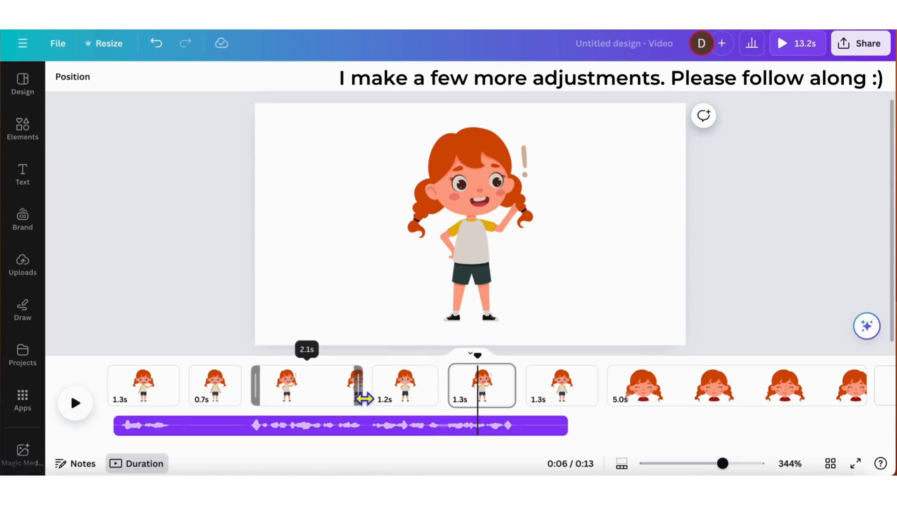
left_click_drag(365, 399, 353, 399)
- Replay from the third page and lengthen the second exclamation-mark page to 1.5 seconds
left_click(307, 397)
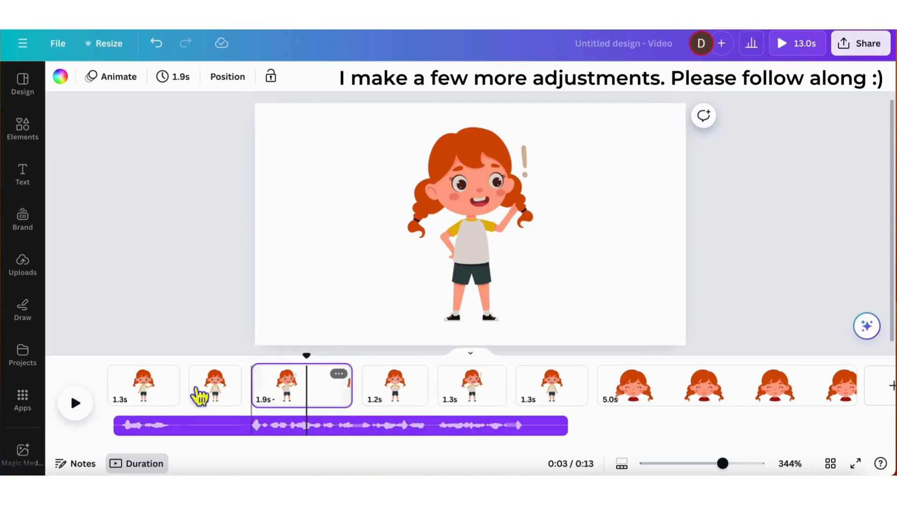
left_click(87, 410)
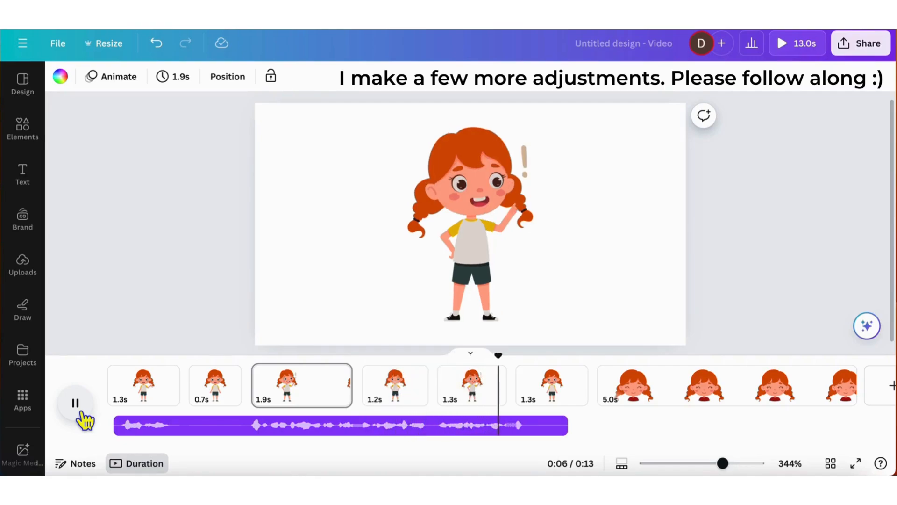
left_click(80, 411)
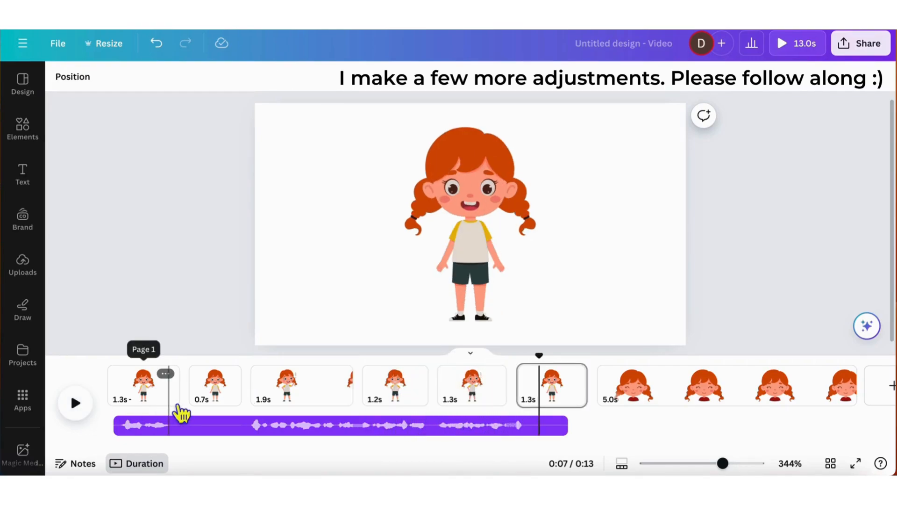
left_click(497, 395)
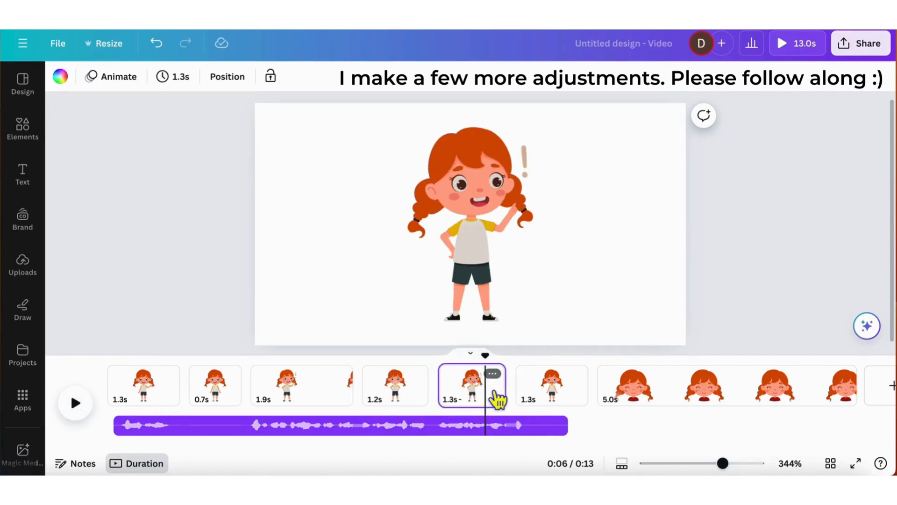
left_click_drag(510, 390, 514, 391)
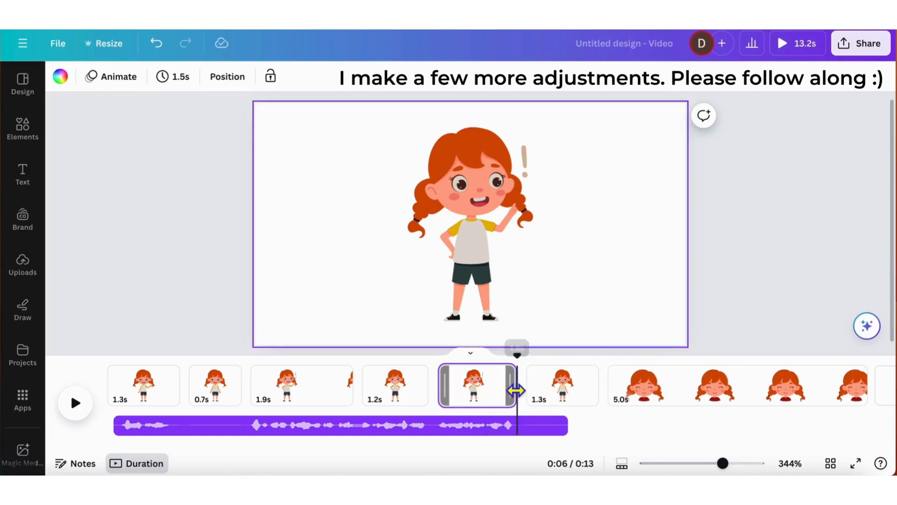
- Replay the fifth page briefly, and erase the exclamation mark beside the girl on the third page with Magic Eraser
left_click(77, 406)
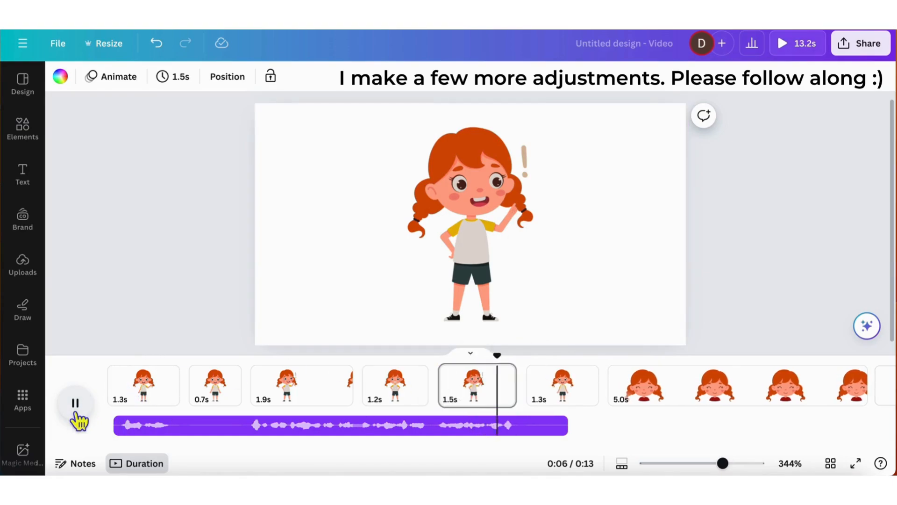
left_click(75, 404)
left_click(295, 402)
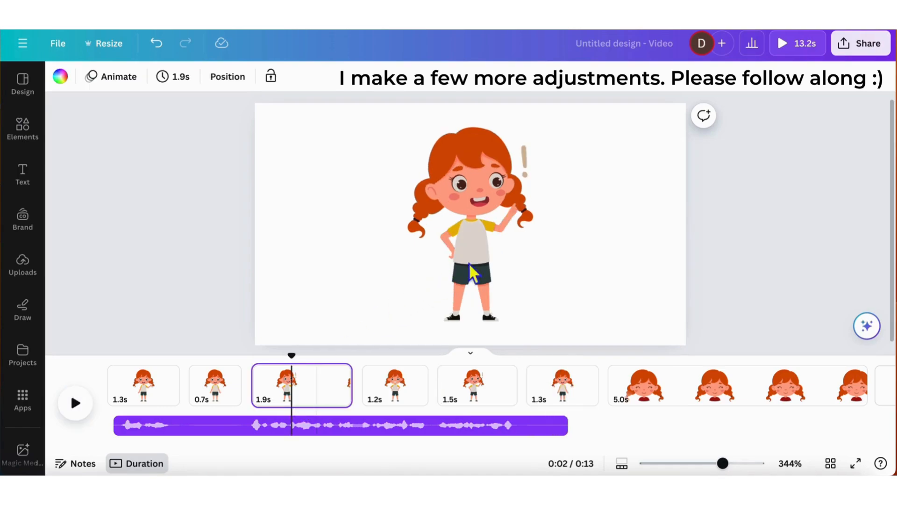
left_click(488, 269)
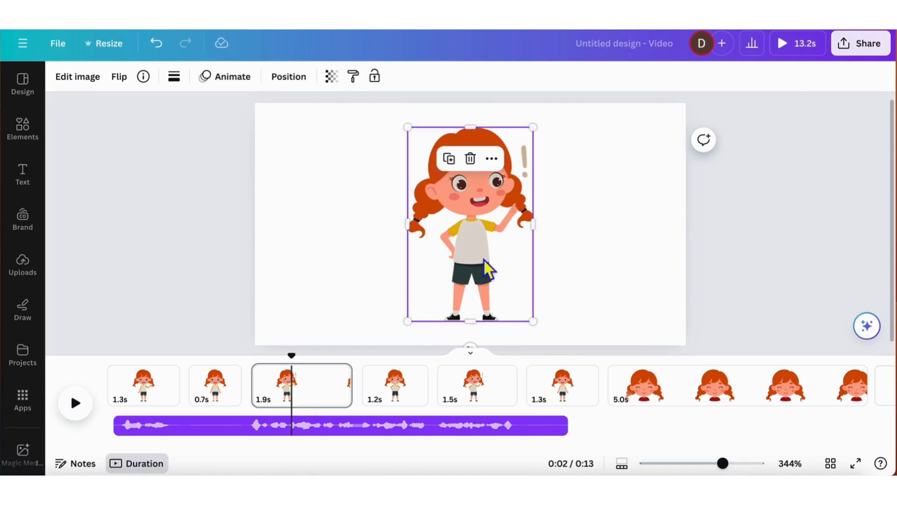
left_click(87, 84)
left_click(160, 173)
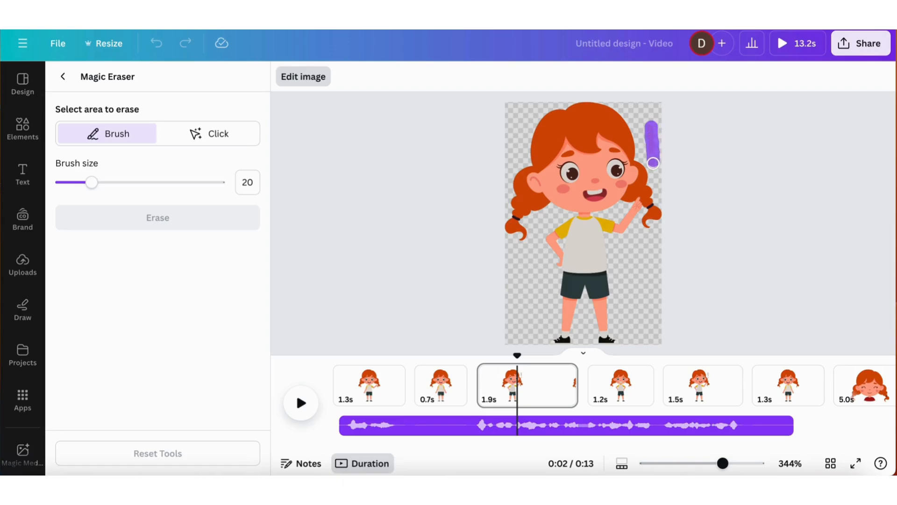
left_click_drag(647, 123, 647, 124)
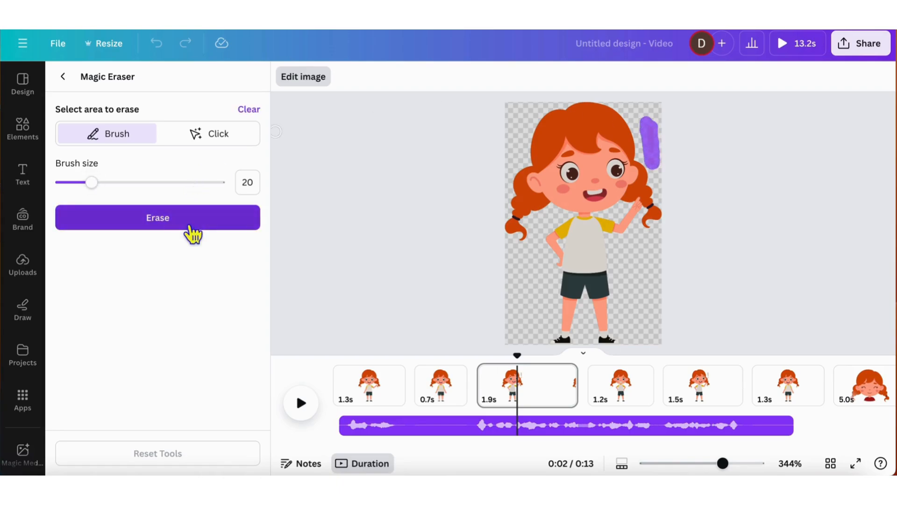
left_click(191, 225)
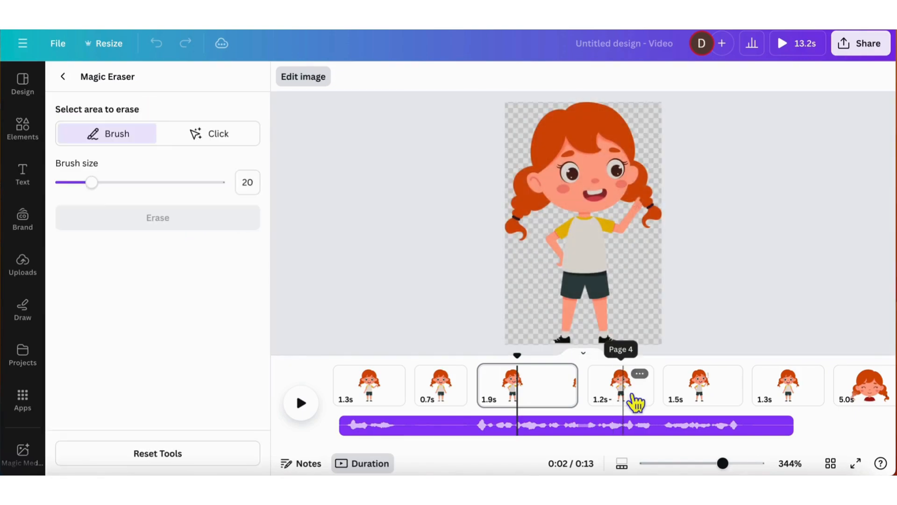
- Erase the exclamation mark beside the girl on the fifth page with Magic Eraser
left_click(637, 401)
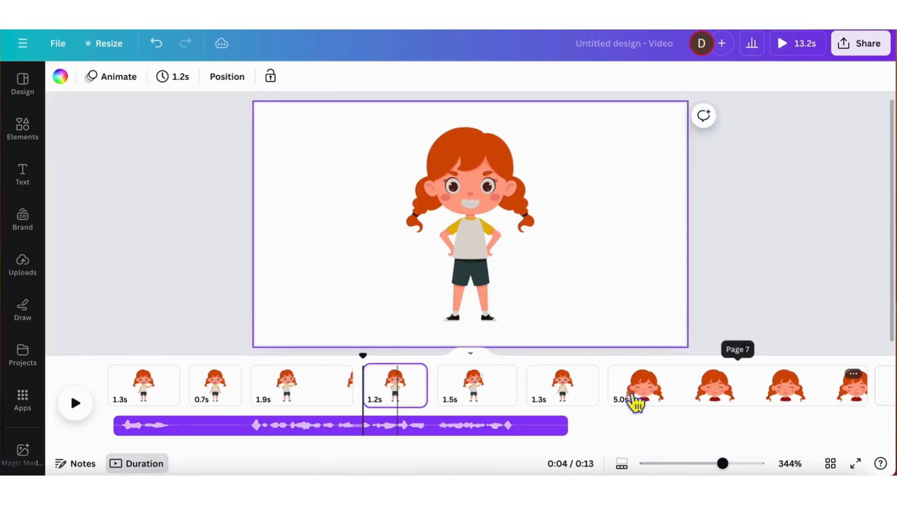
left_click(485, 397)
left_click(473, 236)
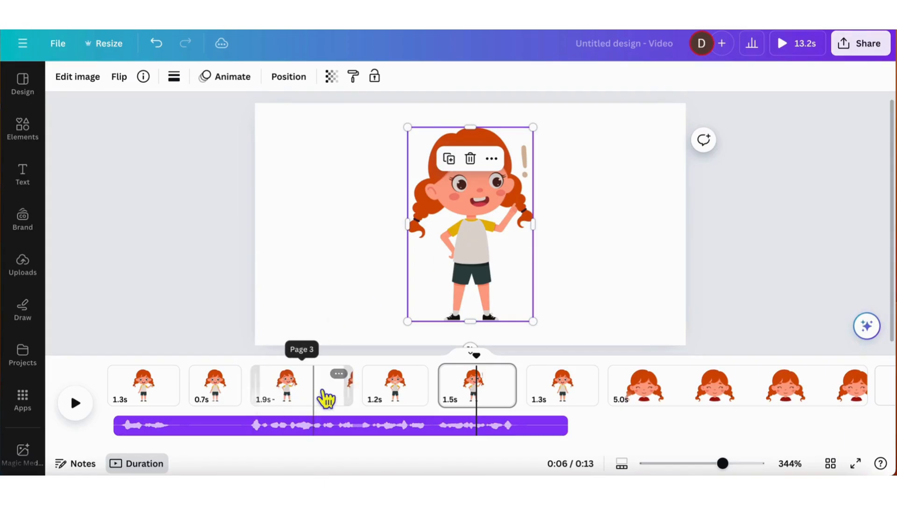
left_click(324, 397)
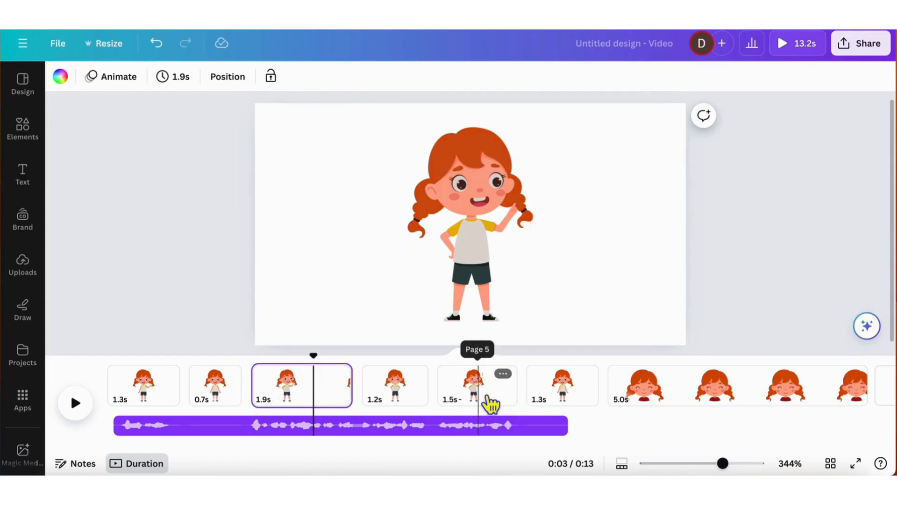
left_click(487, 400)
left_click(498, 255)
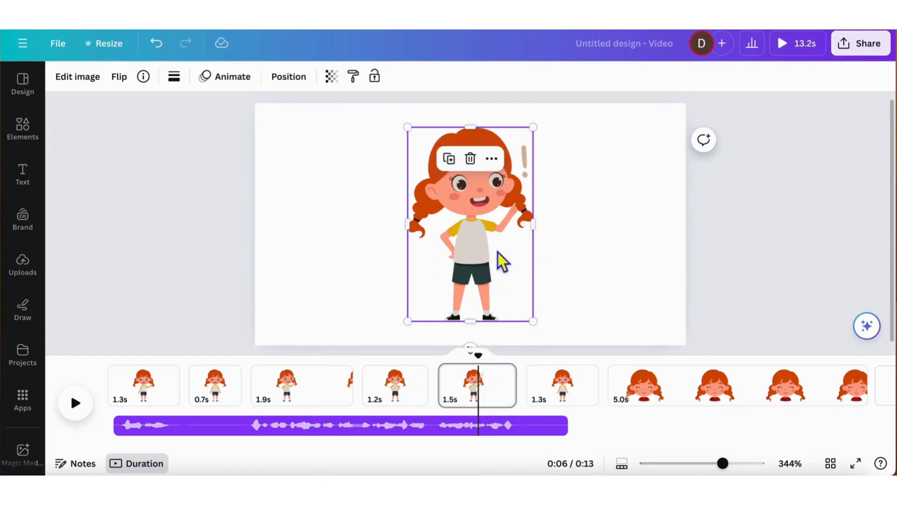
left_click(85, 79)
left_click(163, 183)
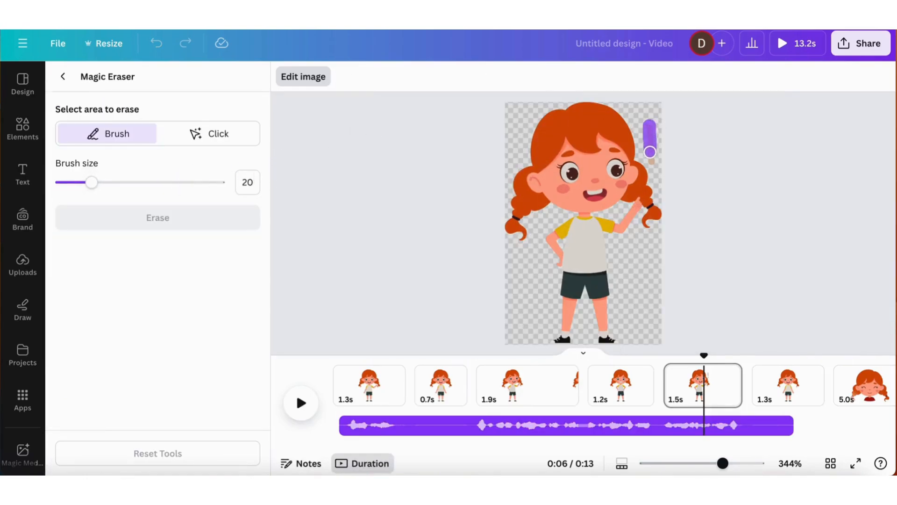
left_click_drag(654, 164, 655, 166)
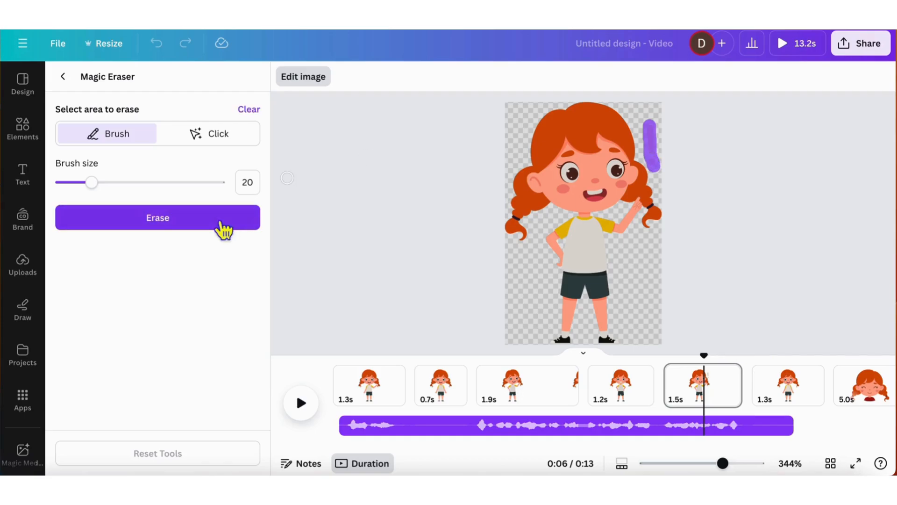
left_click(219, 225)
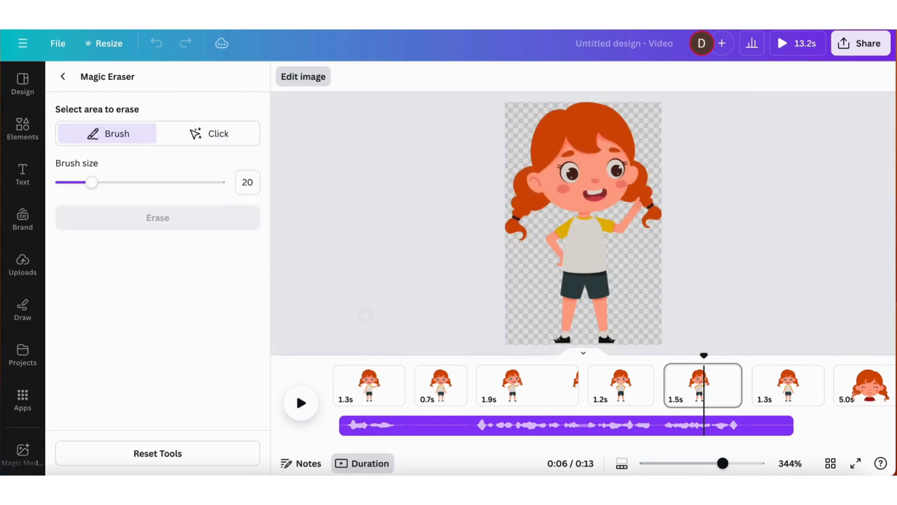
left_click(64, 76)
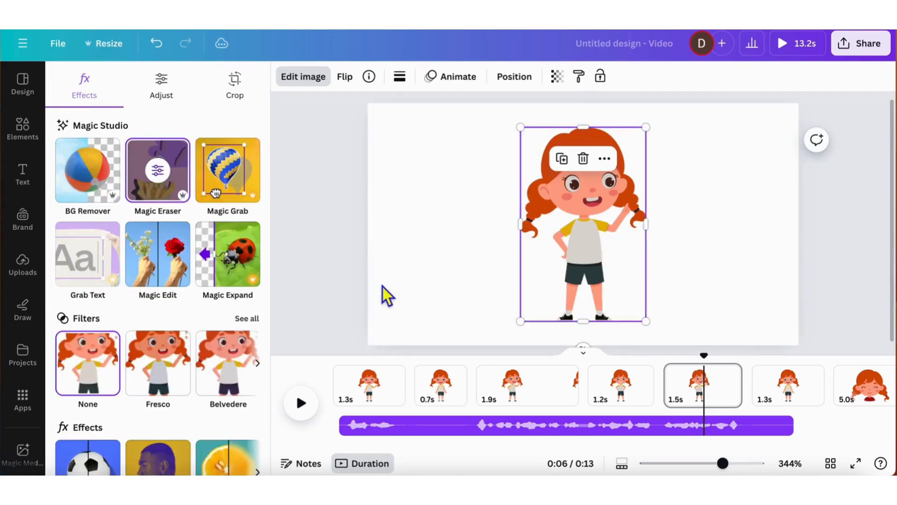
left_click(305, 242)
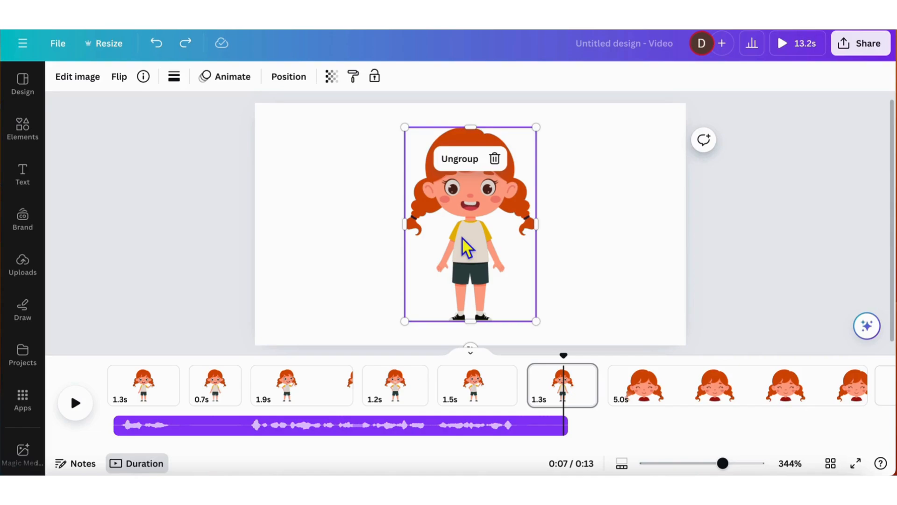
- Duplicate the arms-down page and delete the separate arm from the ungrouped girl on the copy
right_click(596, 388)
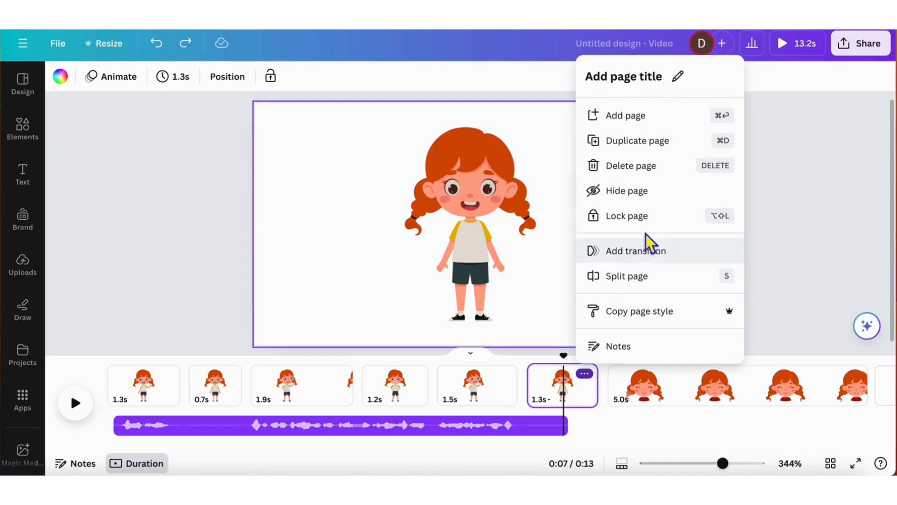
left_click(642, 149)
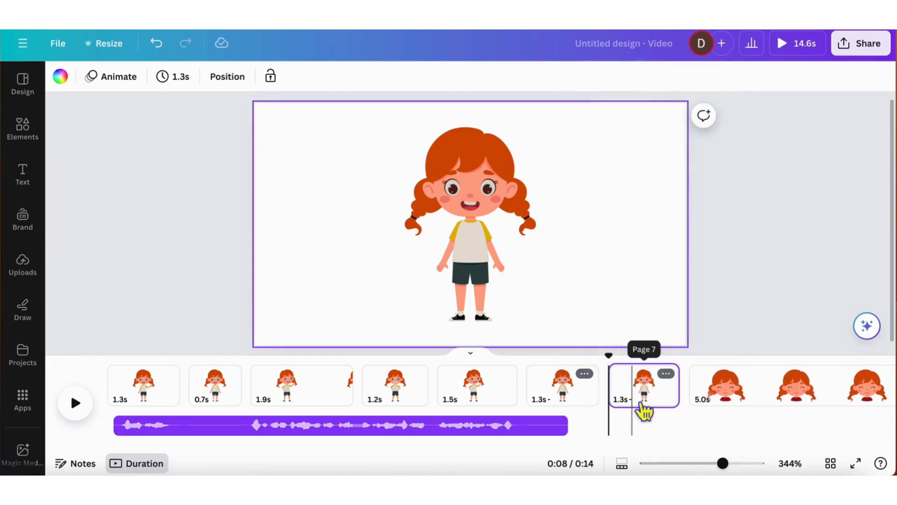
left_click(466, 233)
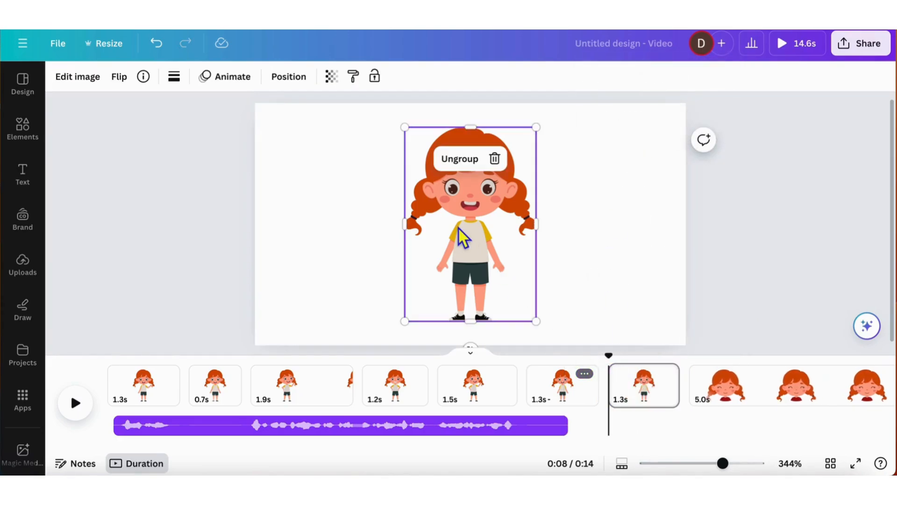
left_click(460, 158)
left_click(593, 248)
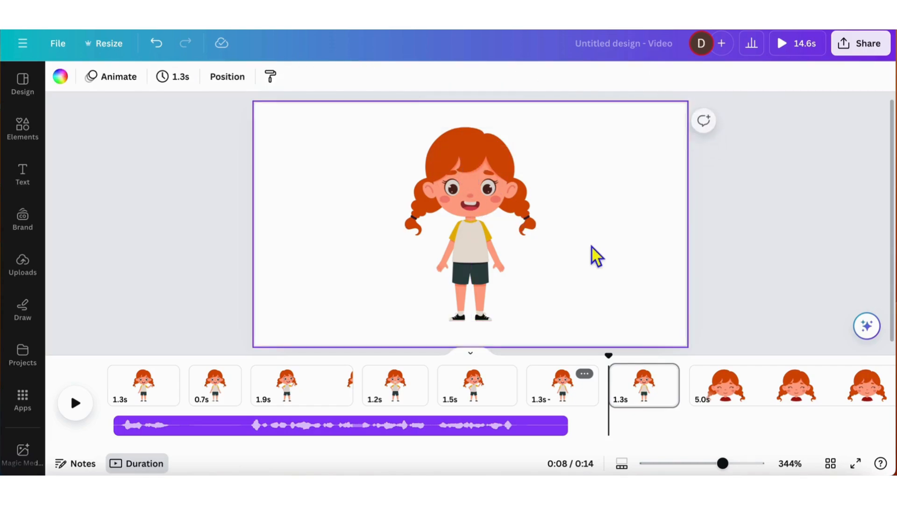
left_click(481, 280)
left_click(491, 185)
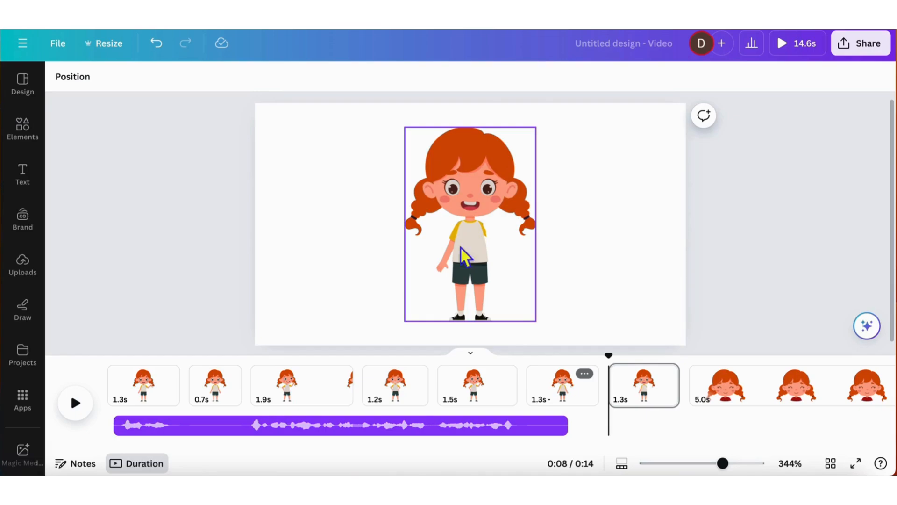
- Crop the copied girl to head and shoulders and erase her body with Magic Eraser at brush size 67, keeping only the head
left_click(458, 277)
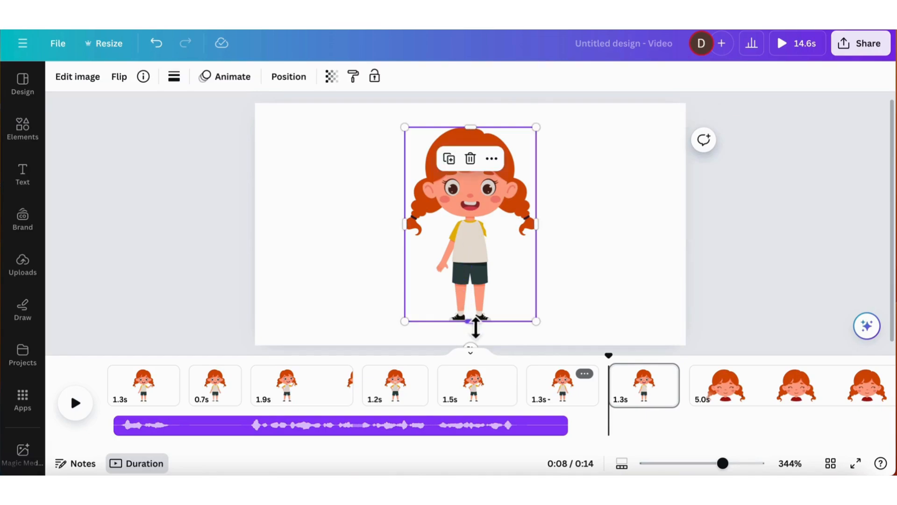
left_click_drag(476, 322, 471, 247)
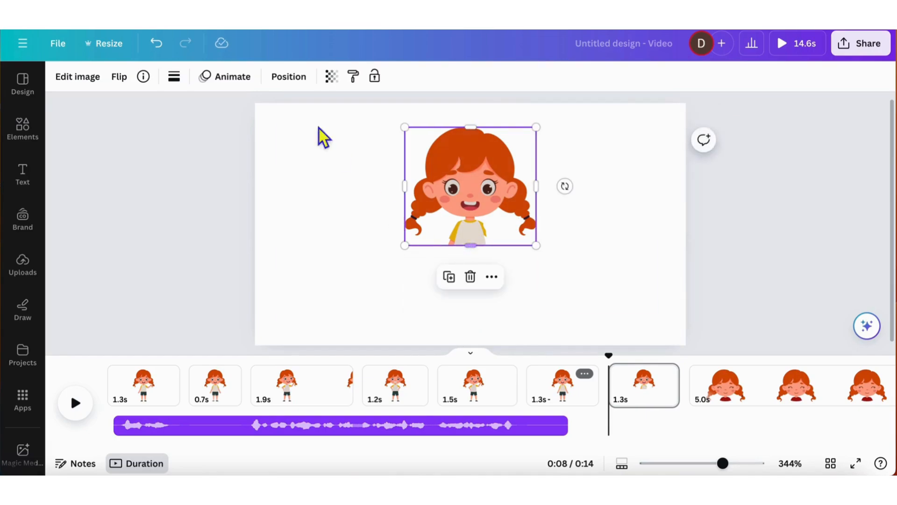
left_click(78, 77)
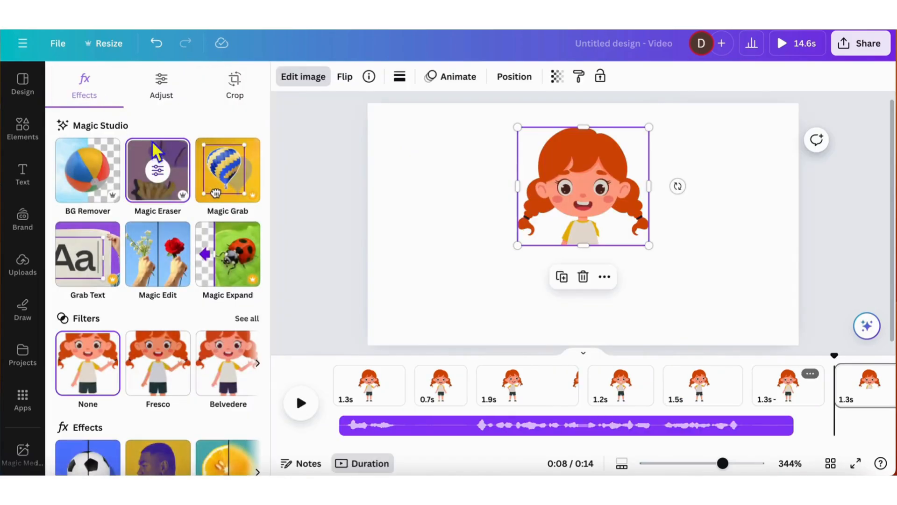
left_click(158, 171)
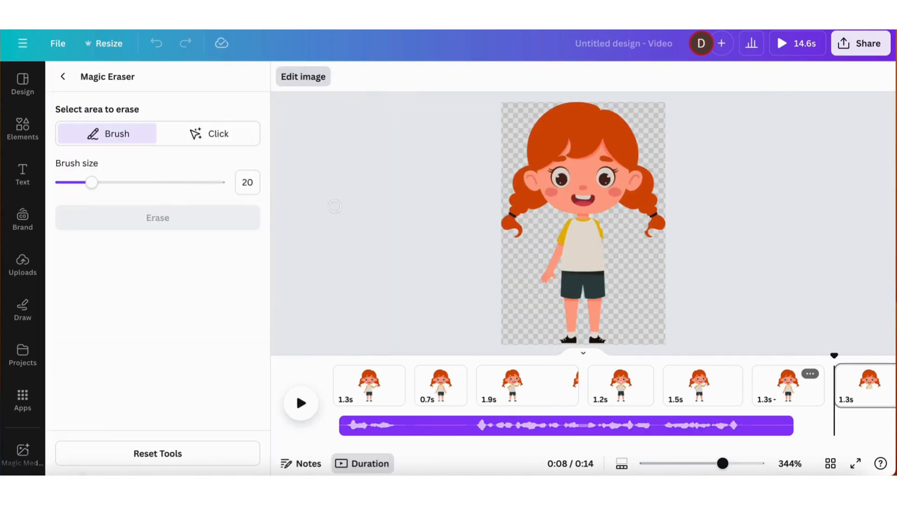
left_click(168, 183)
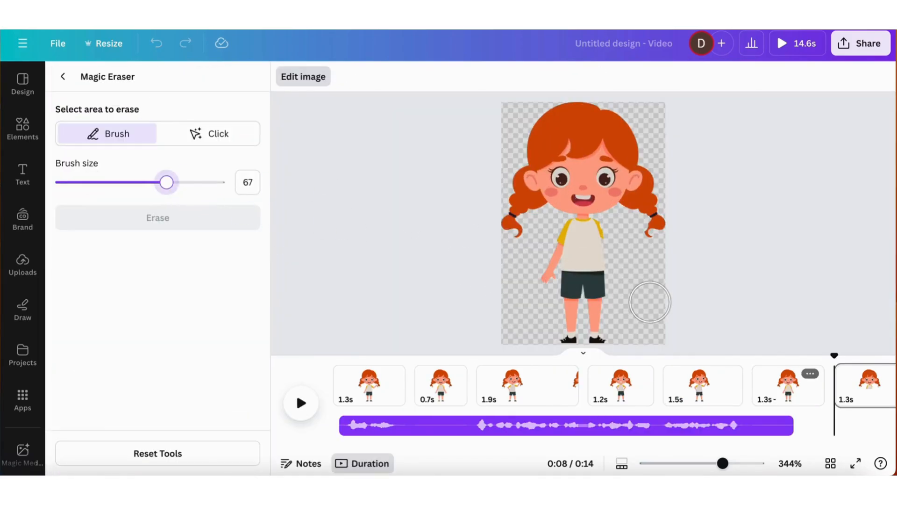
mouse_move(650, 302)
left_mouse_down()
mouse_move(593, 302)
mouse_move(540, 323)
mouse_move(609, 333)
mouse_move(570, 255)
mouse_move(555, 281)
mouse_move(593, 282)
mouse_move(599, 258)
left_mouse_up()
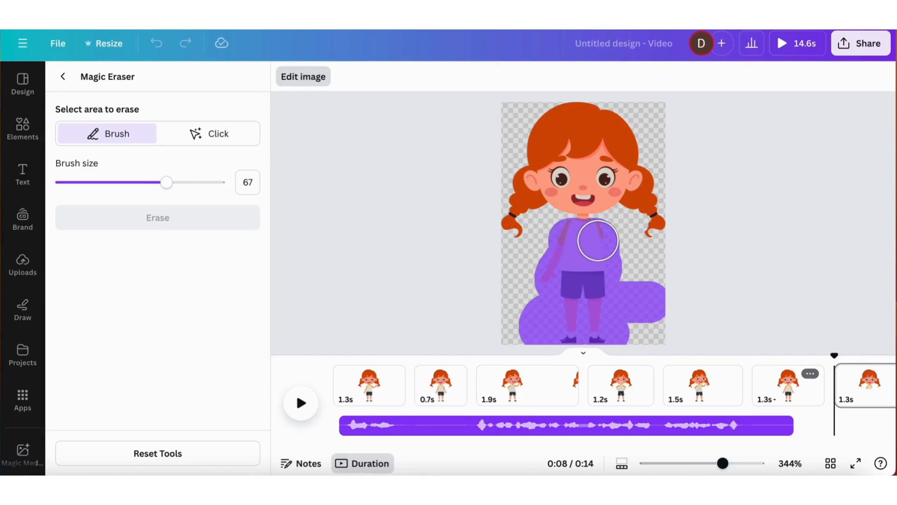
left_click_drag(599, 242, 598, 243)
left_click(162, 223)
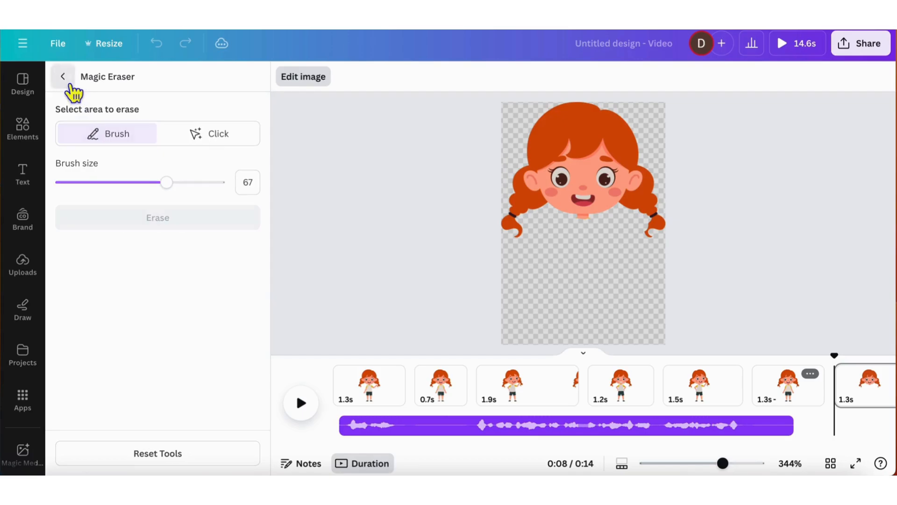
left_click(64, 76)
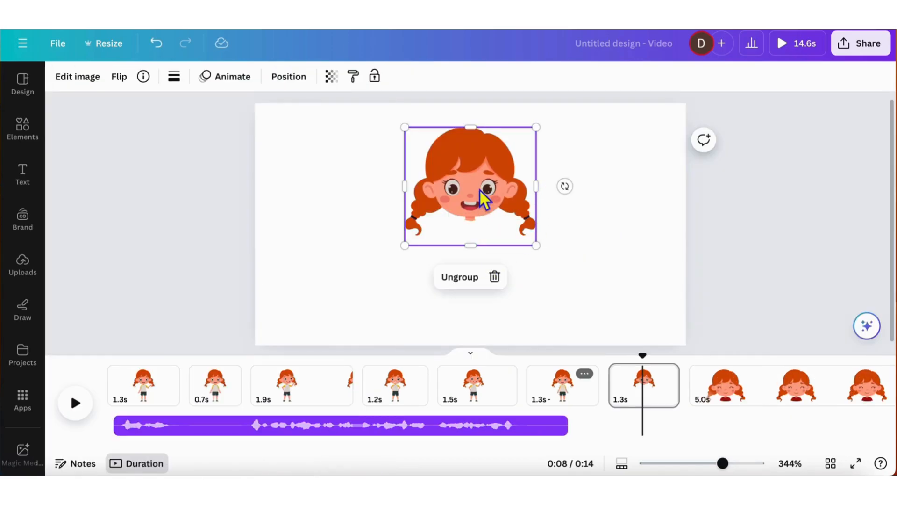
- Paste the open-mouthed head over the girl's head on the hands-on-hips page
left_click(402, 399)
key("super+v")
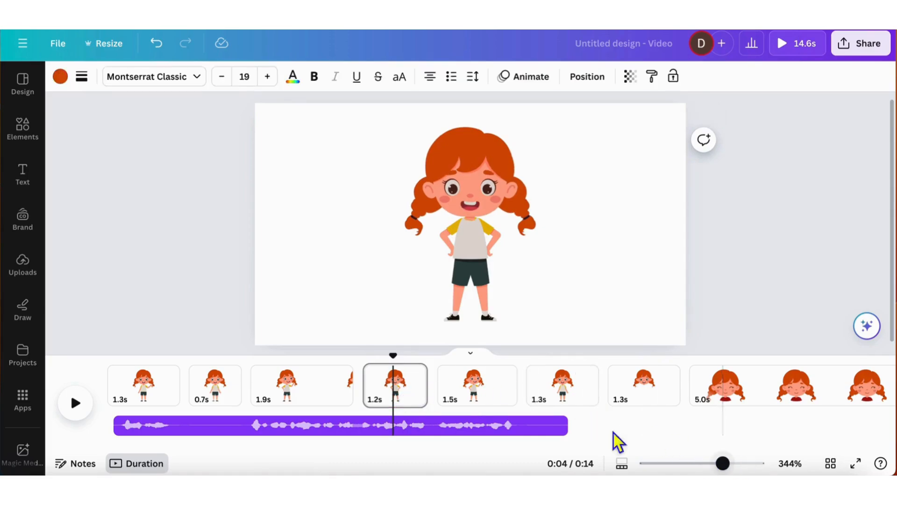
left_click(484, 132)
left_click(616, 271)
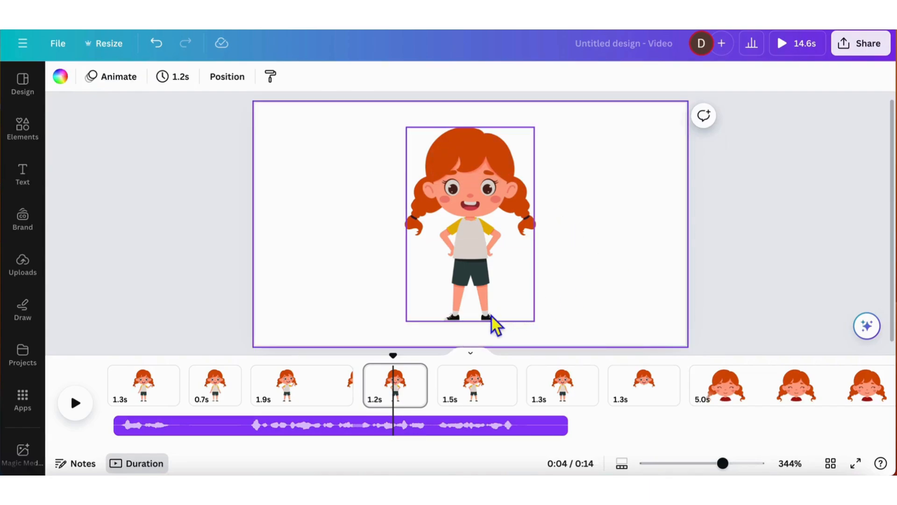
- Crop the original hands-on-hips image from its upper edge down to the girl's neckline
left_click(492, 316)
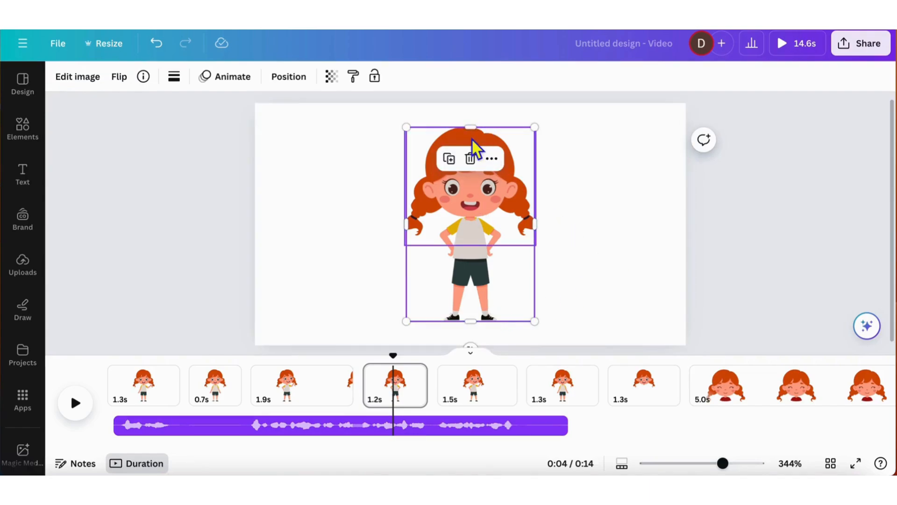
left_click_drag(471, 140, 484, 229)
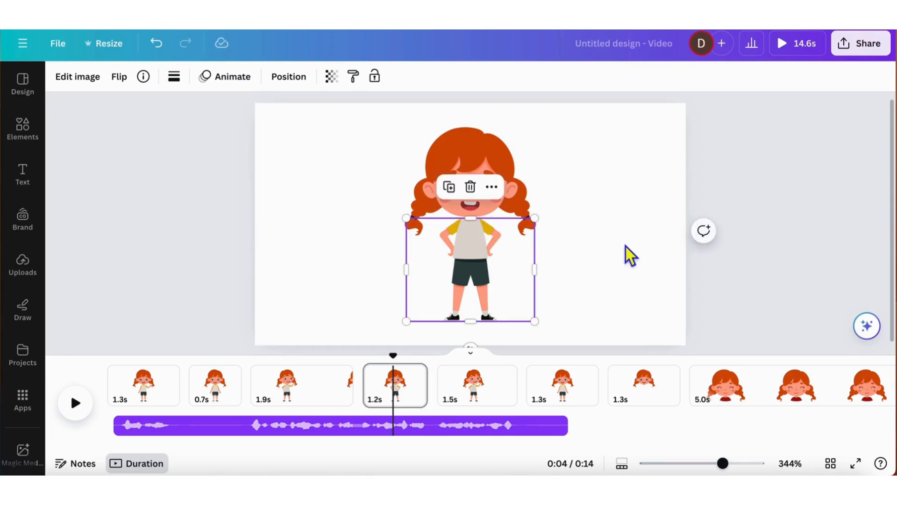
left_click(627, 246)
- Erase the head and braids from the original hands-on-hips image with Magic Eraser at brush size 42, keeping only the body
left_click(473, 285)
left_click(77, 77)
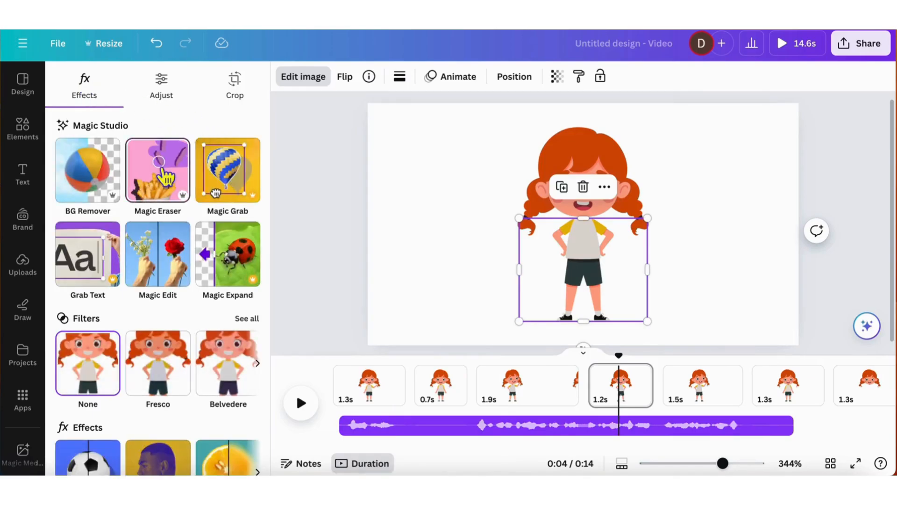
left_click(159, 175)
left_click(199, 189)
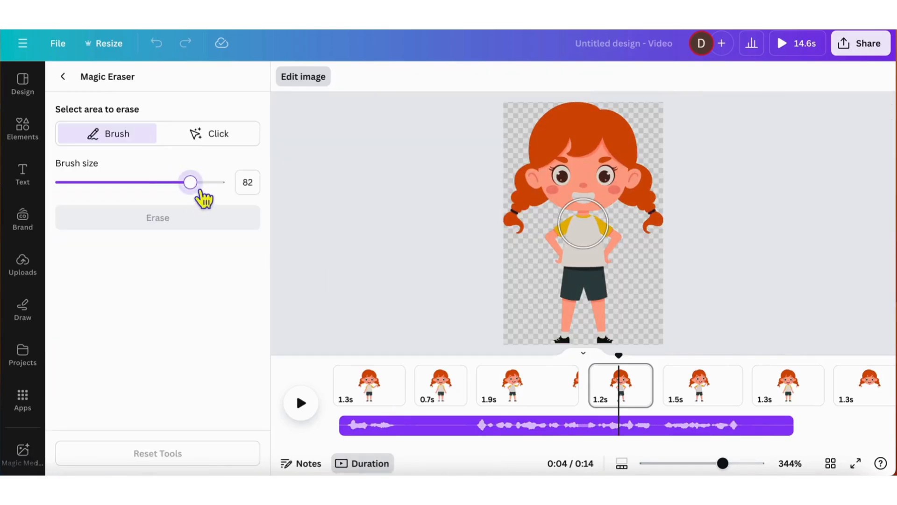
left_click_drag(201, 191, 127, 185)
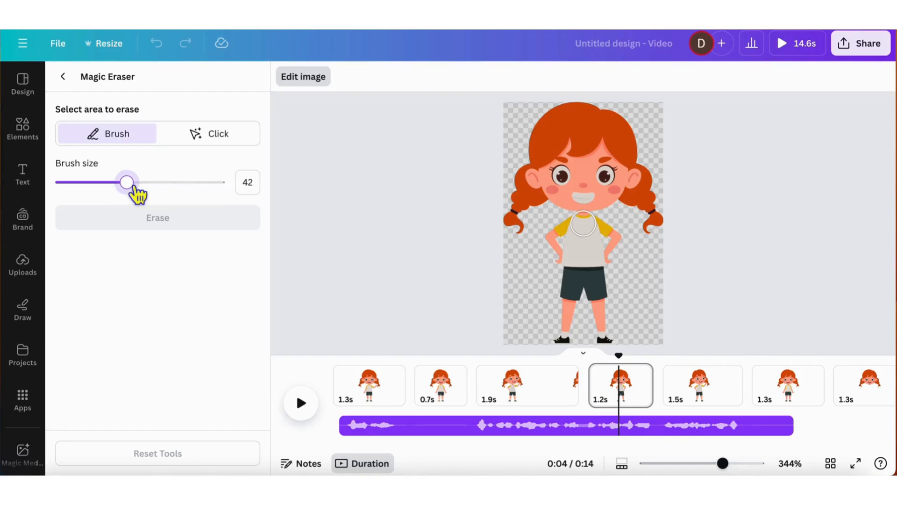
mouse_move(520, 229)
left_mouse_down()
mouse_move(502, 212)
mouse_move(531, 211)
left_mouse_up()
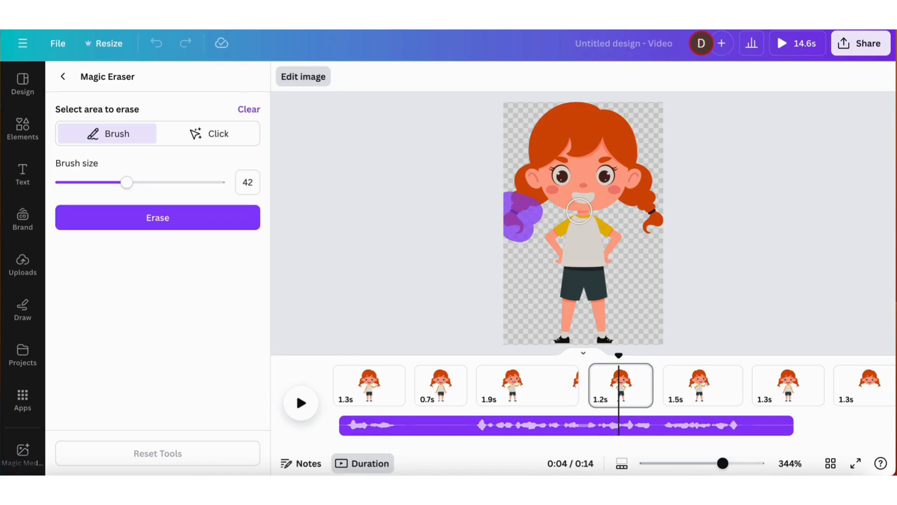
left_click_drag(658, 231, 657, 224)
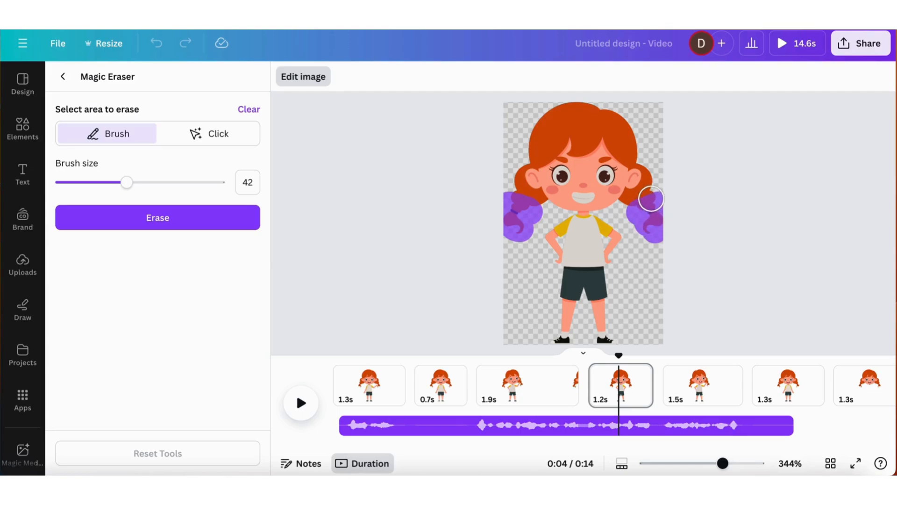
mouse_move(651, 197)
left_mouse_down()
mouse_move(630, 134)
mouse_move(605, 110)
mouse_move(579, 106)
mouse_move(562, 120)
mouse_move(560, 109)
mouse_move(521, 153)
mouse_move(509, 192)
mouse_move(523, 194)
mouse_move(583, 157)
mouse_move(545, 160)
left_mouse_up()
mouse_move(585, 124)
left_mouse_down()
mouse_move(532, 138)
mouse_move(626, 175)
mouse_move(594, 149)
mouse_move(626, 192)
mouse_move(557, 183)
left_mouse_up()
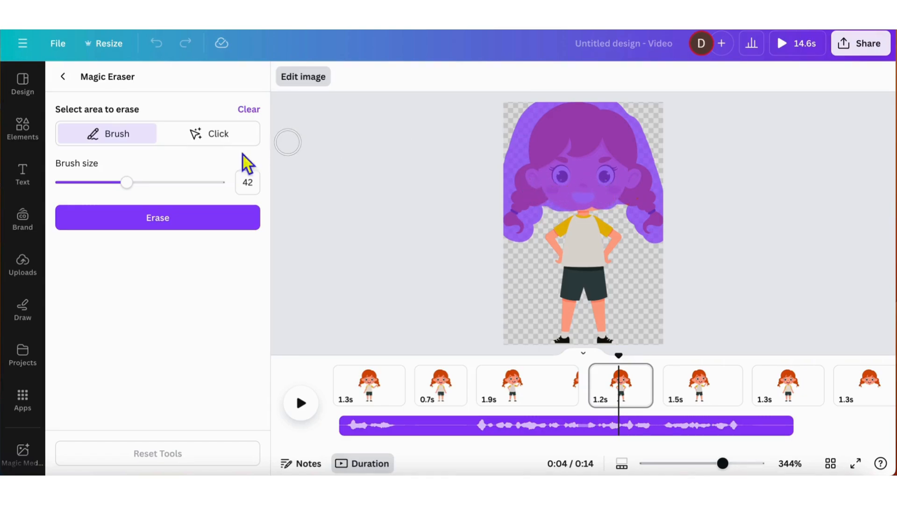
left_click(184, 228)
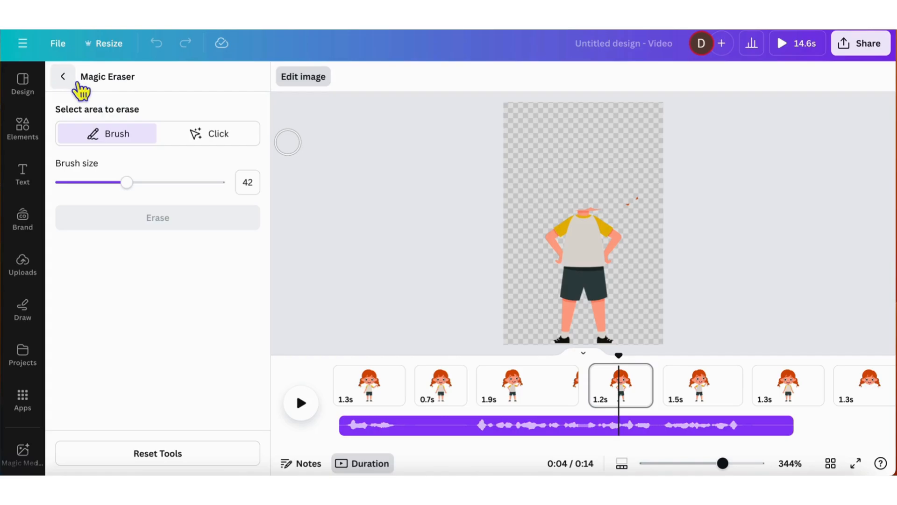
left_click(78, 84)
left_click(444, 261)
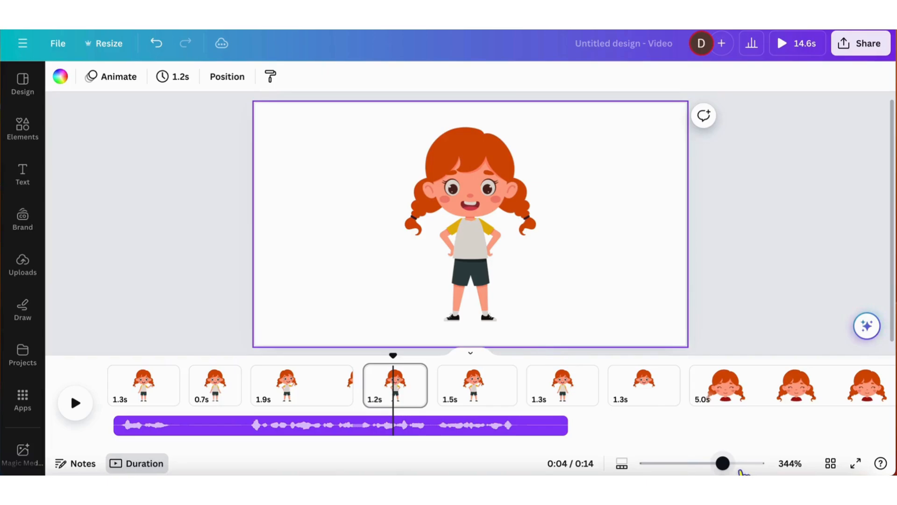
- Extend the body image's upper crop edge slightly and arrange its layer in front of the head group
left_click(623, 464)
left_click(711, 463)
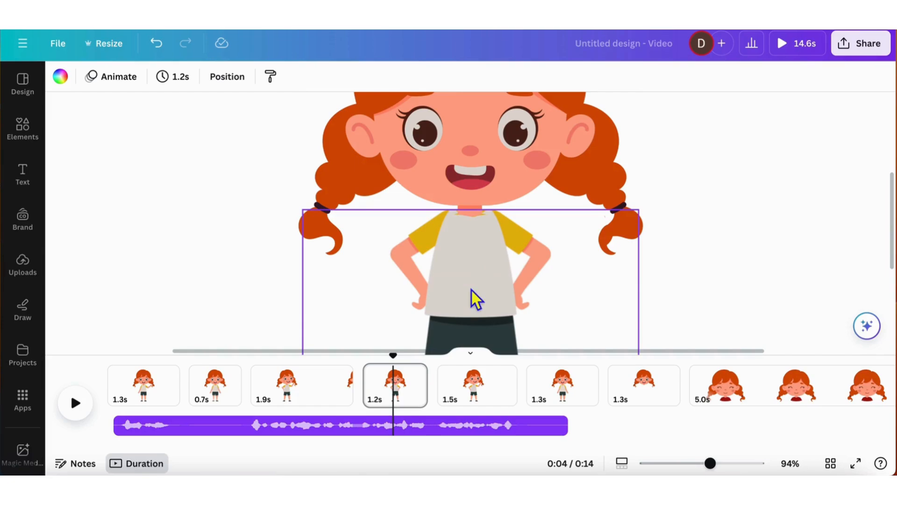
left_click(467, 302)
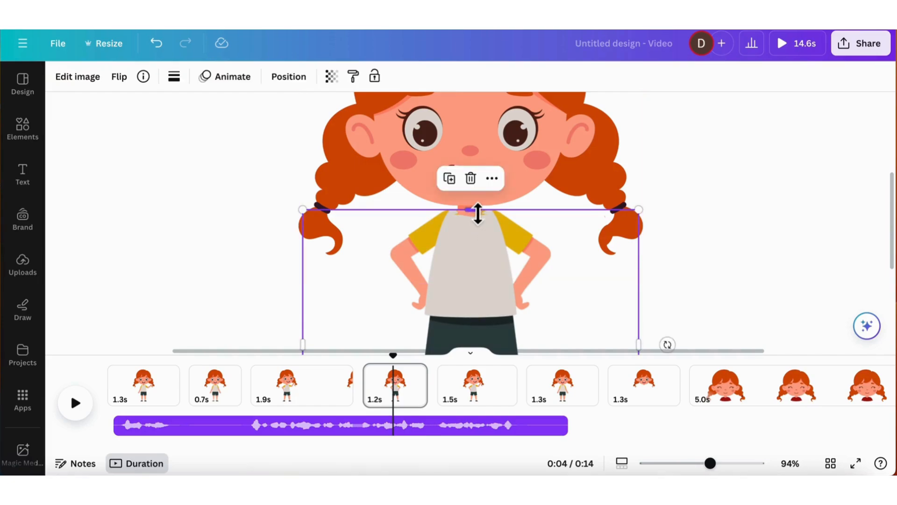
left_click_drag(477, 214, 477, 209)
left_click(288, 76)
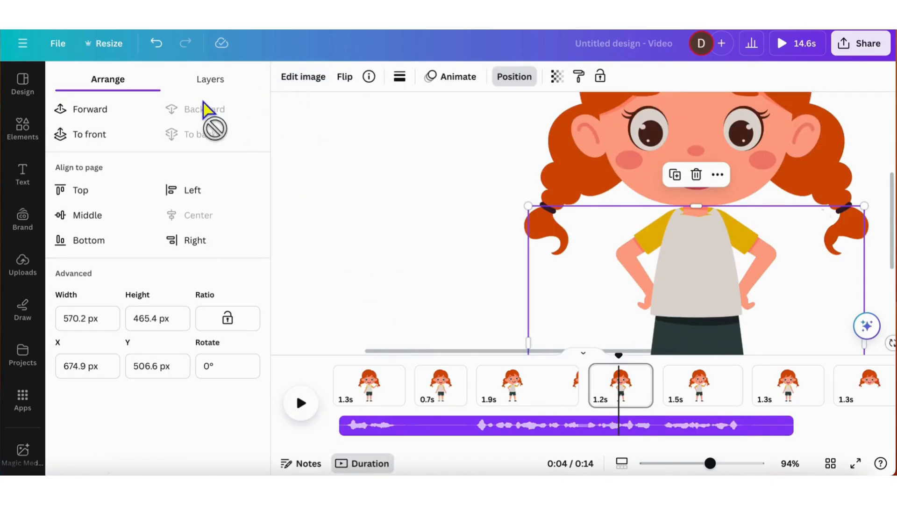
left_click(211, 80)
left_click_drag(177, 179, 170, 220)
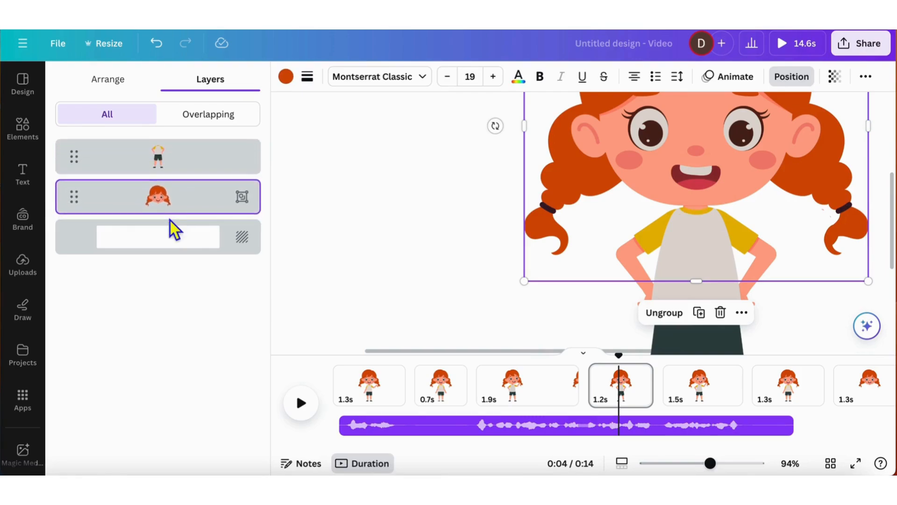
left_click(423, 216)
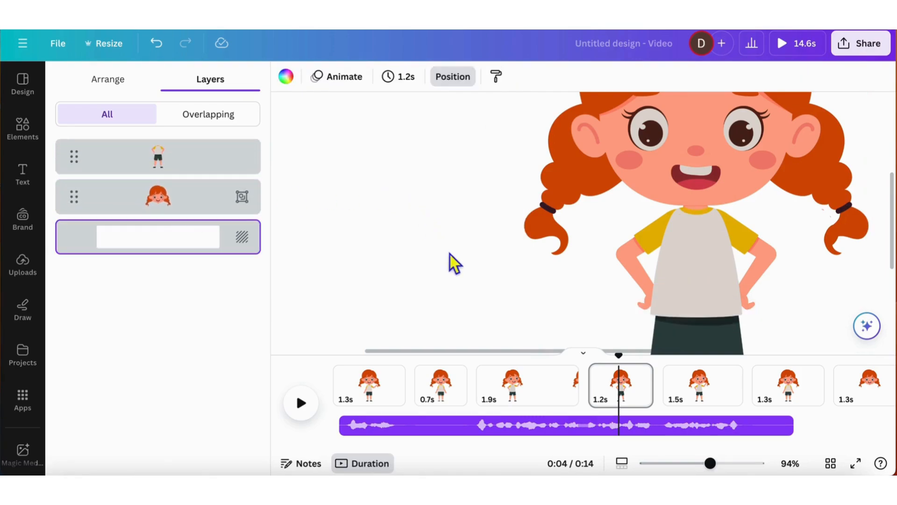
- Nudge the open-mouthed head slightly upward on page 4 so its neck length matches the girl on page 3
left_click(541, 402)
left_click(636, 409)
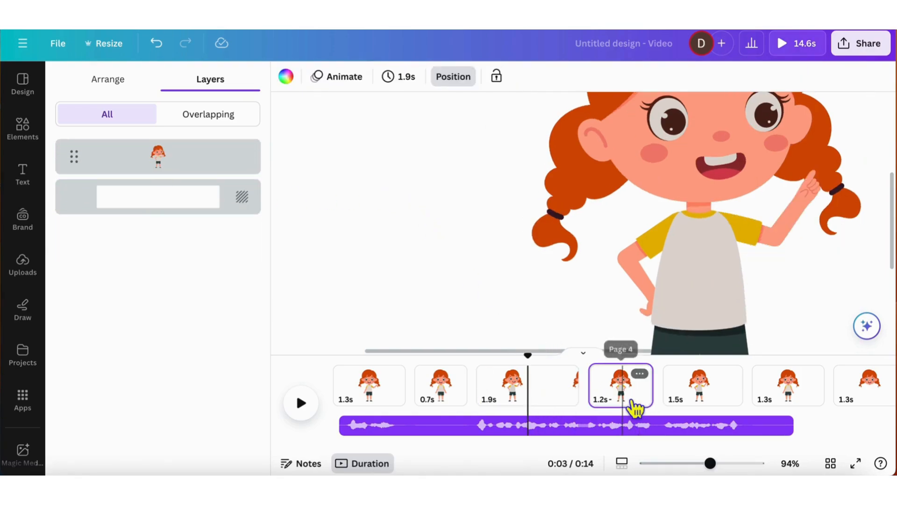
left_click(710, 179)
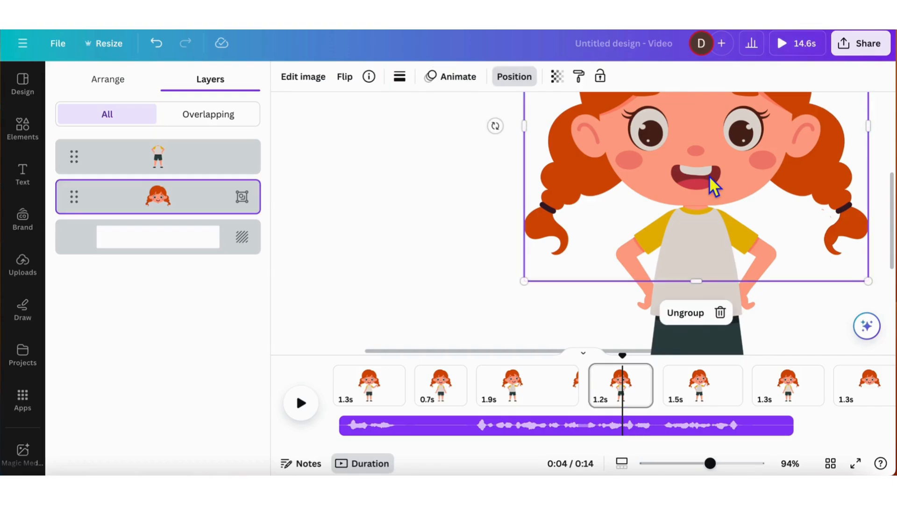
left_click_drag(713, 186, 714, 176)
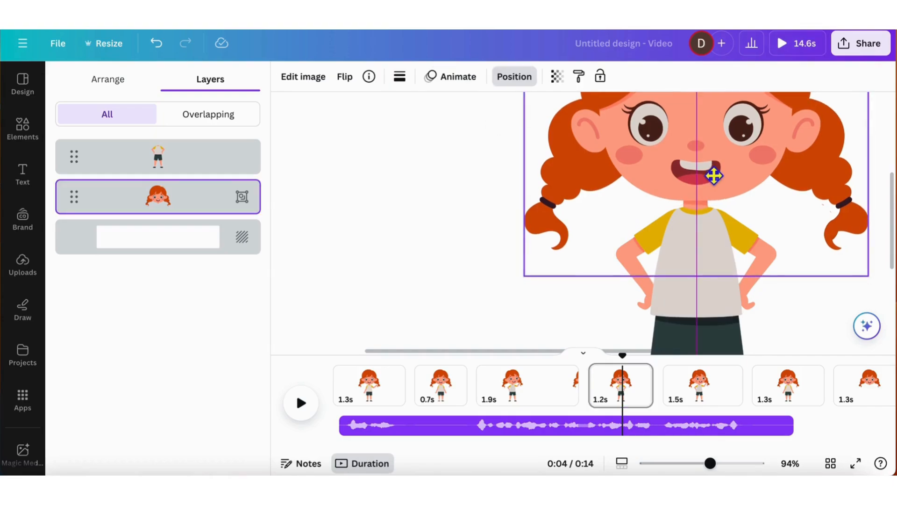
left_click(483, 274)
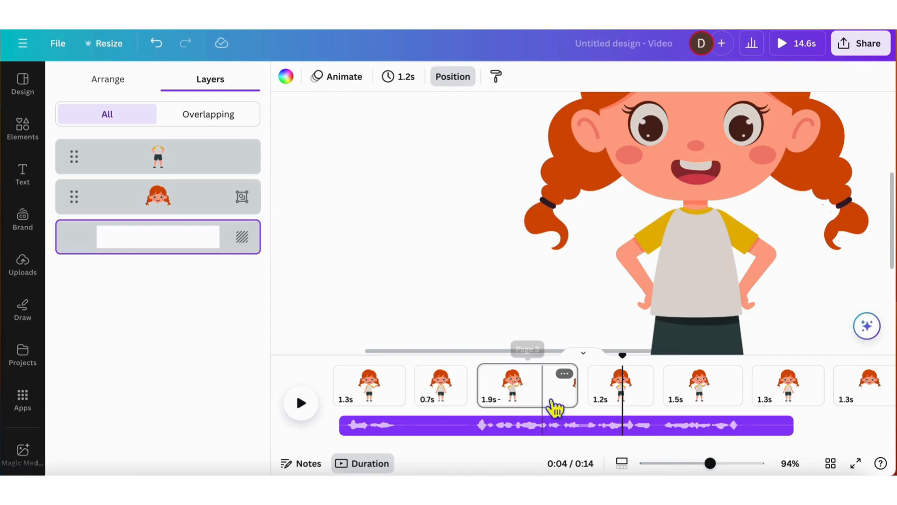
left_click(555, 409)
left_click(616, 395)
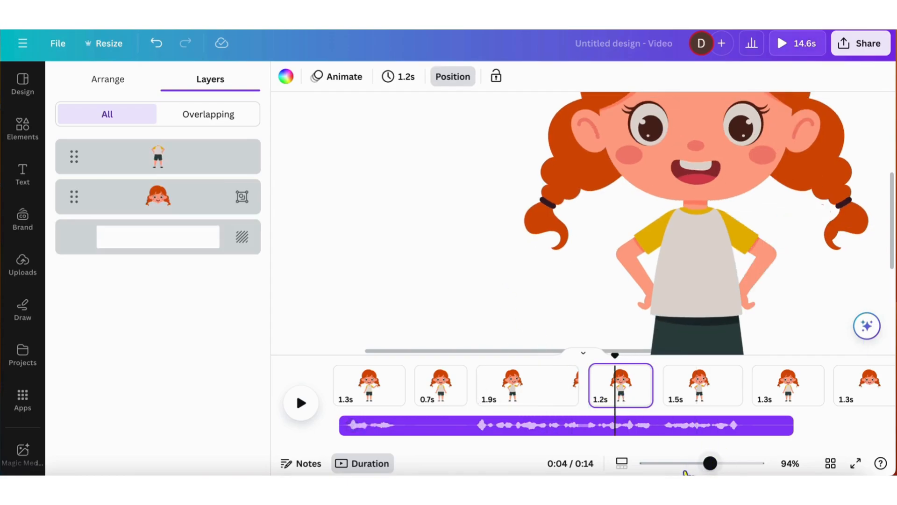
- Play the animation from page 3 to check the corrected hands-on-hips pose against the voice-over
left_click(683, 465)
left_click(552, 406)
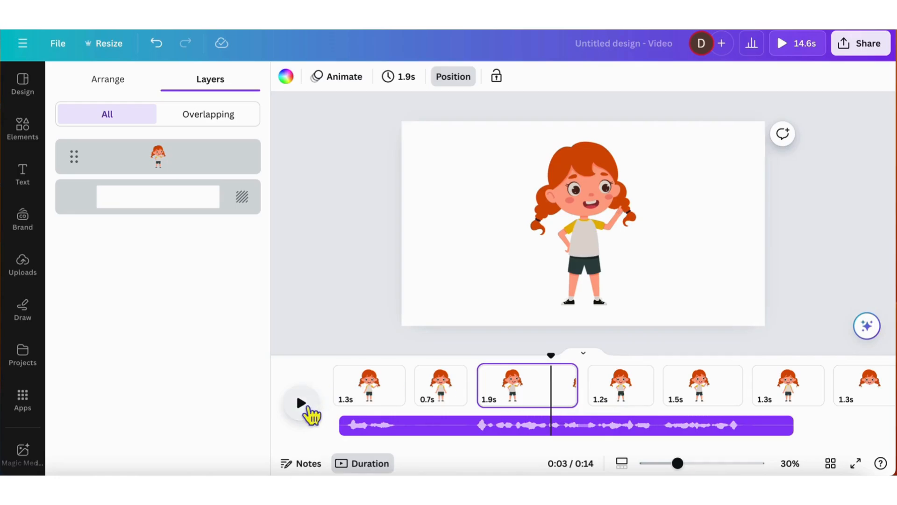
left_click(309, 407)
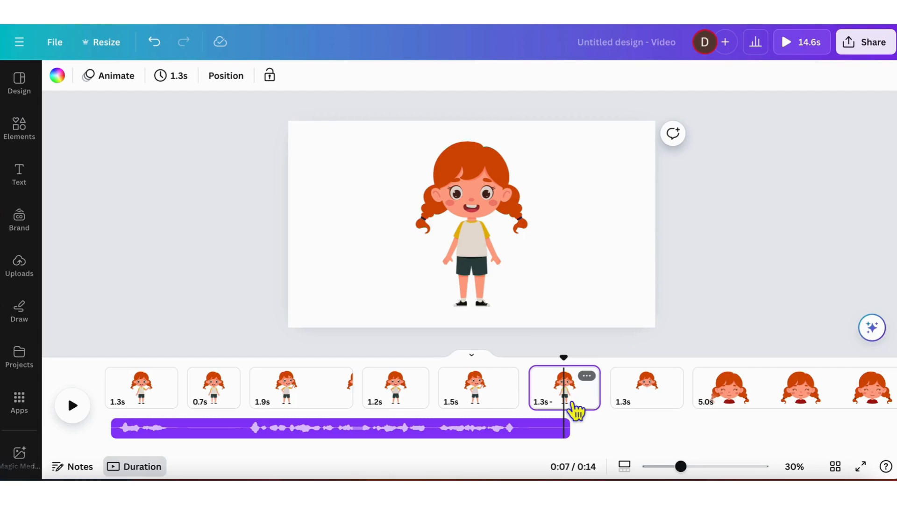
- Duplicate the closed-eyes head on page 8 and move the original beside the copy
left_click(787, 402)
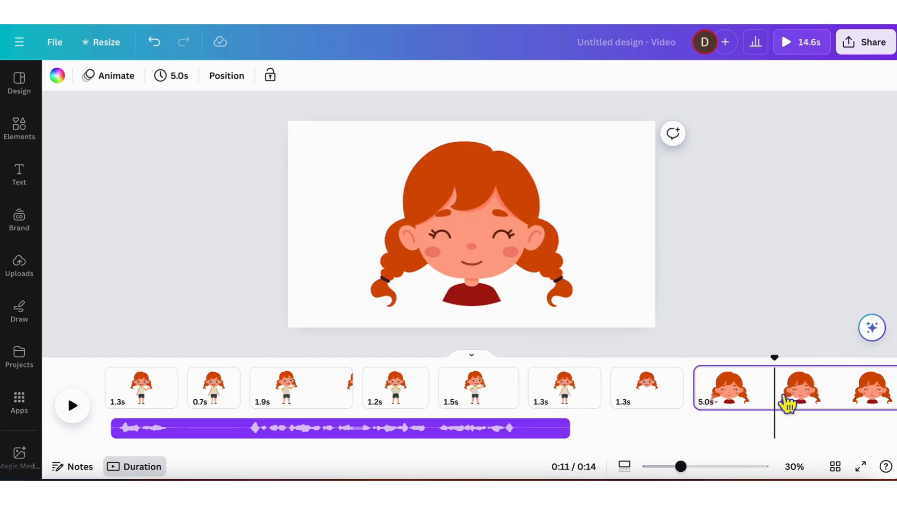
scroll(612, 394, "right", 5)
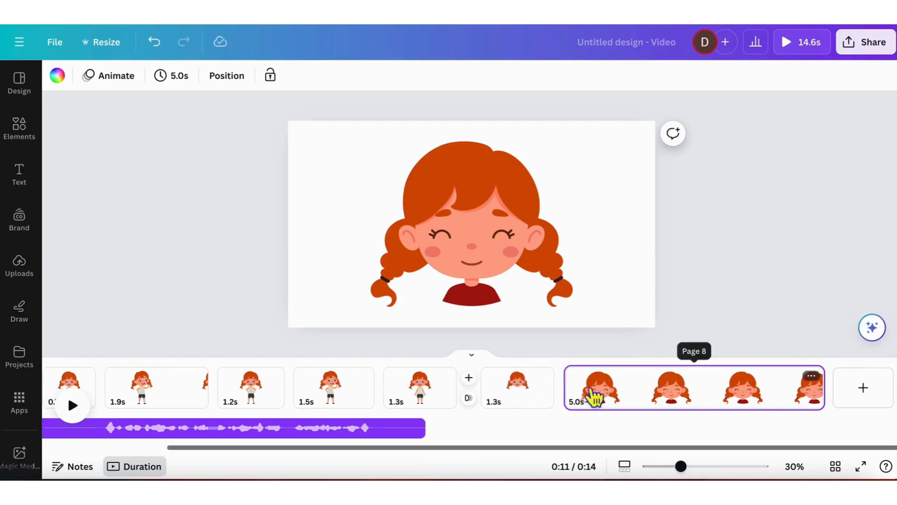
left_click(496, 252)
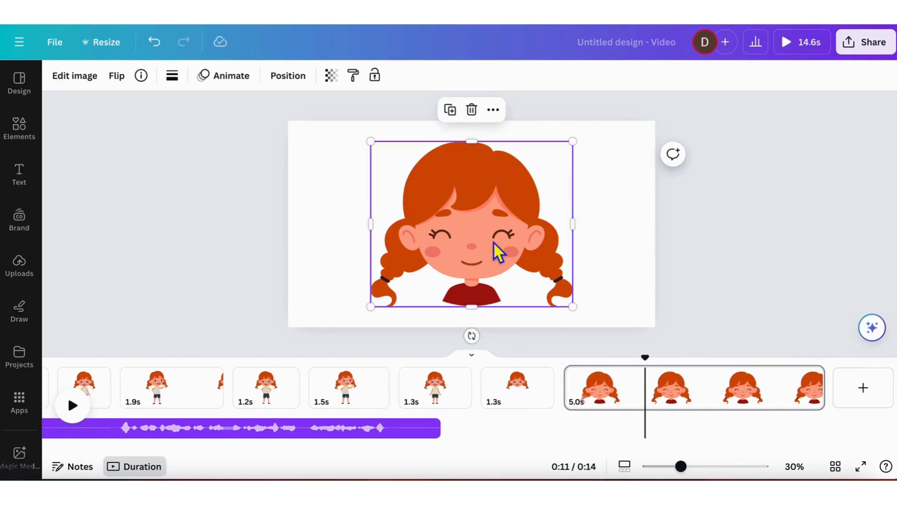
left_click(493, 110)
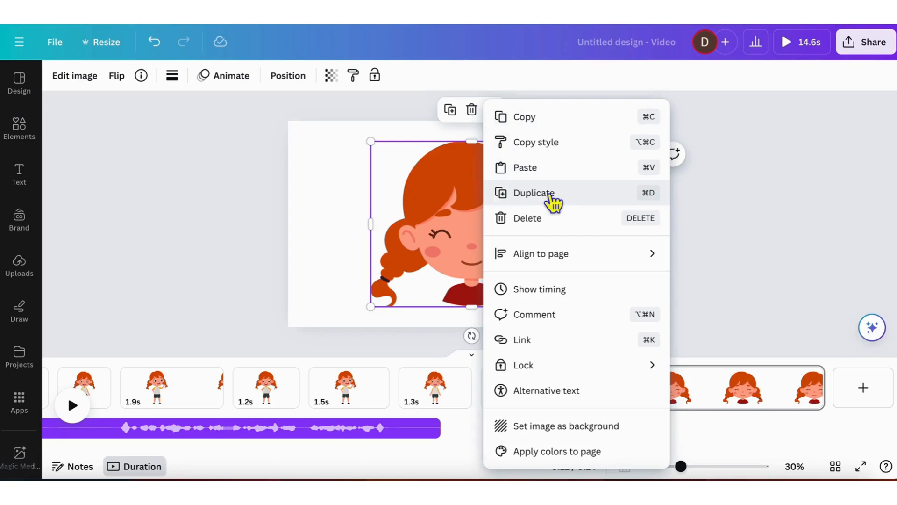
left_click(552, 199)
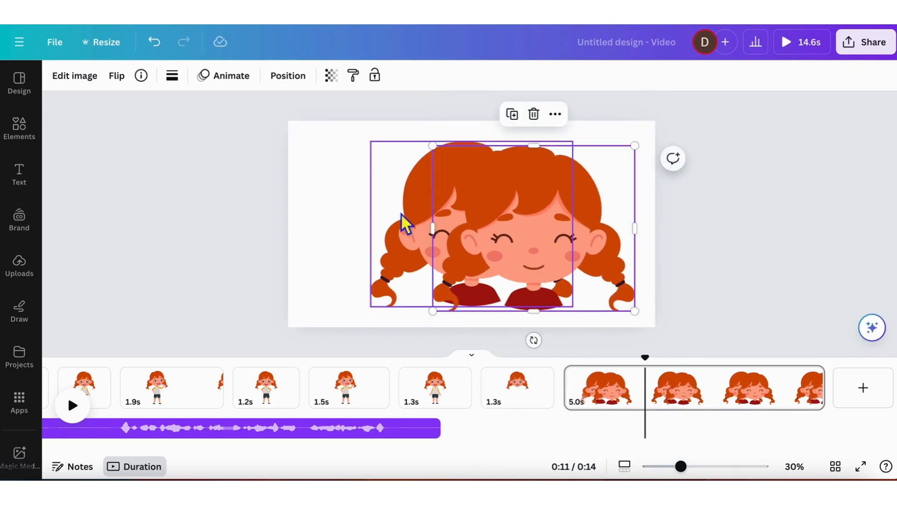
left_click_drag(403, 220, 322, 220)
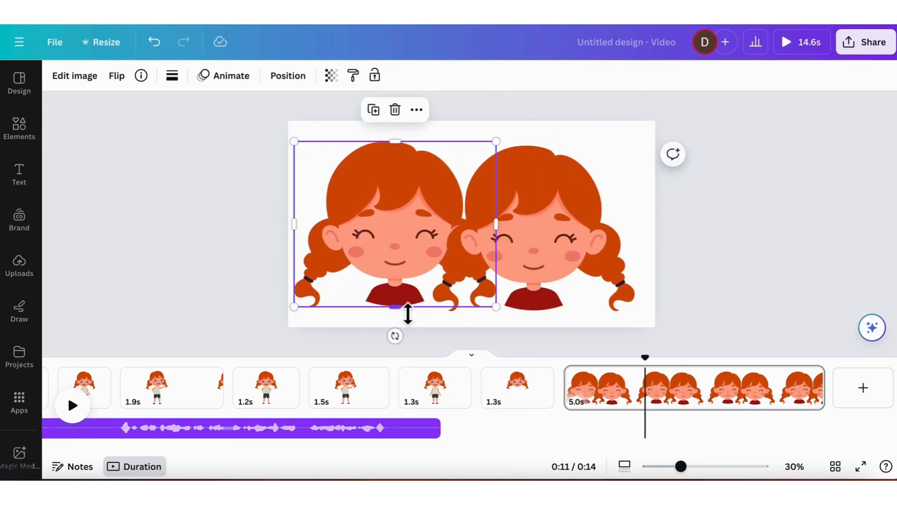
- Crop the original head on page 8 to a narrow strip containing only the closed eyes
left_click_drag(408, 312, 396, 251)
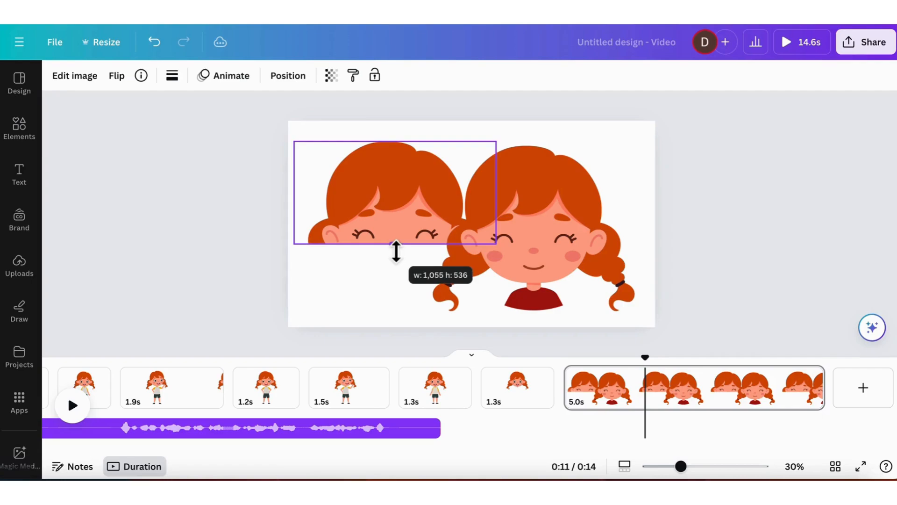
left_click_drag(401, 142, 396, 234)
left_click_drag(302, 243, 344, 243)
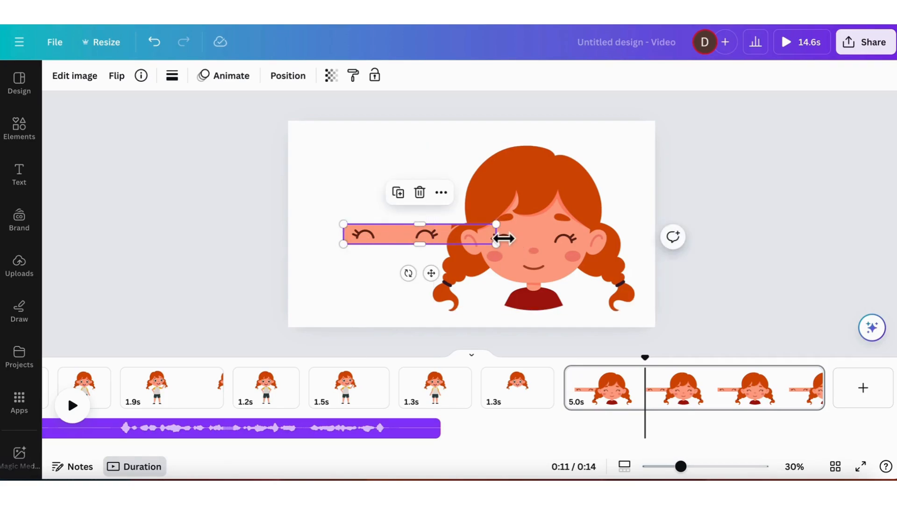
left_click_drag(498, 234, 441, 235)
- Crop the duplicated head on page 8 to a small strip containing only the smiling mouth
left_click(546, 233)
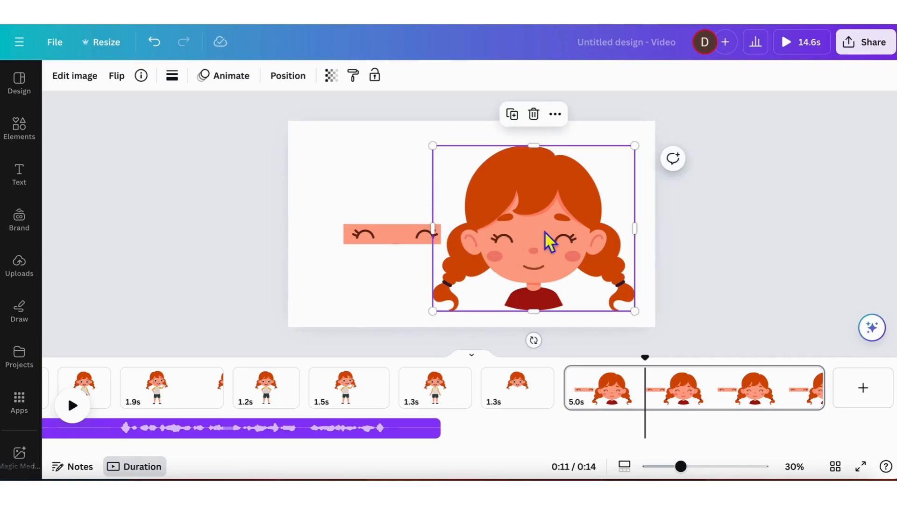
left_click_drag(546, 155, 545, 269)
left_click_drag(443, 289, 522, 291)
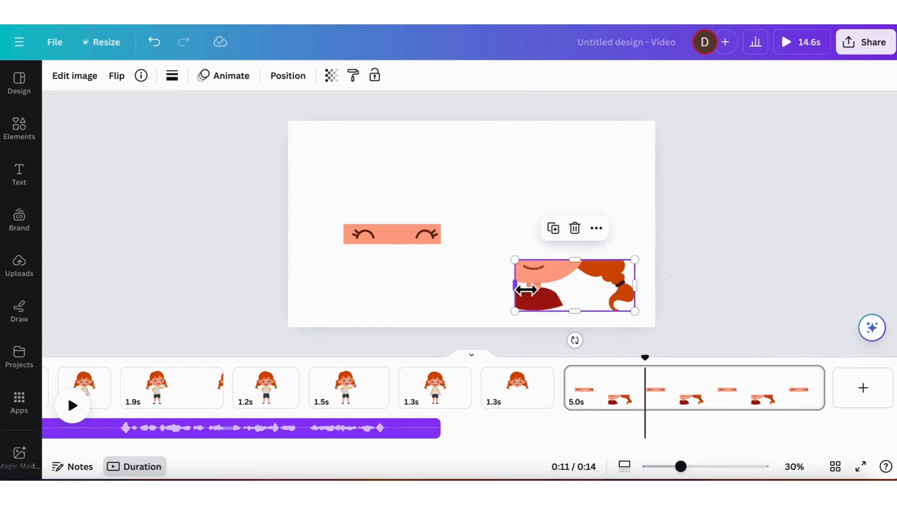
left_click_drag(581, 311, 582, 273)
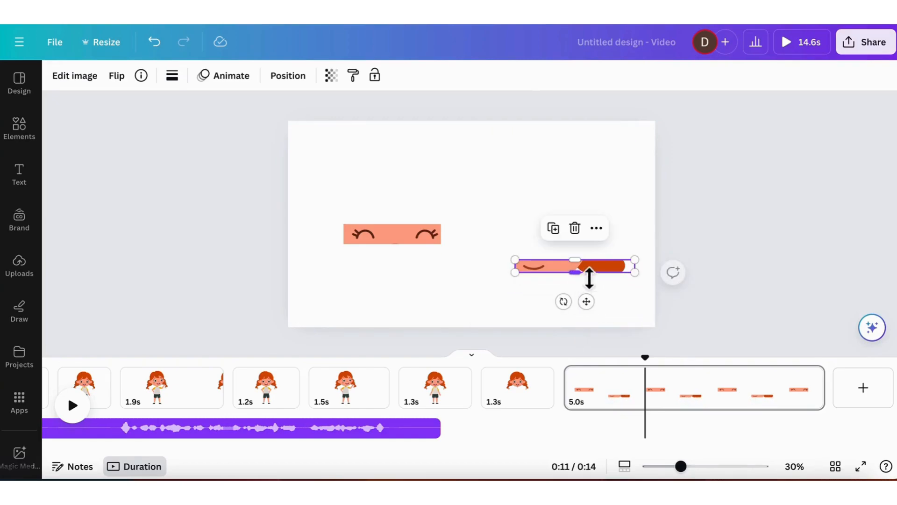
left_click_drag(643, 273, 569, 271)
left_click(407, 282)
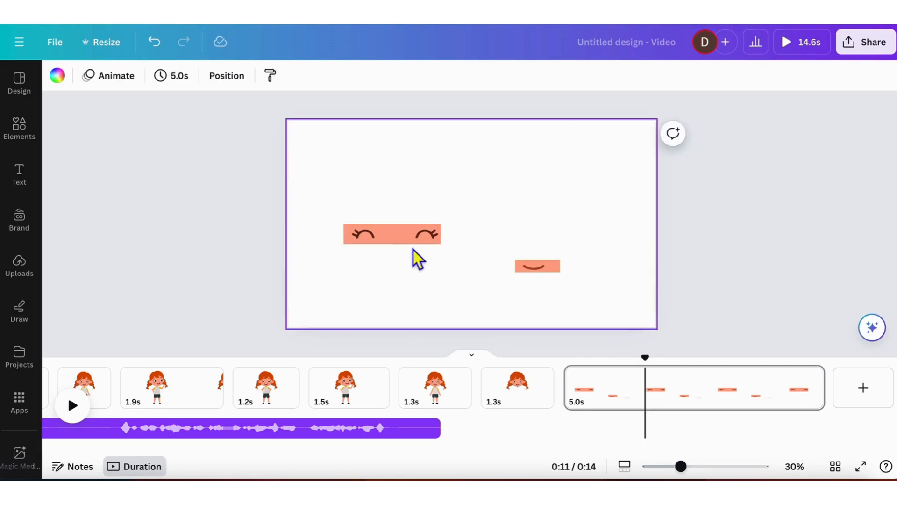
- Duplicate the closed-eyes strip on page 8 and place the copy above and to the right of the original
left_click(423, 243)
left_click(414, 193)
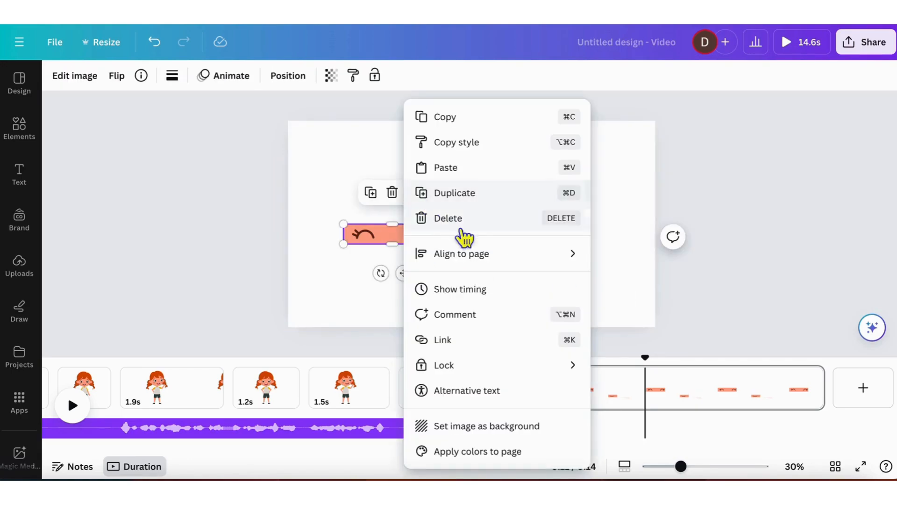
left_click(478, 194)
left_click_drag(411, 279, 485, 220)
- Duplicate the smiling-mouth strip on page 8 and move the copy above the original
left_click(545, 270)
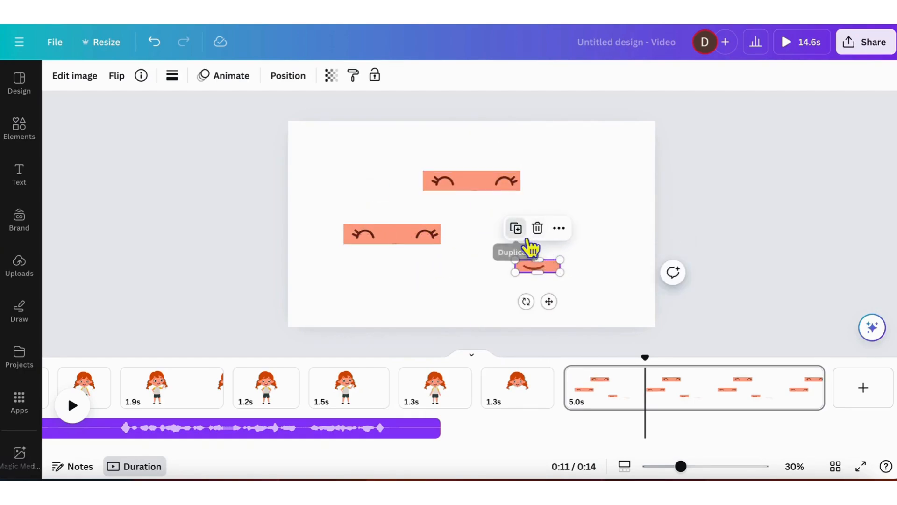
left_click_drag(533, 259, 537, 263)
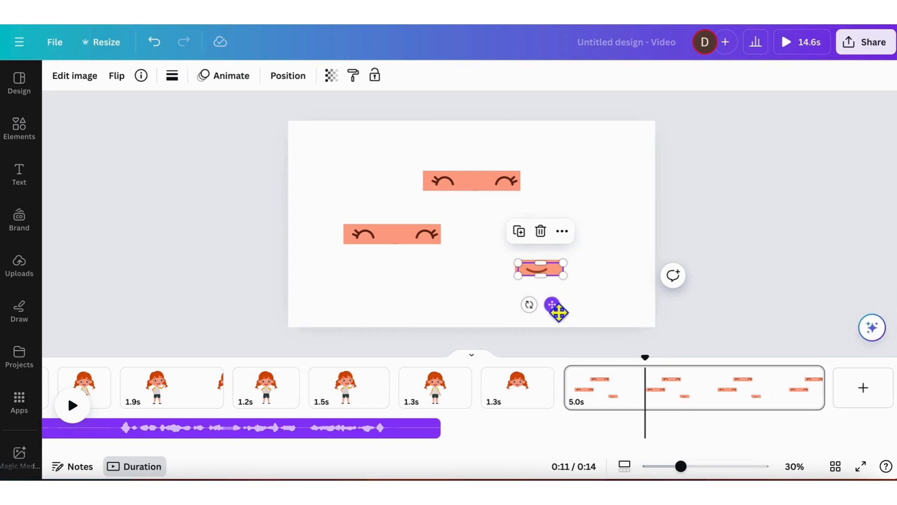
left_click_drag(557, 310, 597, 237)
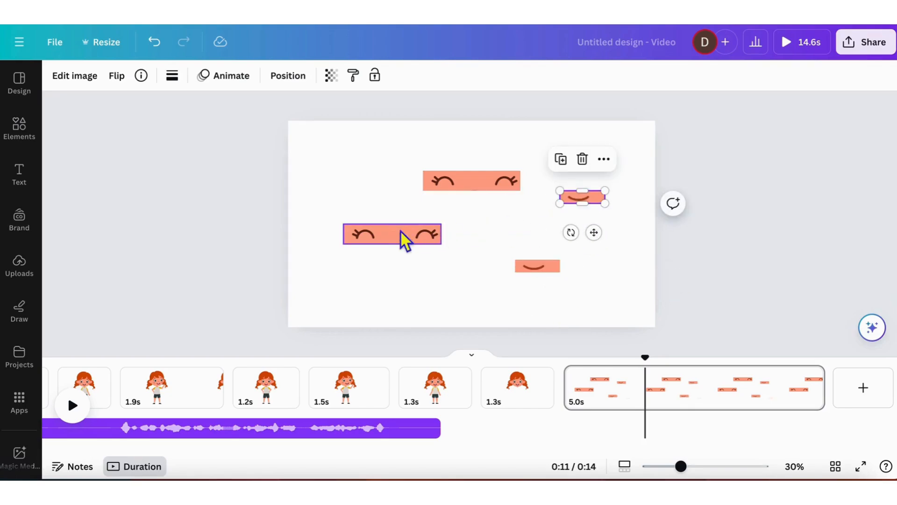
- Copy the original closed-eyes strip from page 8 onto page 2
left_click(391, 244)
scroll(350, 428, "left", 3)
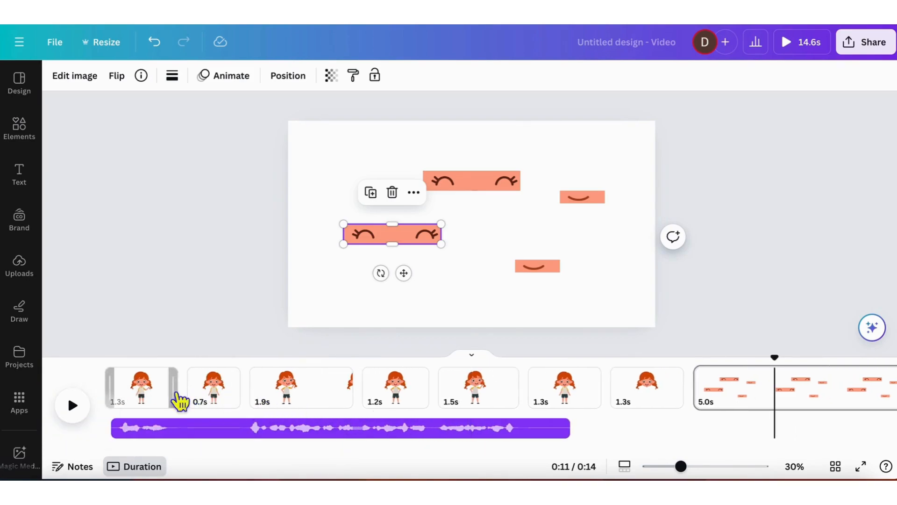
left_click(223, 402)
key("ctrl+v")
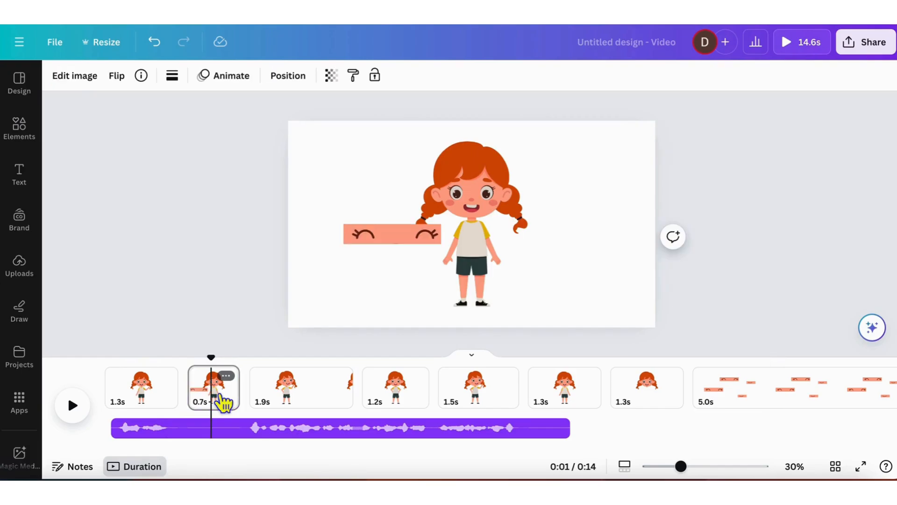
- Shrink the closed-eyes strip on page 2 and fit it over the girl's open eyes, centred on the face
left_click(707, 466)
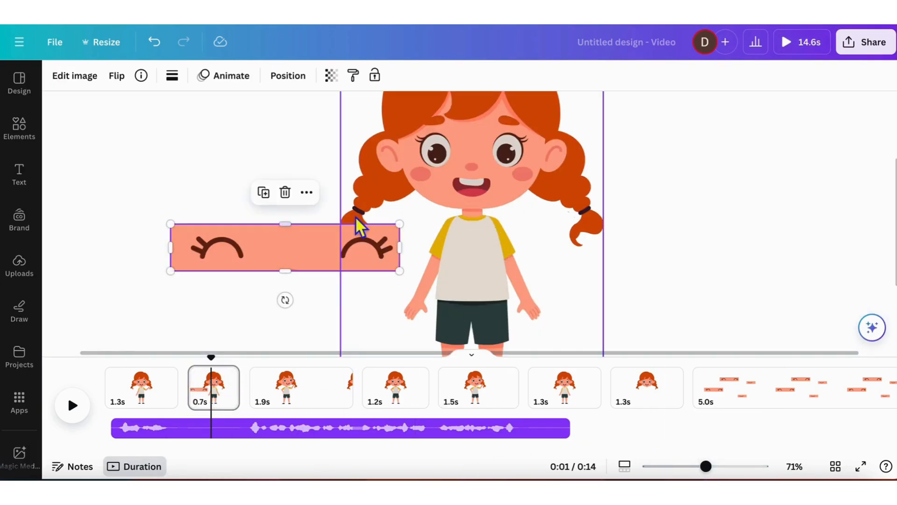
left_click_drag(316, 237, 296, 236)
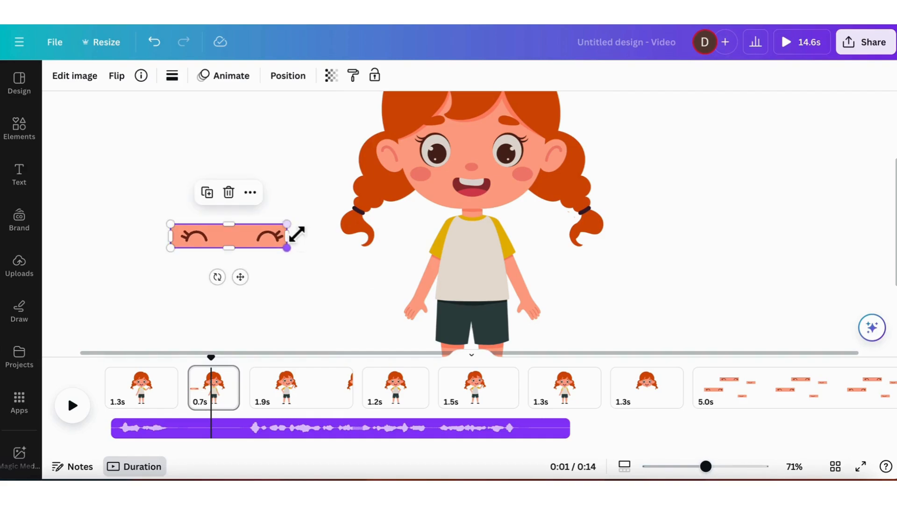
left_click_drag(245, 278, 489, 190)
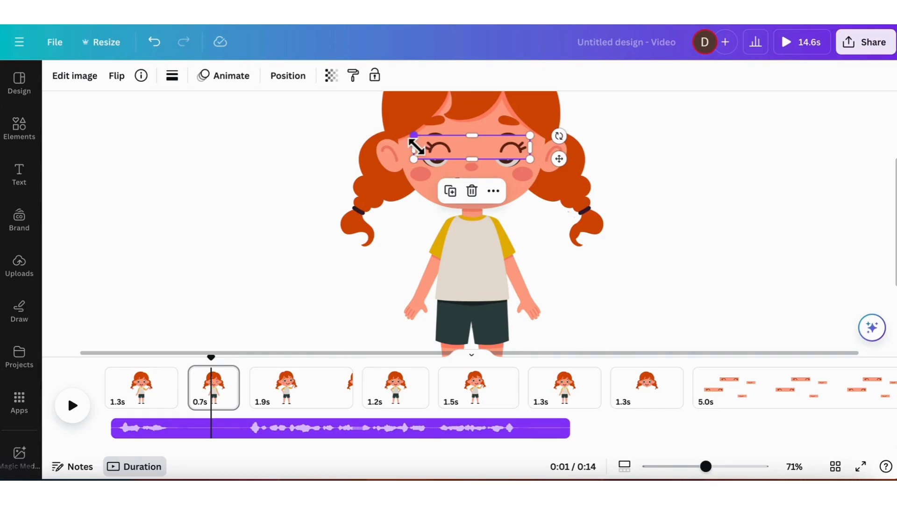
left_click_drag(416, 147, 401, 145)
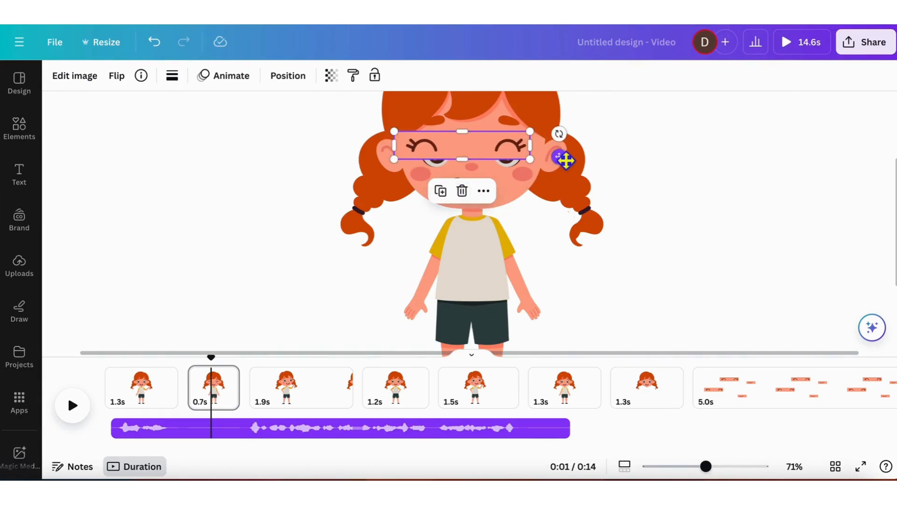
mouse_move(567, 163)
left_mouse_down()
mouse_move(575, 166)
mouse_move(531, 166)
mouse_move(569, 168)
left_mouse_up()
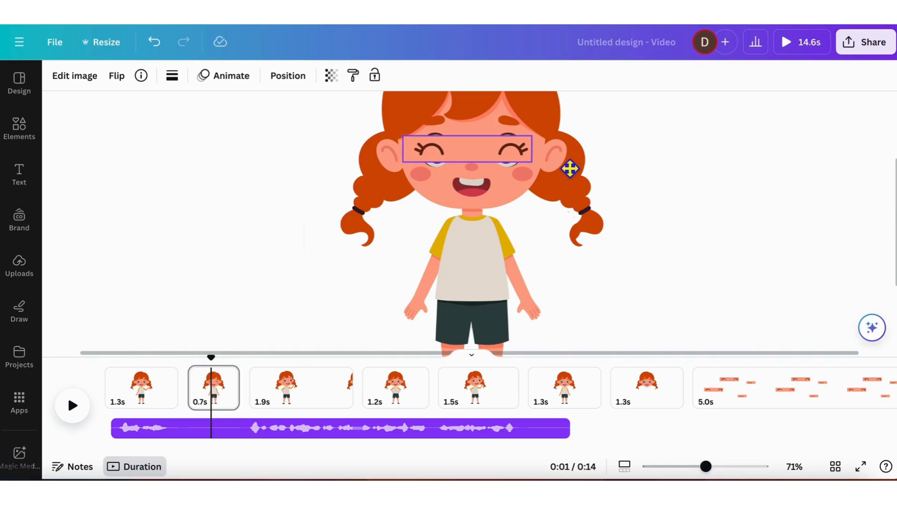
mouse_move(570, 168)
left_mouse_down()
mouse_move(570, 192)
mouse_move(567, 167)
left_mouse_up()
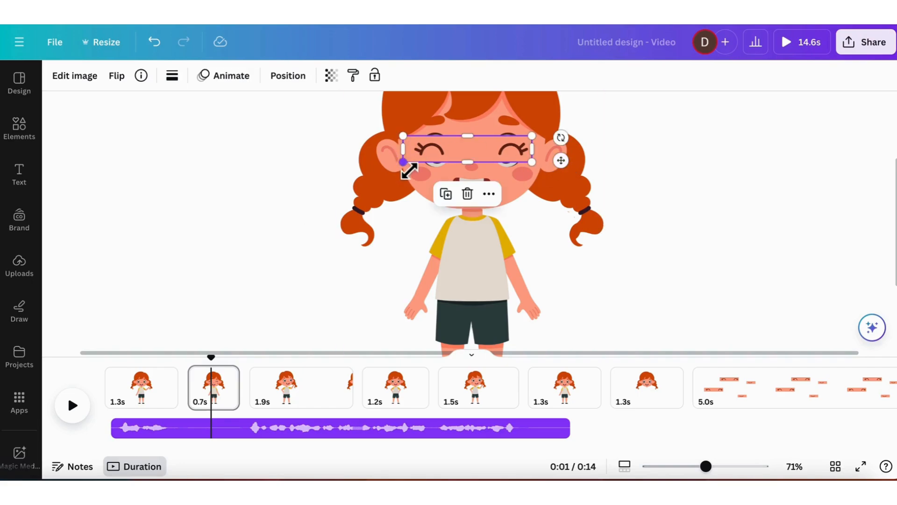
left_click_drag(407, 169, 412, 169)
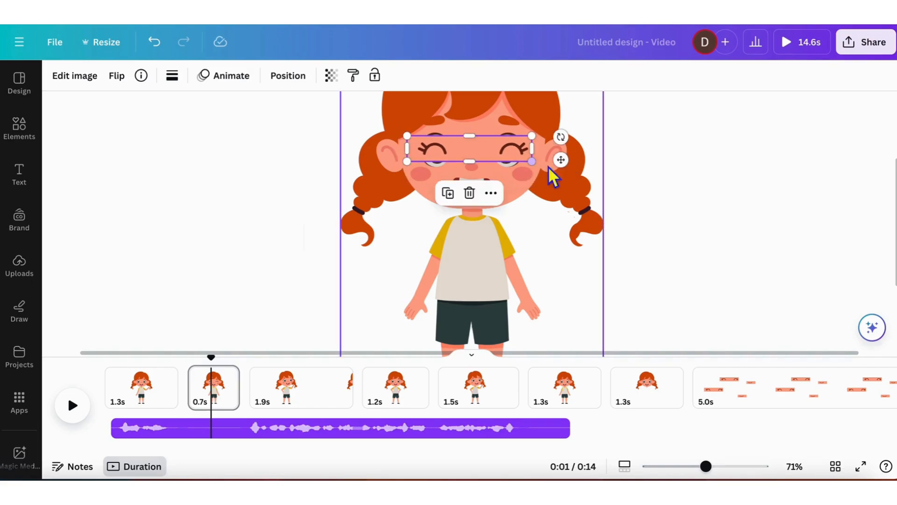
left_click_drag(571, 170, 569, 172)
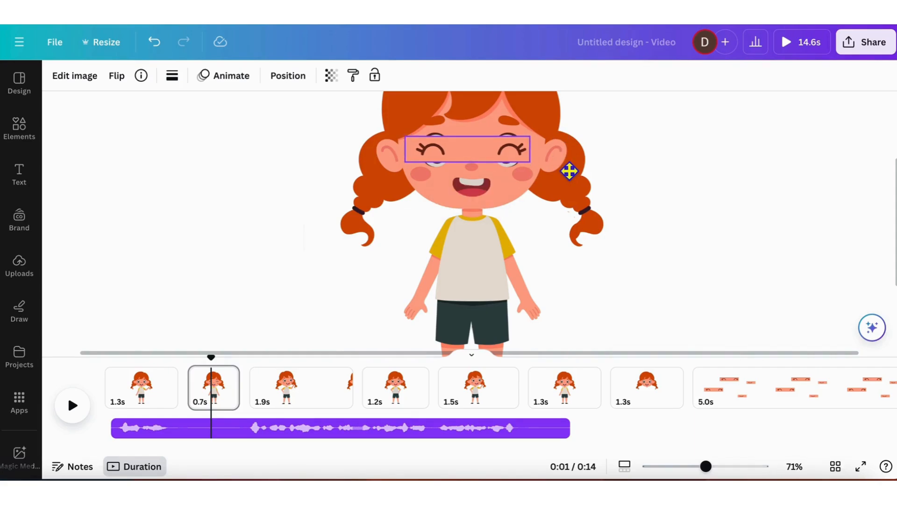
left_click_drag(569, 171, 569, 171)
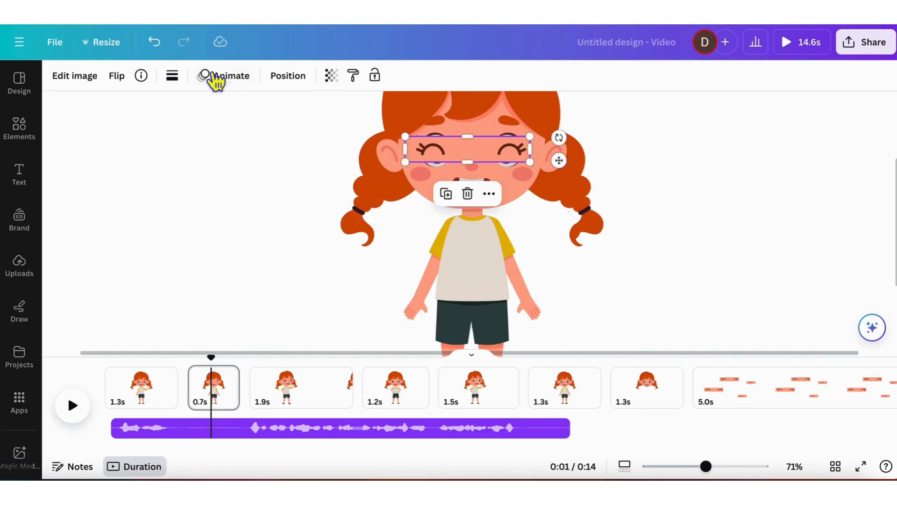
- Add a rounded square shape to page 2
left_click(33, 136)
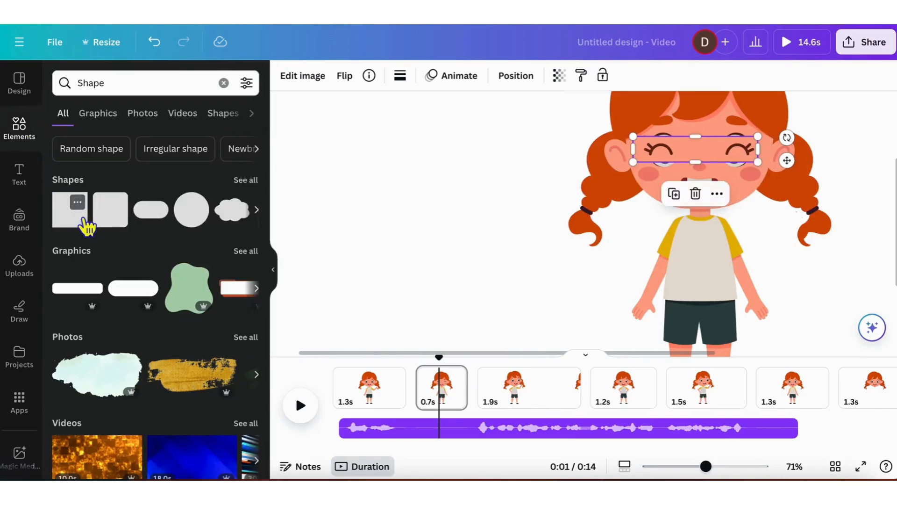
left_click(116, 216)
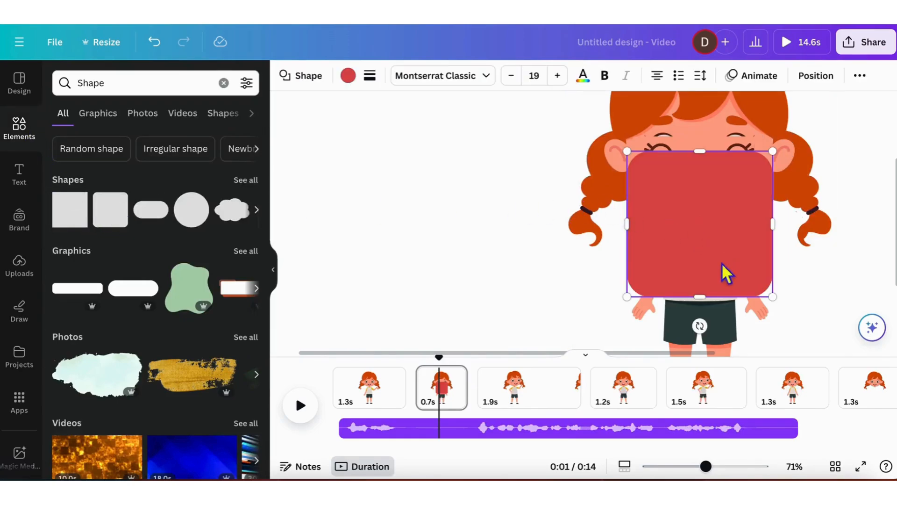
left_click(275, 270)
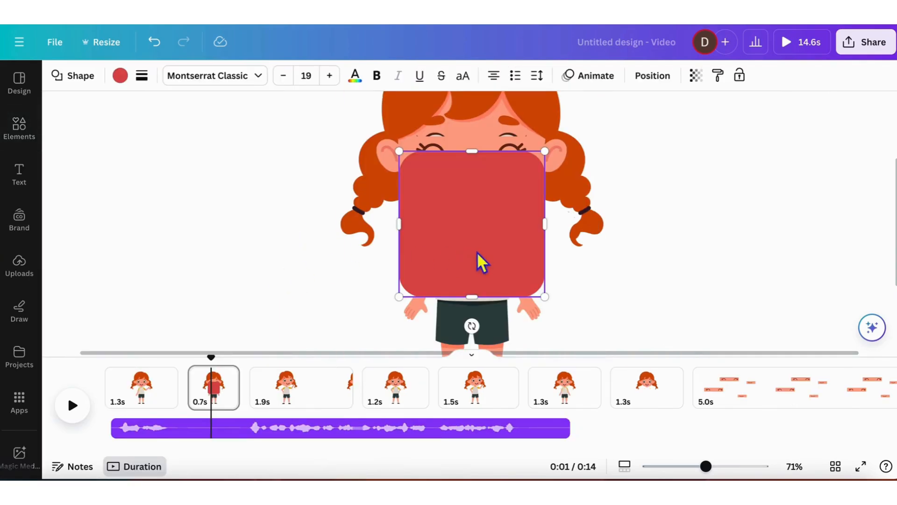
- Fill the rounded square with the skin colour #FFA58A sampled from the girl's face
left_click(121, 77)
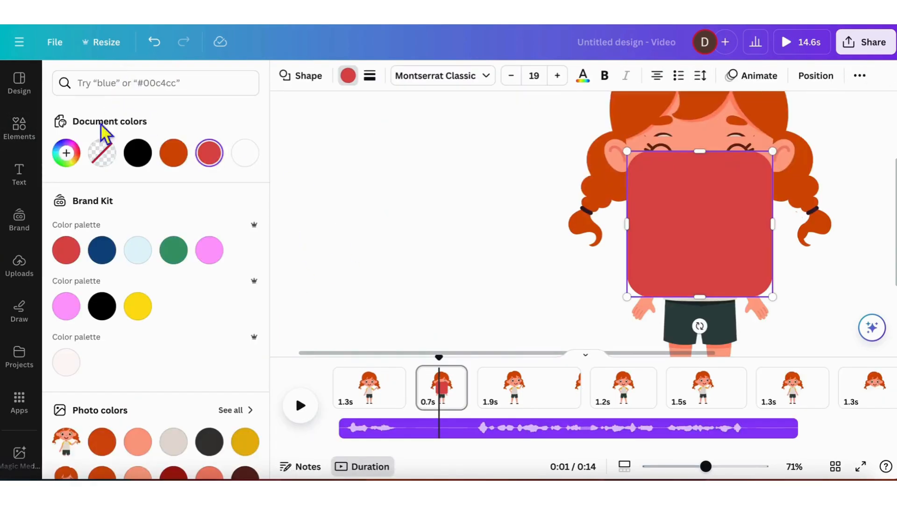
left_click(74, 158)
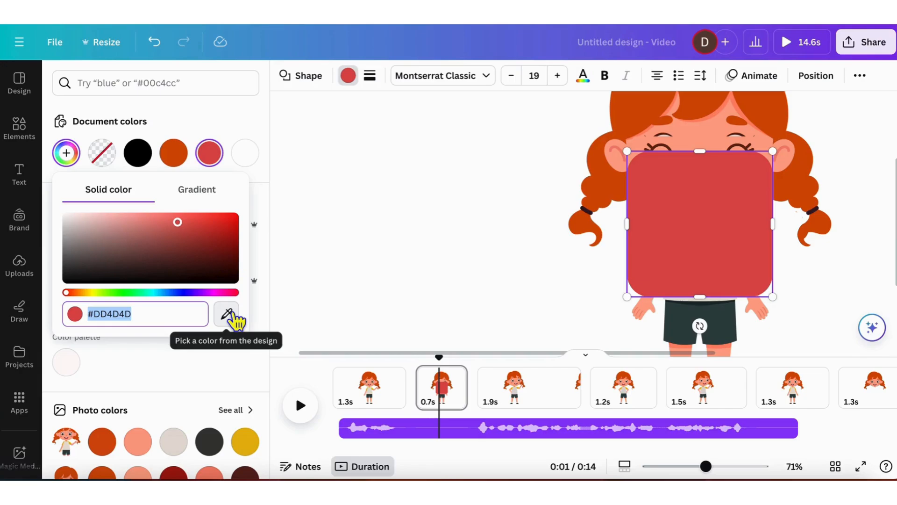
left_click(227, 314)
left_click(701, 140)
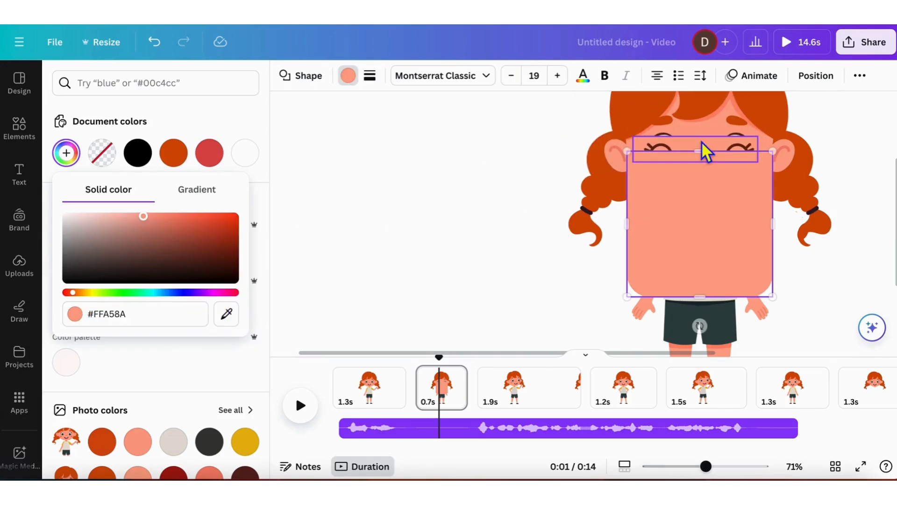
left_click(481, 231)
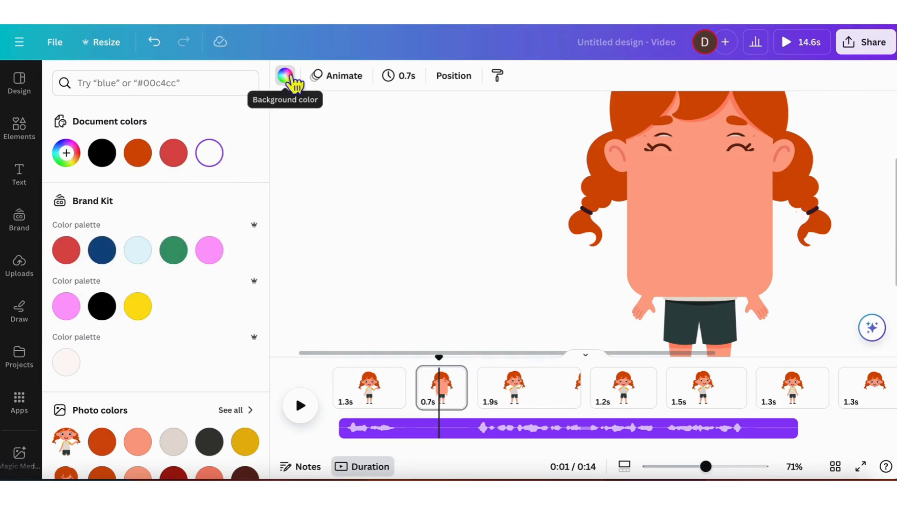
left_click(293, 79)
- Resize and place the skin-coloured shape as a small patch that fully covers the eye on the left of the face
left_click(482, 287)
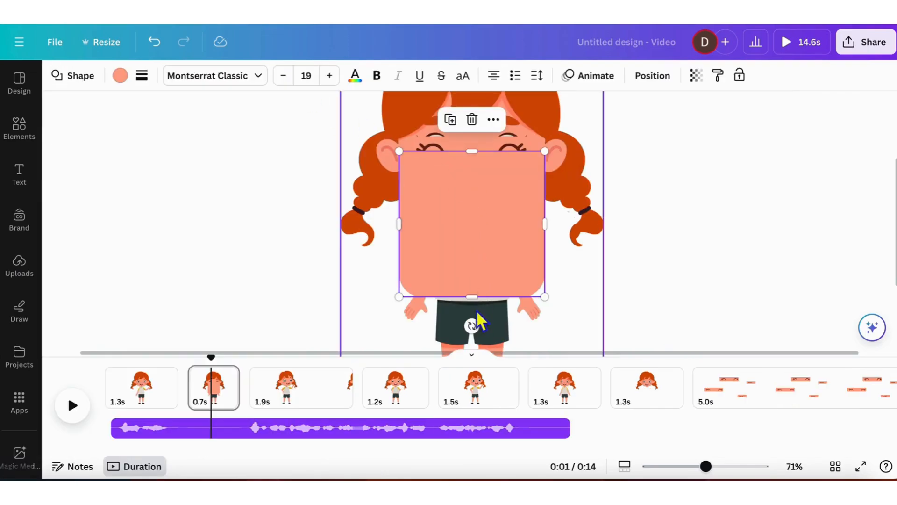
left_click_drag(473, 298, 492, 207)
left_click_drag(400, 159, 418, 154)
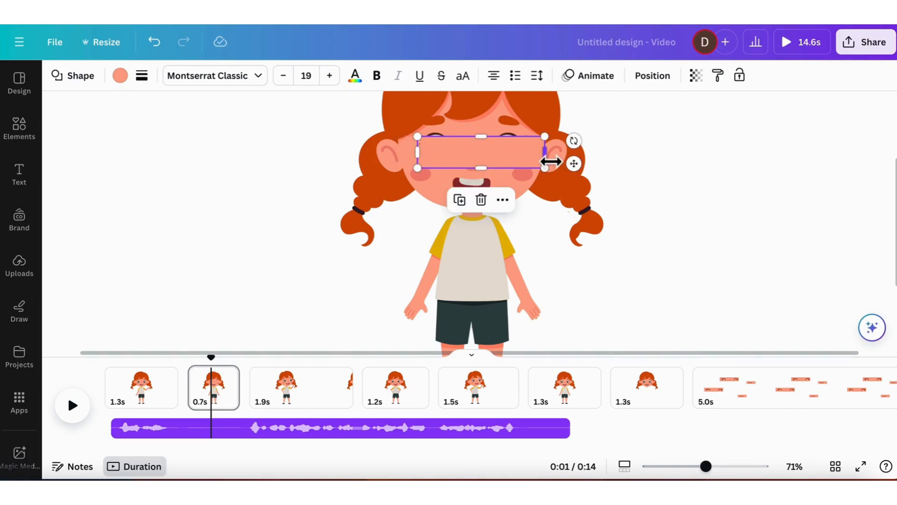
left_click_drag(542, 157, 443, 139)
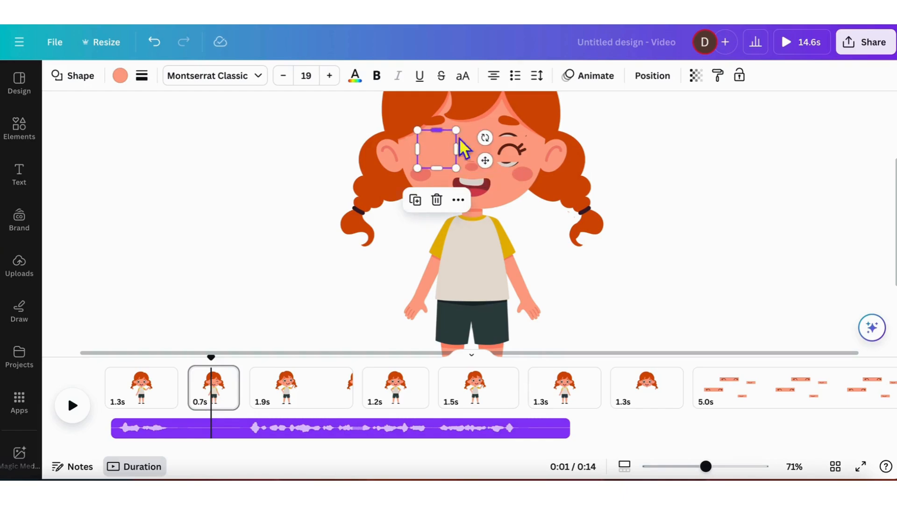
left_click(314, 174)
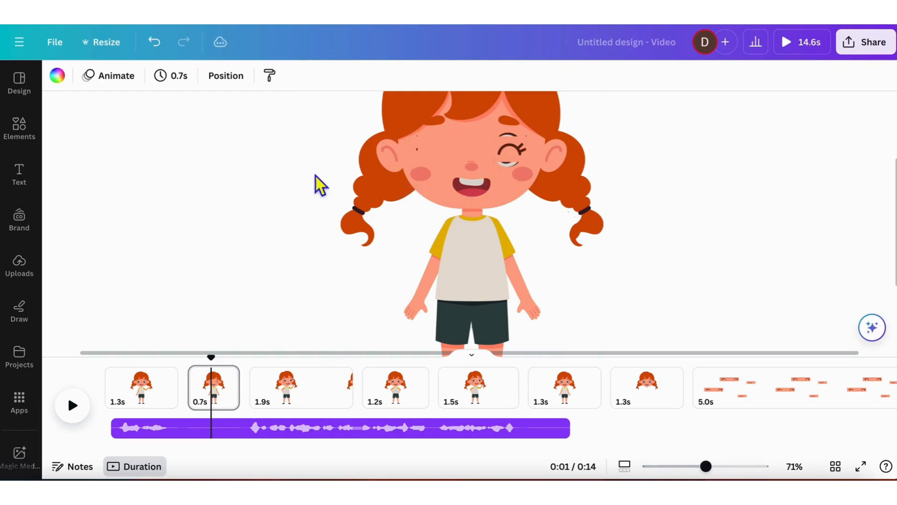
left_click(438, 152)
left_click_drag(425, 151, 419, 151)
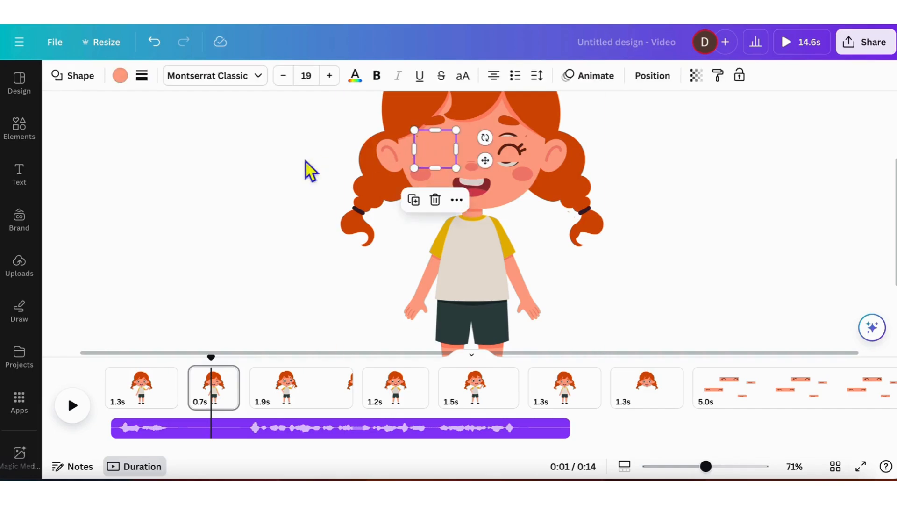
left_click(285, 171)
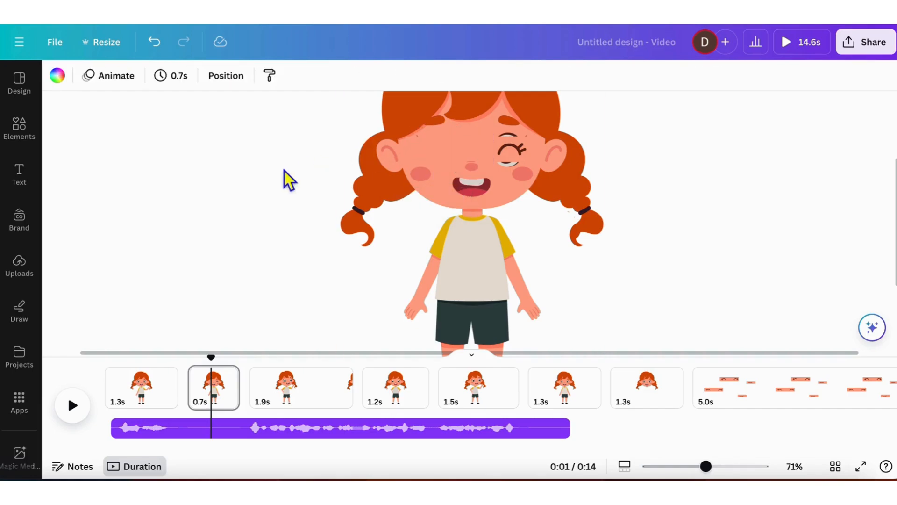
- Duplicate the skin-coloured patch and place the copy over the eye on the right of the face
left_click(444, 152)
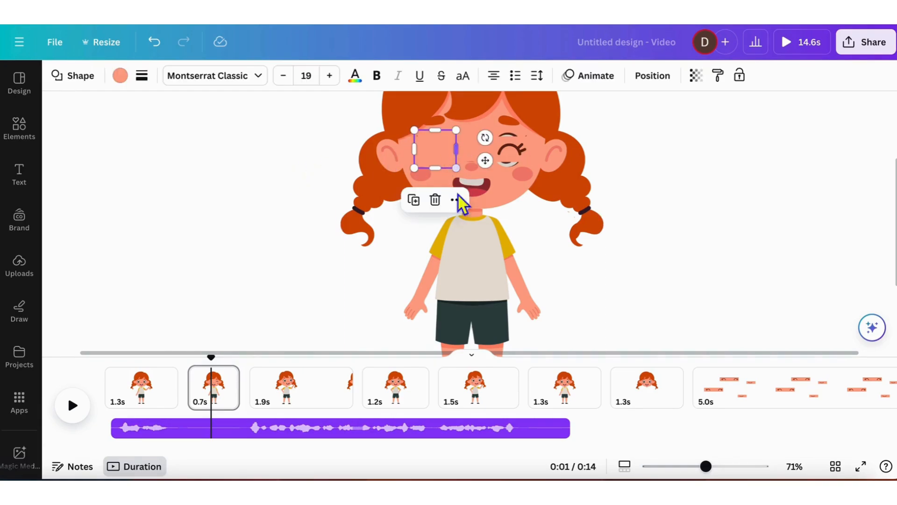
left_click(423, 208)
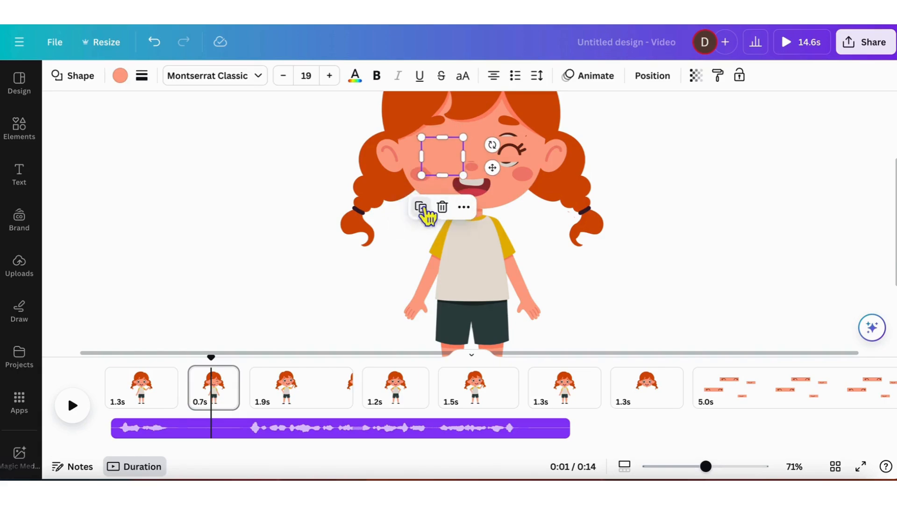
left_click_drag(501, 179, 565, 171)
left_click(633, 176)
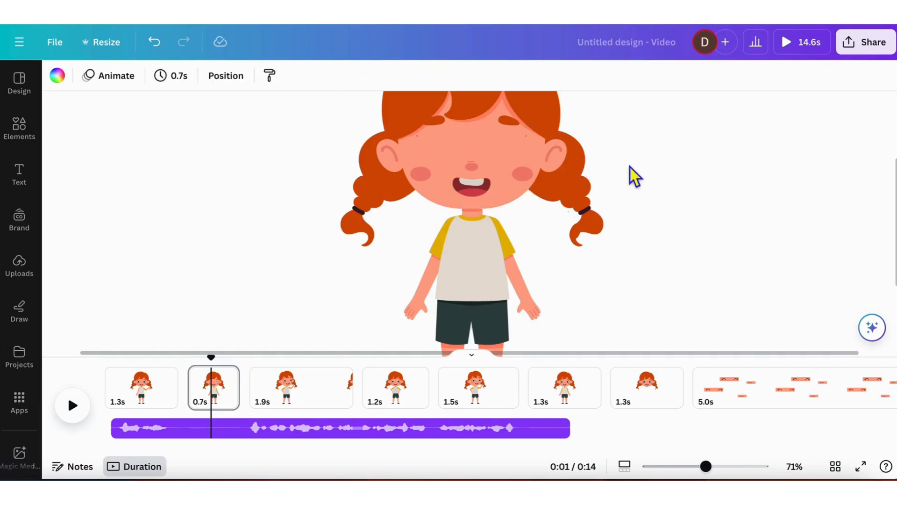
- Move the closed-eyes strip to the front of the layer order, above both skin-coloured patches
left_click(229, 77)
left_click(181, 248)
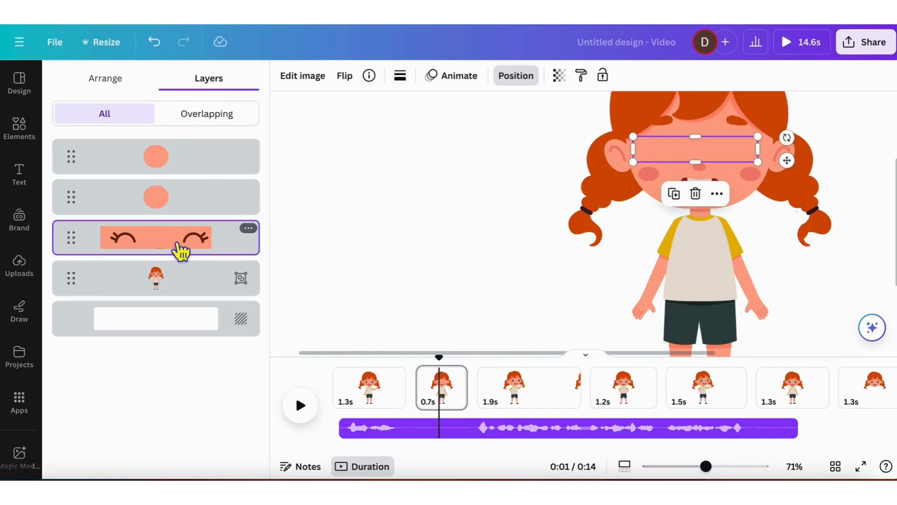
left_click_drag(180, 249, 178, 159)
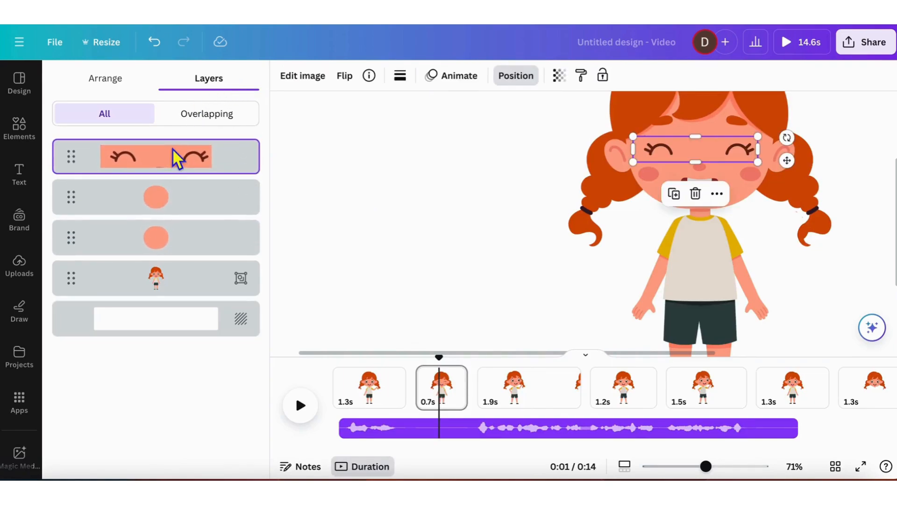
left_click(419, 204)
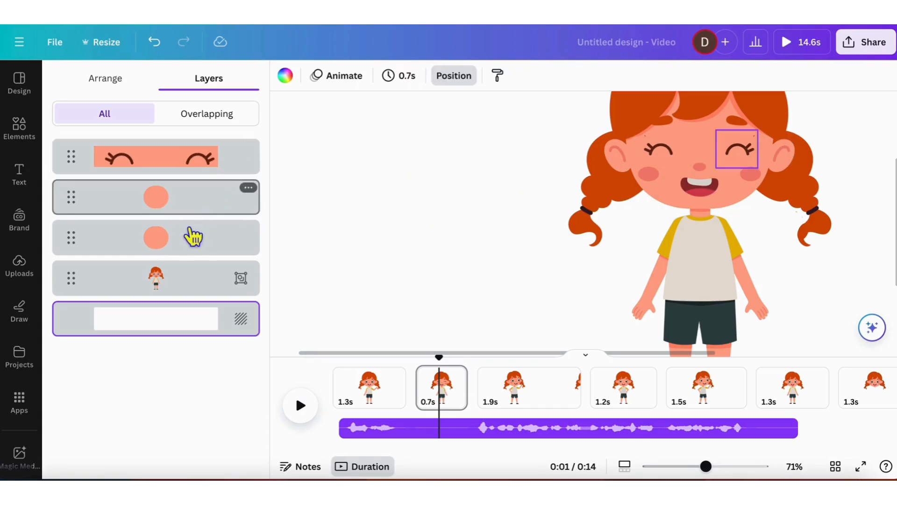
- Group the closed-eyes strip with both skin-coloured patches so they form one blink overlay
left_click(191, 243)
left_click(194, 217, "shift")
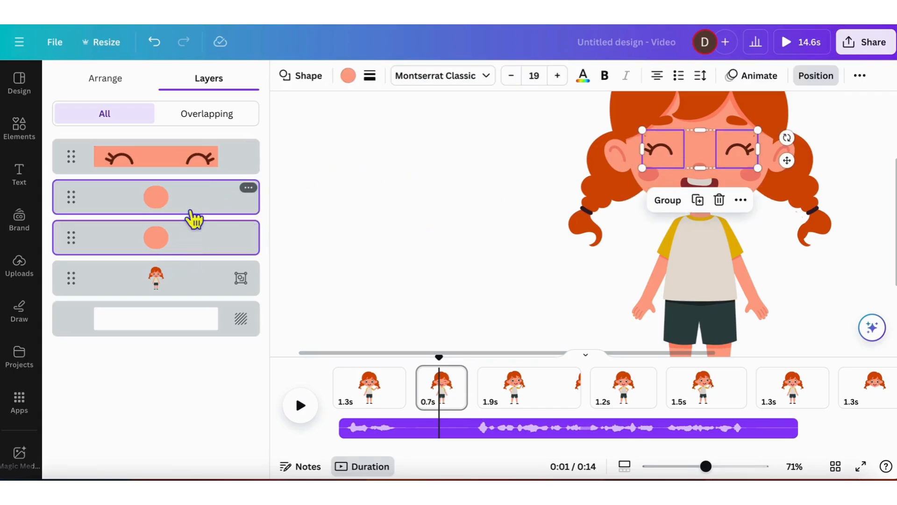
left_click(199, 165, "shift")
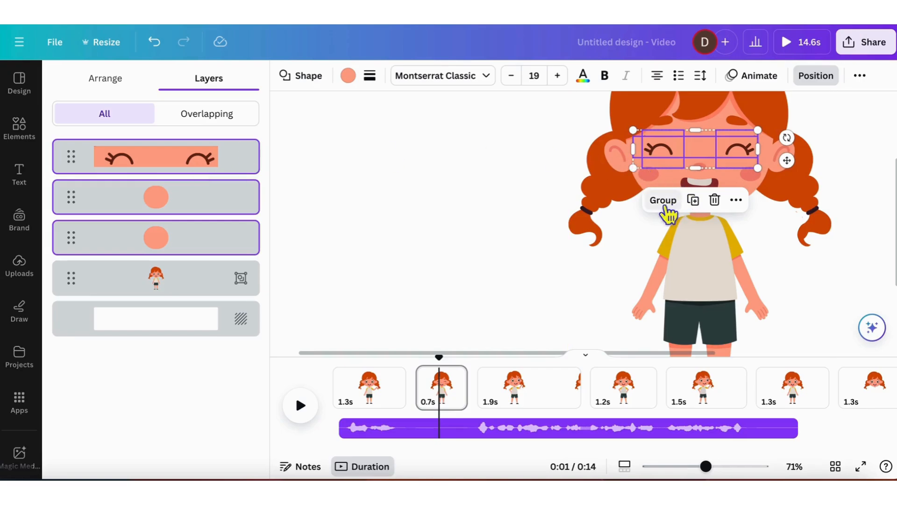
left_click(668, 201)
left_click(463, 216)
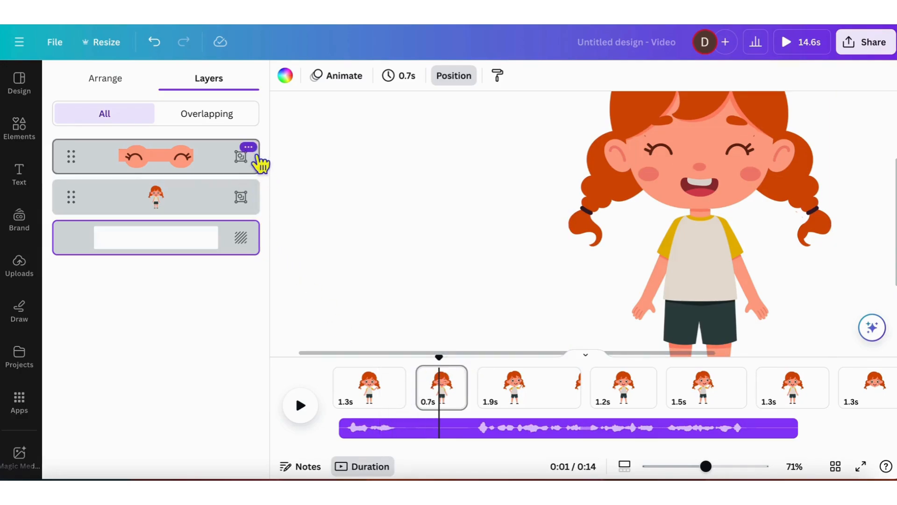
- Show the timing of the closed-eyes group and trim it to a brief blink in the middle of the second page
right_click(257, 159)
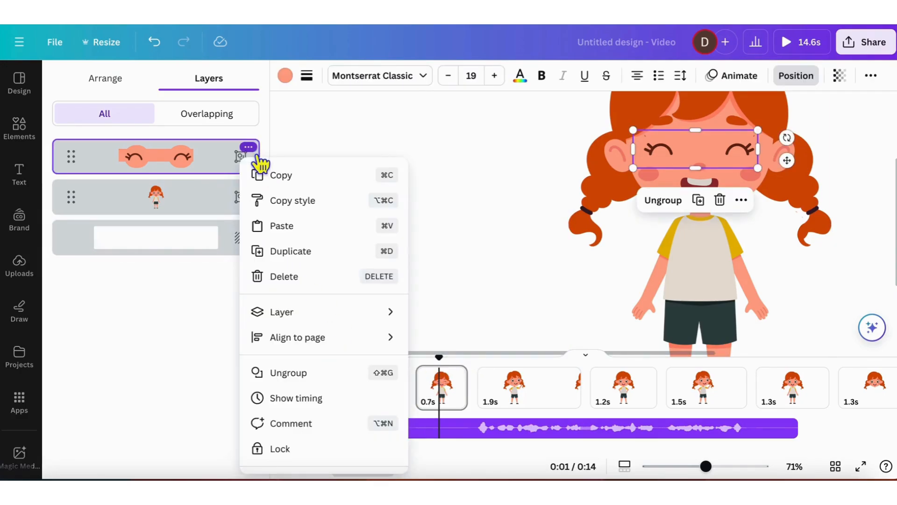
left_click(323, 399)
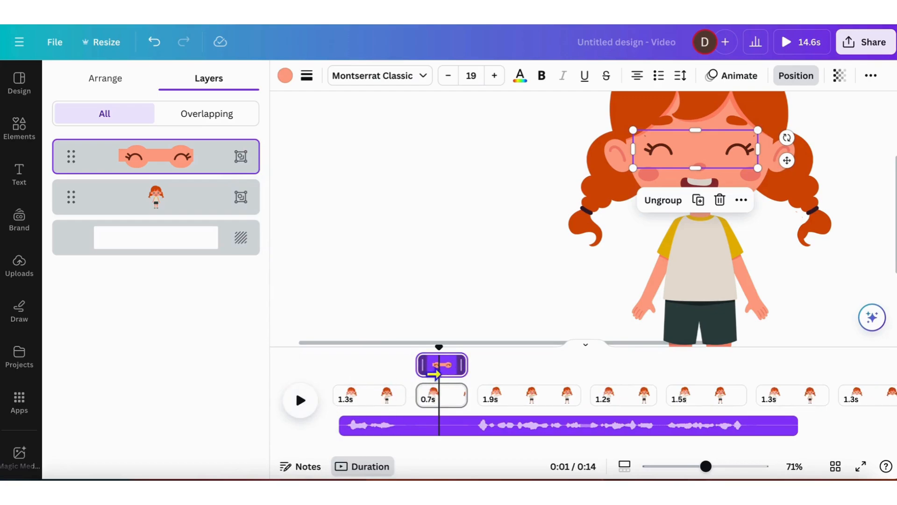
mouse_move(444, 372)
left_mouse_down()
mouse_move(461, 370)
mouse_move(452, 370)
left_mouse_up()
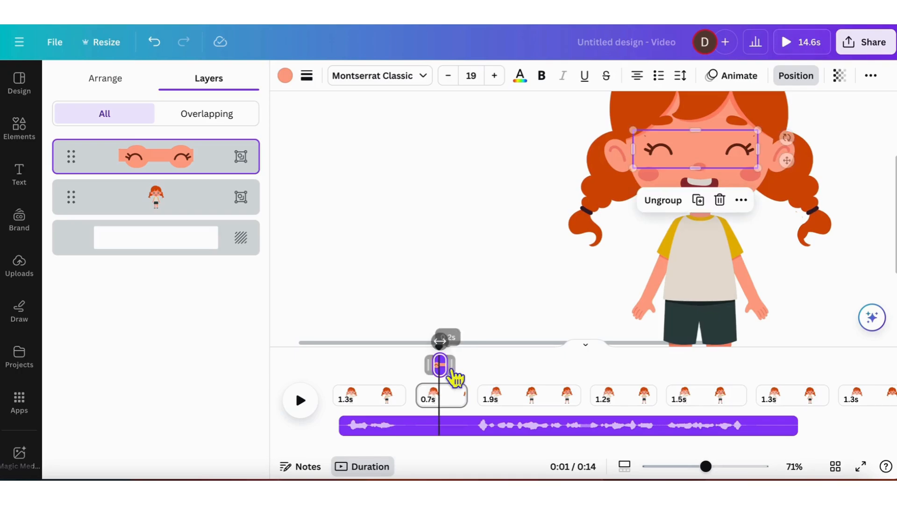
- Play the video from the first page to check the blink on the second page
left_click(393, 395)
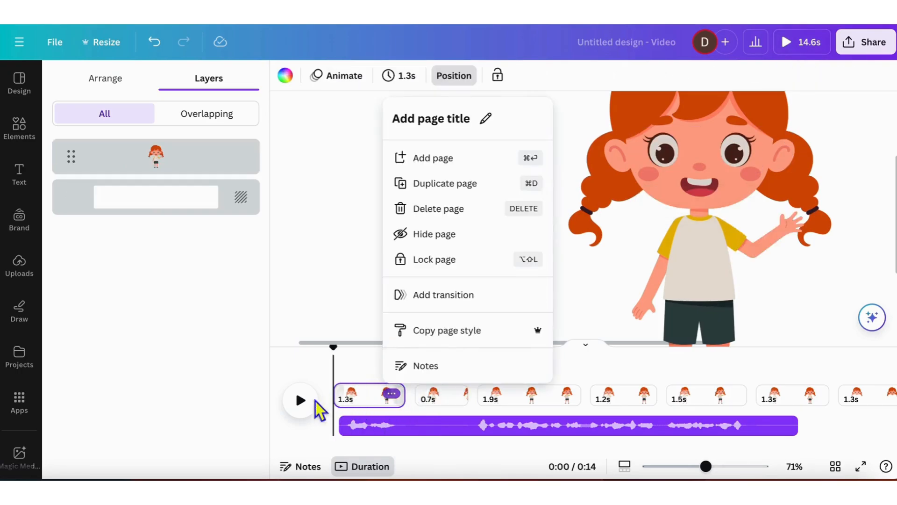
left_click(301, 401)
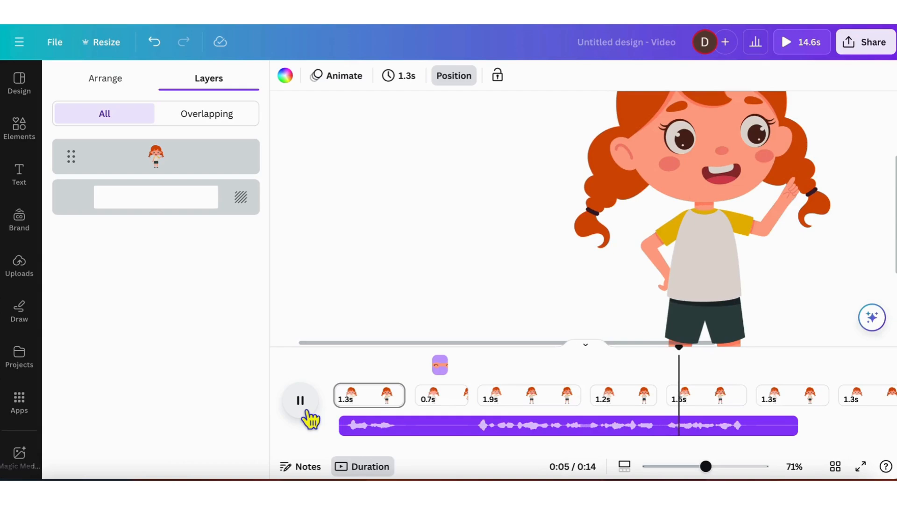
left_click(301, 402)
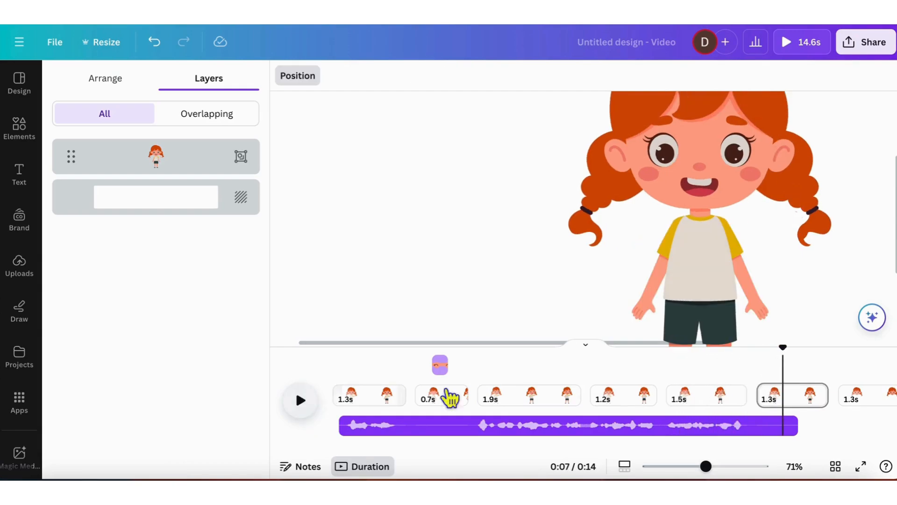
- Copy the closed-eyes group from the second page and paste it onto the fourth page, the hands-on-hips pose
left_click(617, 401)
scroll(619, 406, "right", 5)
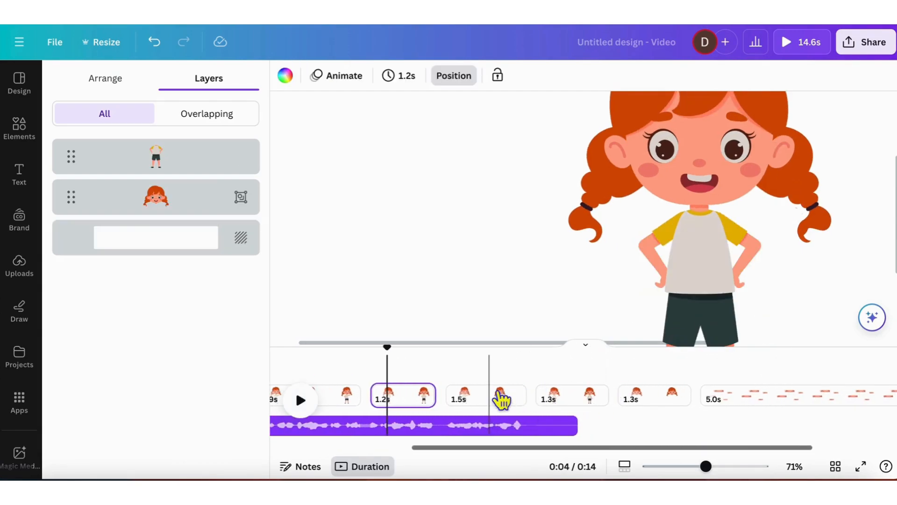
scroll(501, 407, "left", 3)
scroll(486, 406, "left", 3)
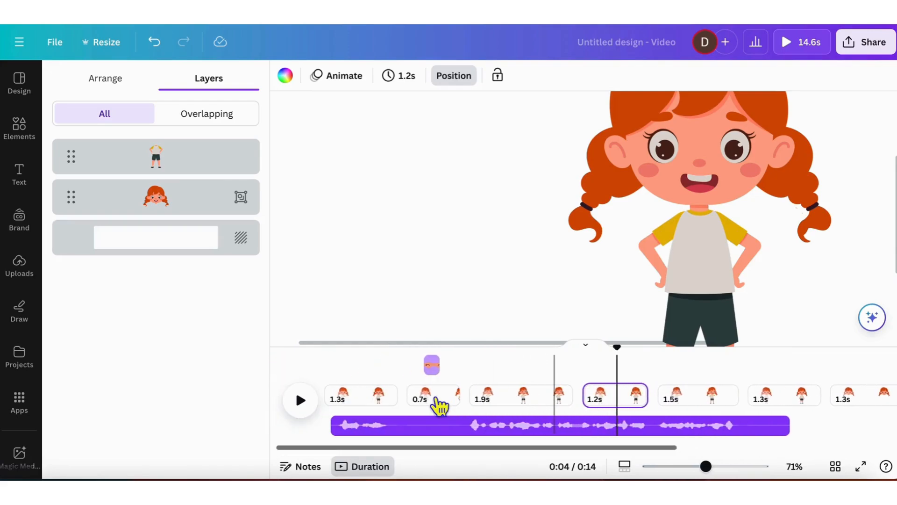
left_click(437, 403)
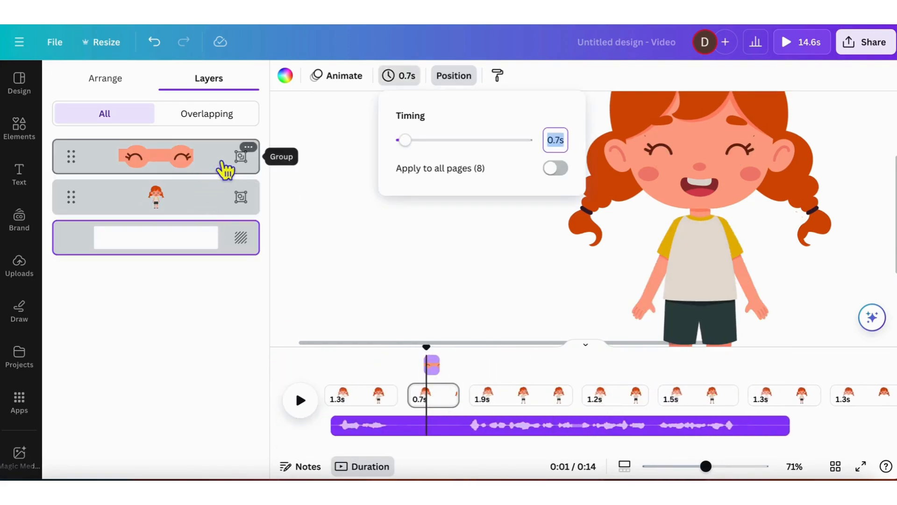
left_click(224, 170)
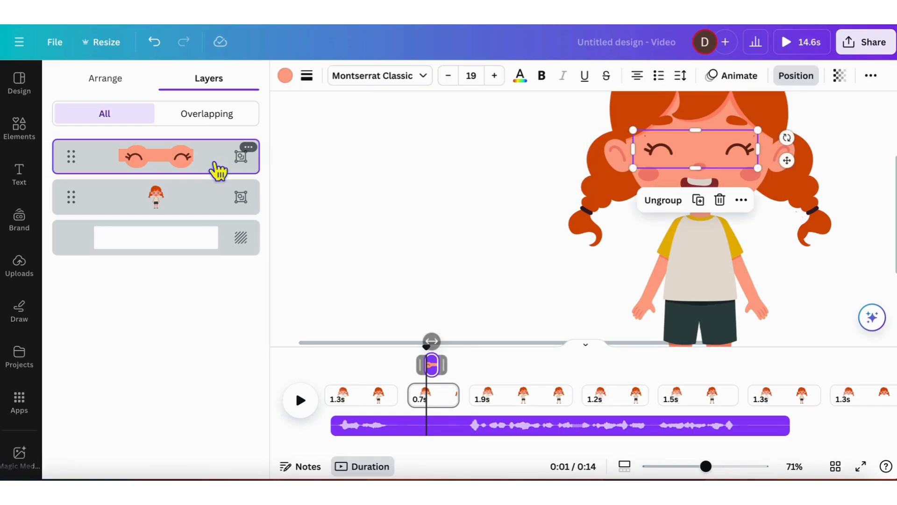
left_click(632, 408)
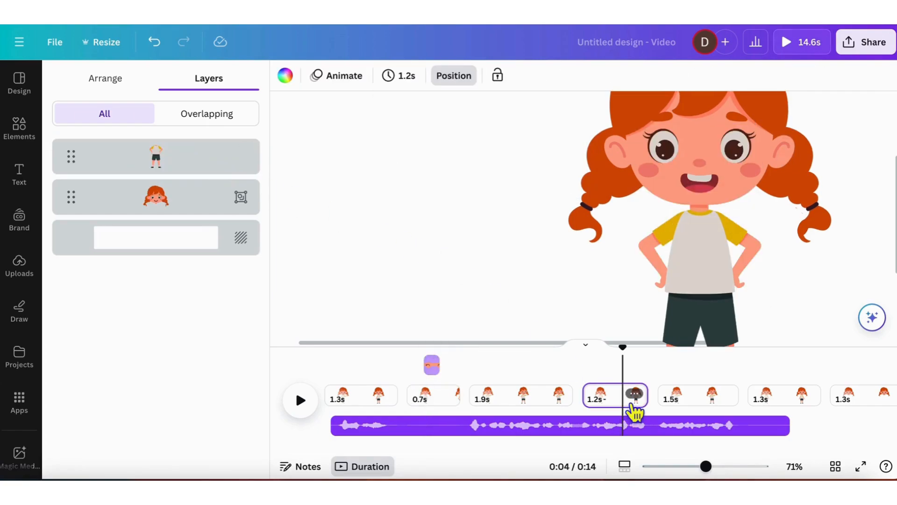
key("ctrl+v")
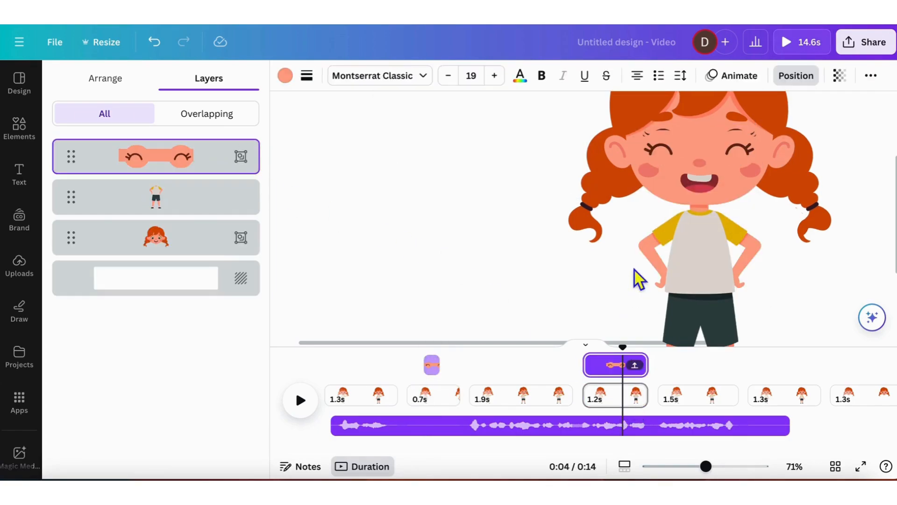
- Nudge the pasted closed-eyes group up over the girl's eyes and trim its timing to a brief blink early in the fourth page
left_click(714, 161)
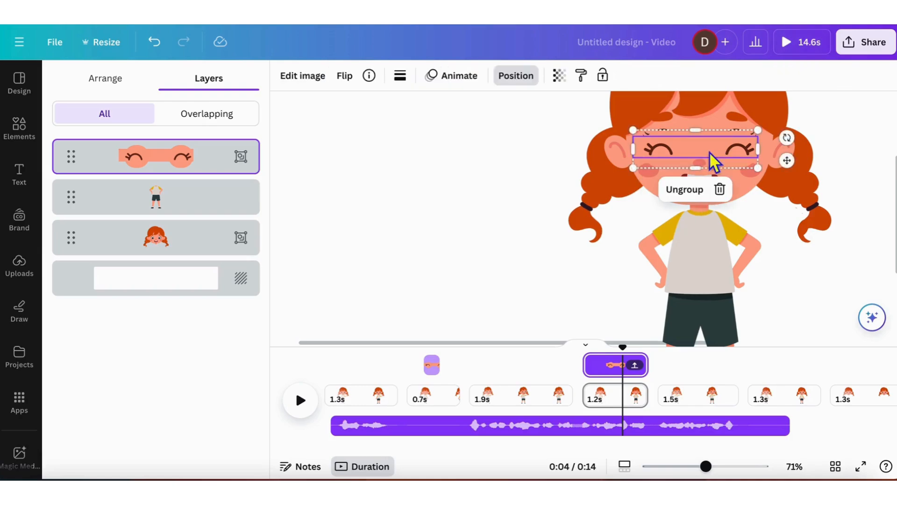
left_click_drag(789, 171, 786, 160)
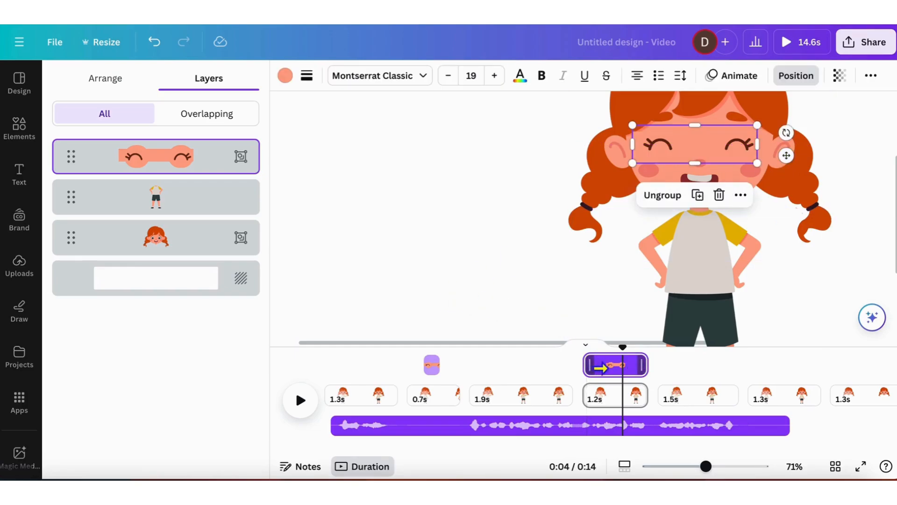
mouse_move(601, 368)
left_mouse_down()
mouse_move(629, 367)
mouse_move(610, 368)
left_mouse_up()
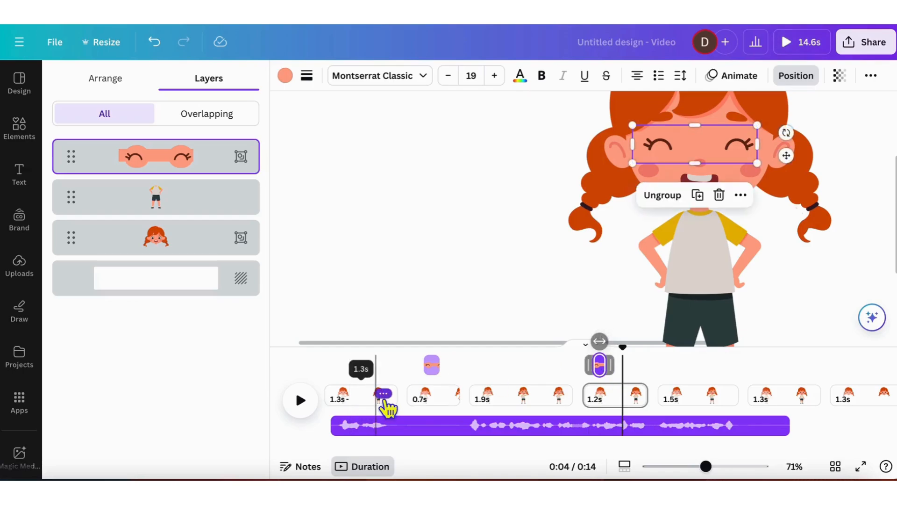
- Play the video from the first page to preview both blinks together with the voice-over
left_click(383, 394)
left_click(308, 405)
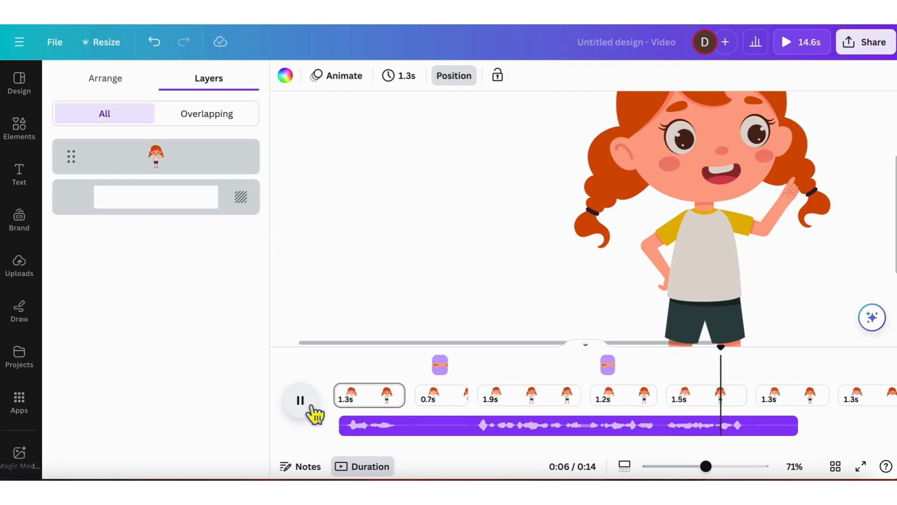
left_click(302, 401)
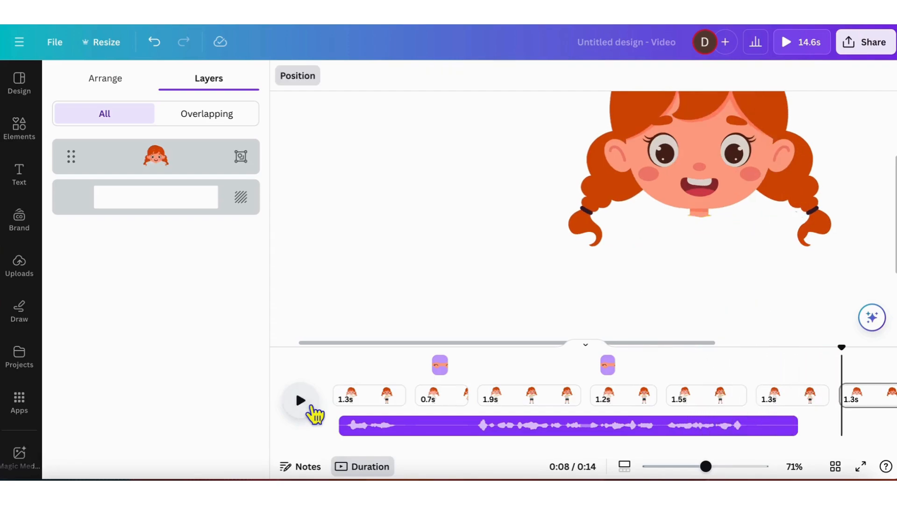
- Add a rounded square shape from the elements library to the first page, where the girl waves
scroll(481, 395, "right", 3)
left_click(688, 395)
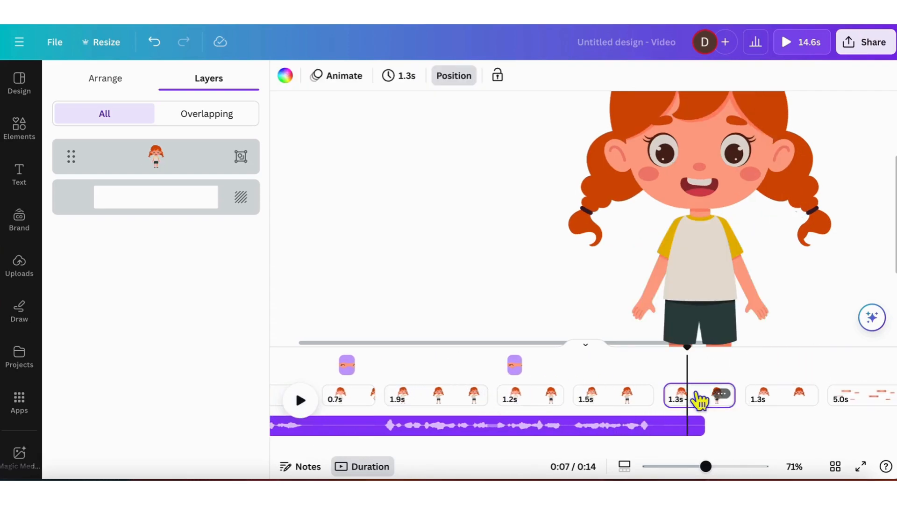
left_click_drag(695, 471, 681, 468)
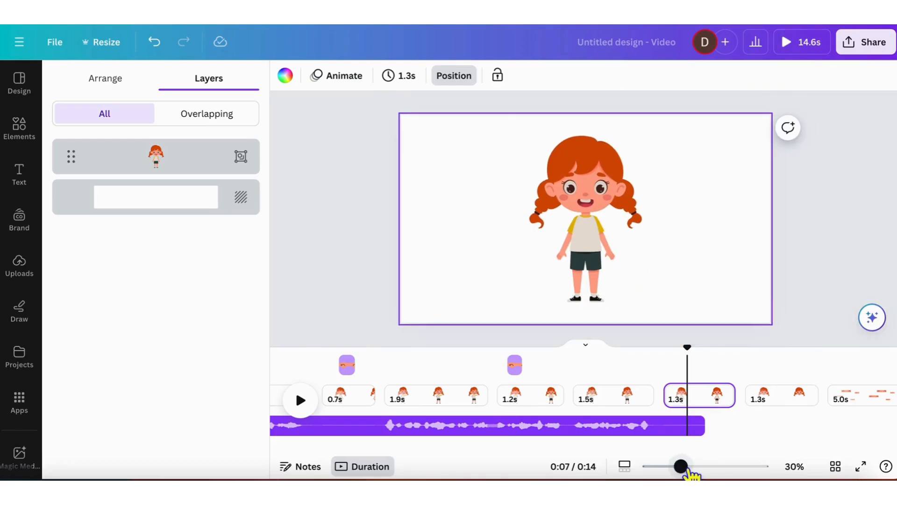
left_click(463, 82)
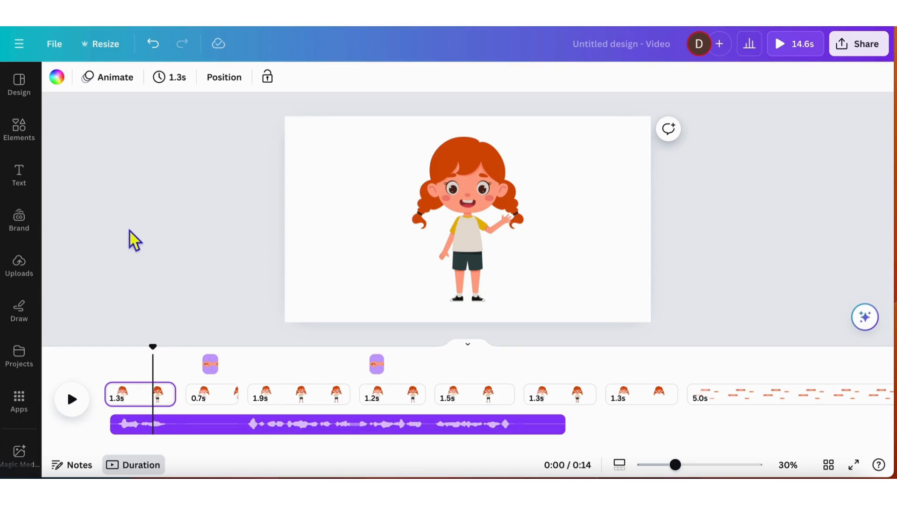
left_click(31, 136)
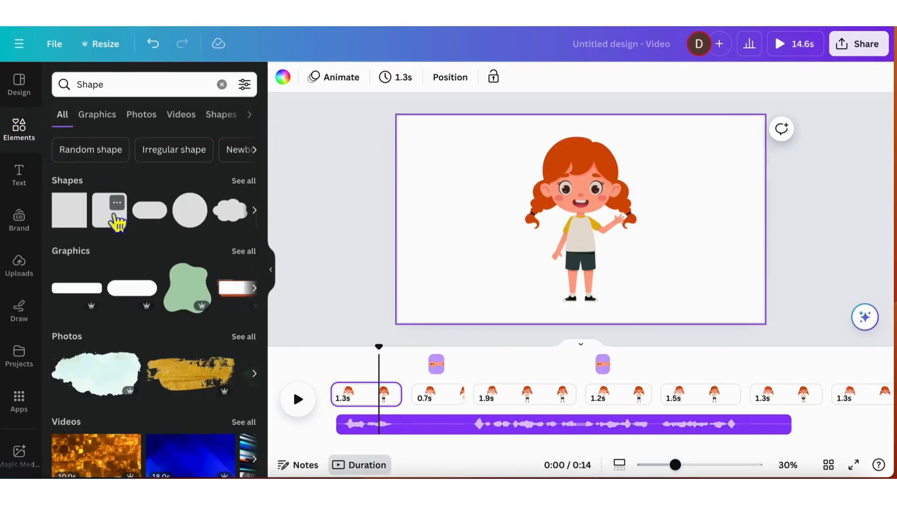
left_click(115, 215)
left_click(271, 269)
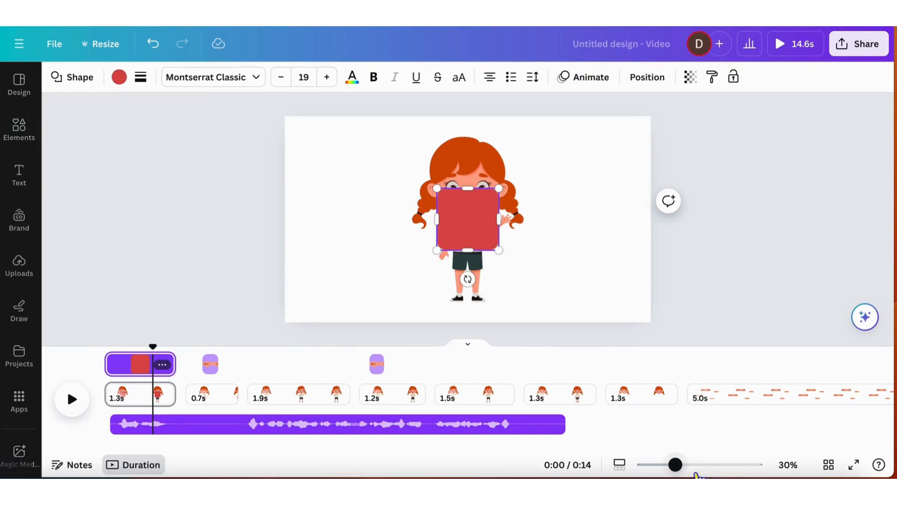
- Shrink the rounded square from its sides into a small patch that fully covers the waving girl's mouth
left_click(623, 468)
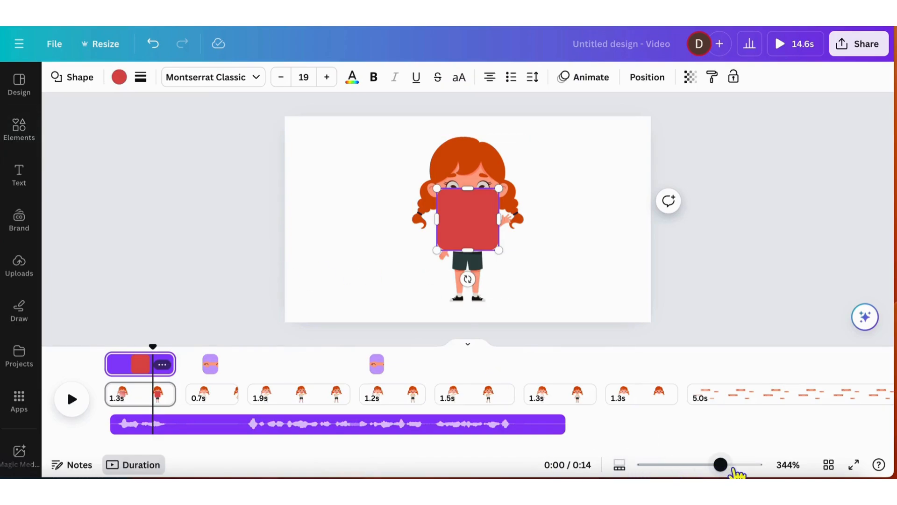
left_click_drag(735, 470, 767, 469)
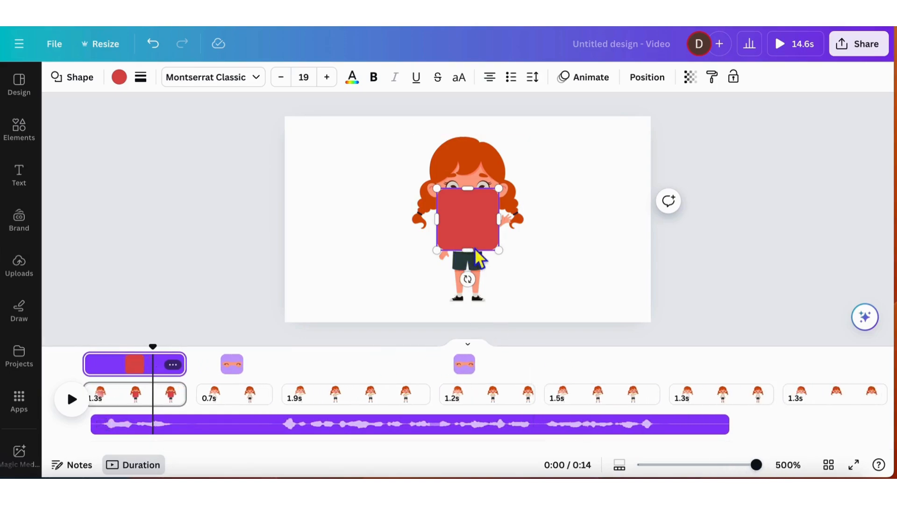
left_click(675, 465)
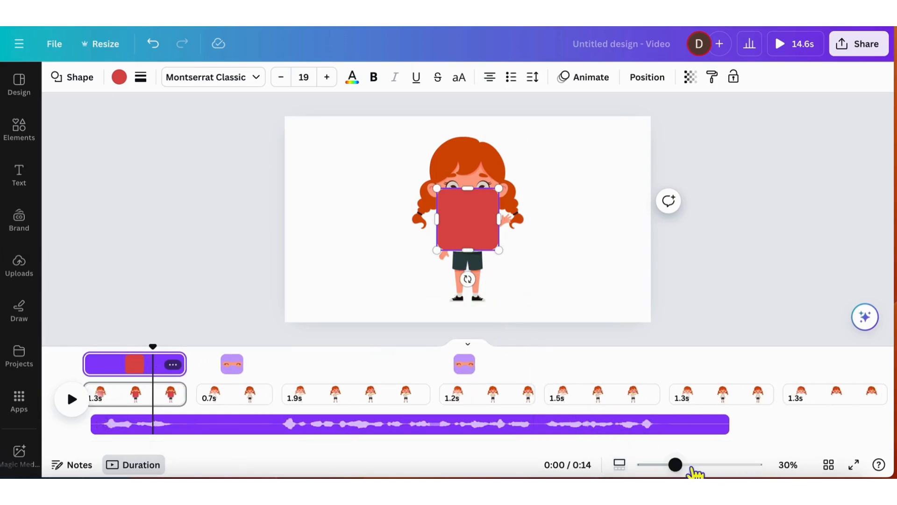
left_click(704, 465)
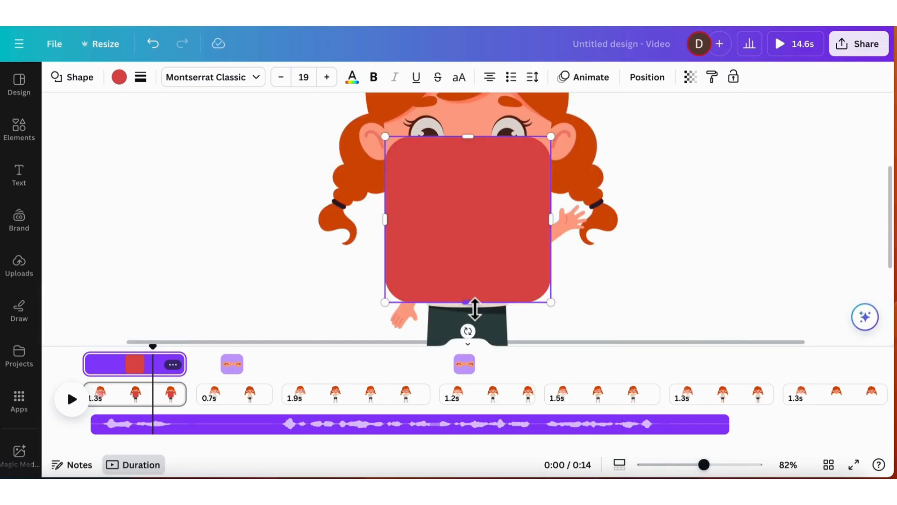
left_click_drag(474, 302, 470, 197)
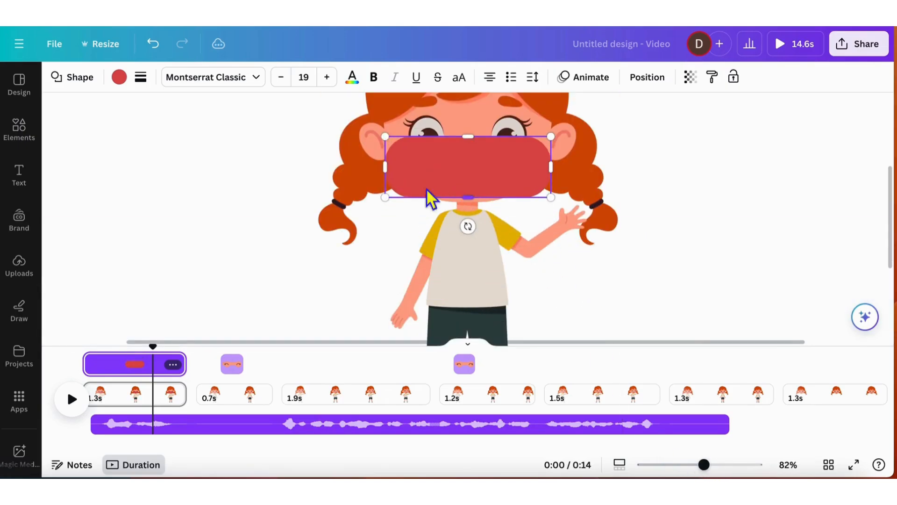
left_click_drag(392, 170, 443, 172)
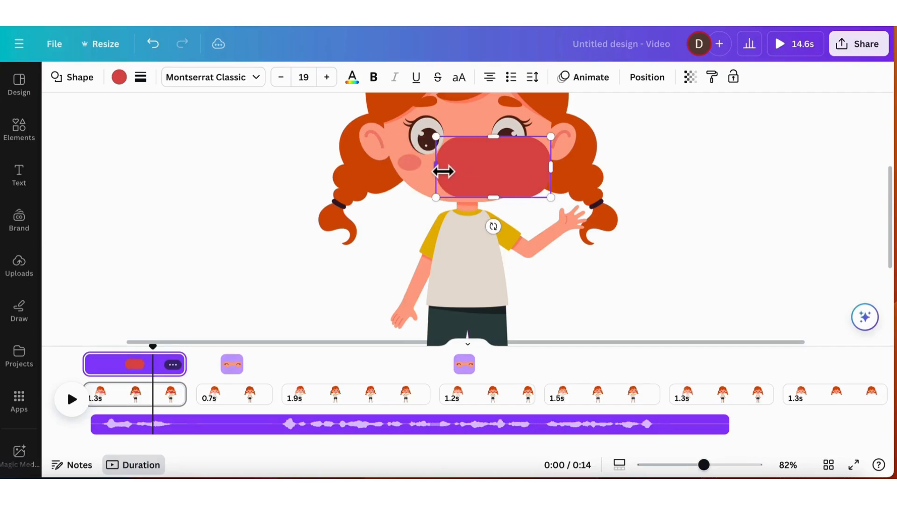
left_click_drag(496, 145, 498, 168)
left_click_drag(552, 182, 507, 182)
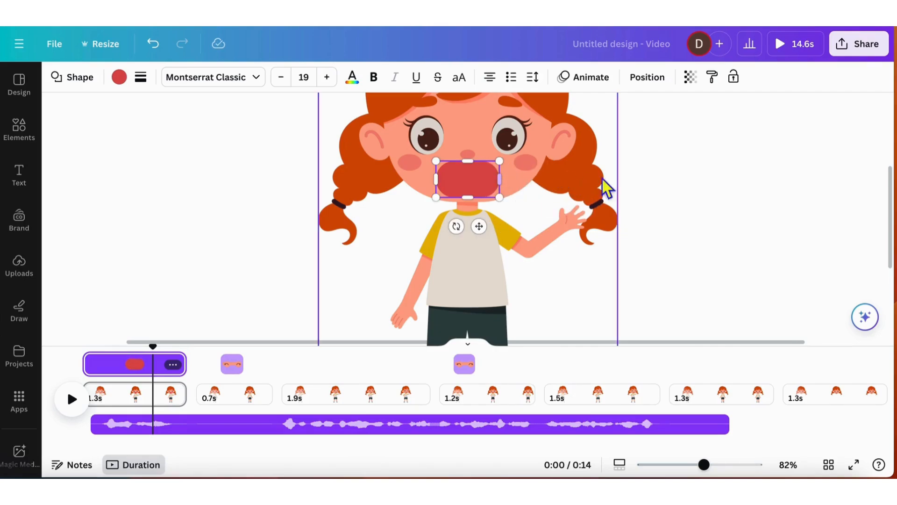
left_click(624, 181)
- Fill the mouth patch with the skin colour #ffa58a from the document colours
left_click(467, 187)
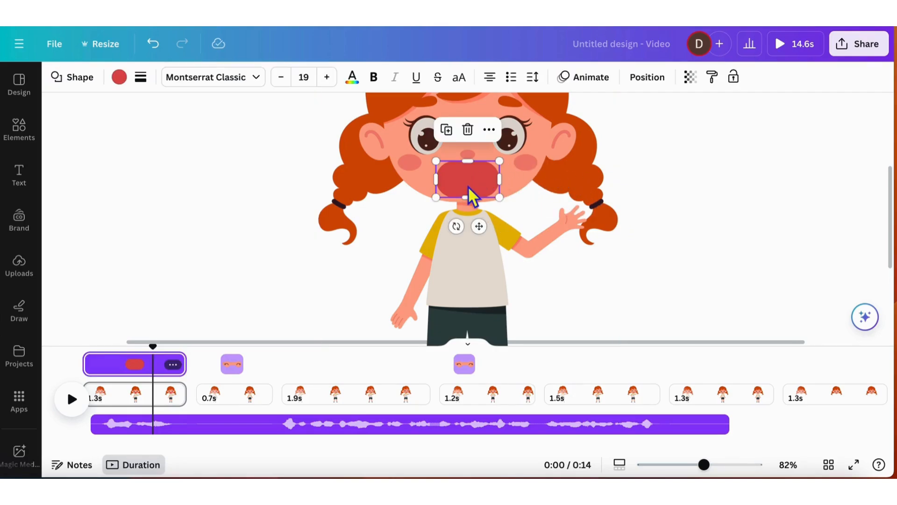
left_click(120, 78)
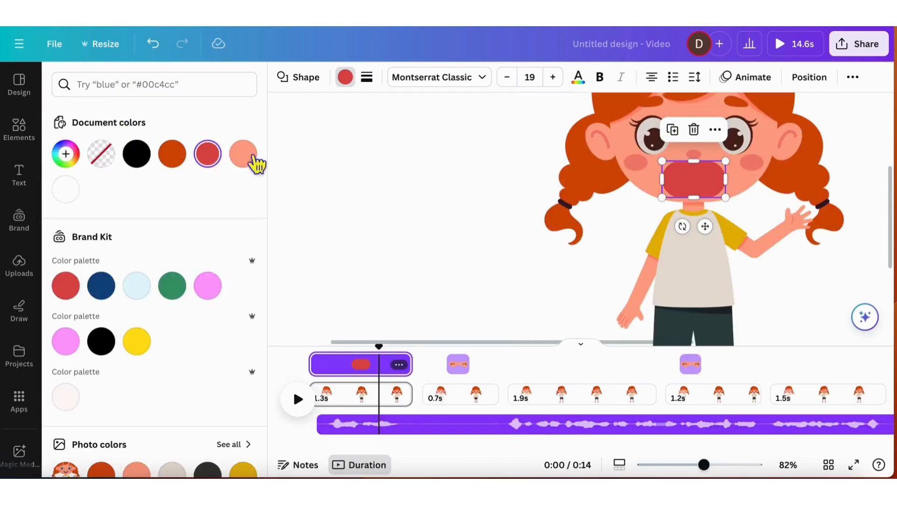
left_click(255, 162)
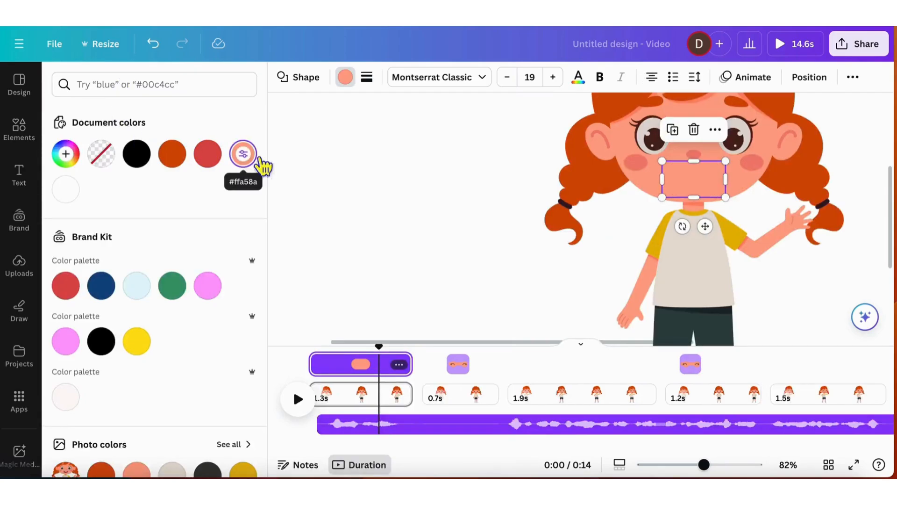
- Copy the skin-coloured mouth patch from the first page and paste it over the mouth on page 2
left_click(456, 229)
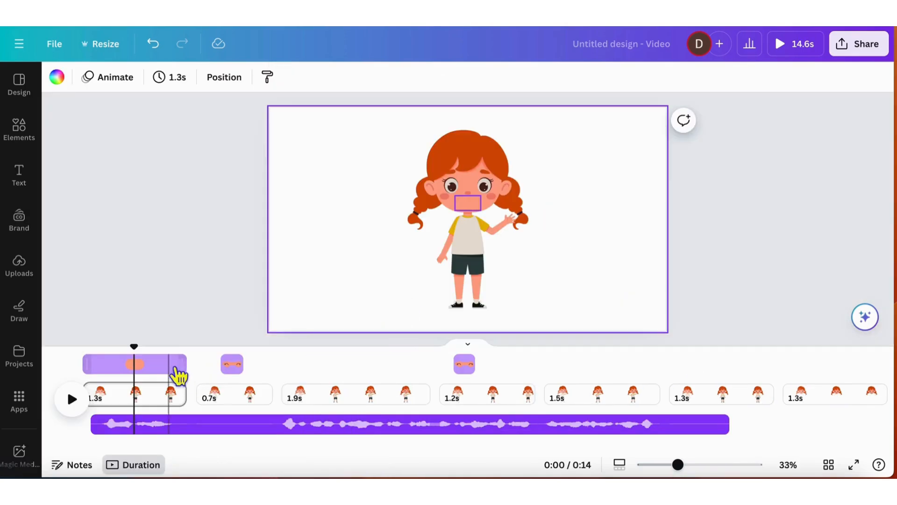
left_click(174, 373)
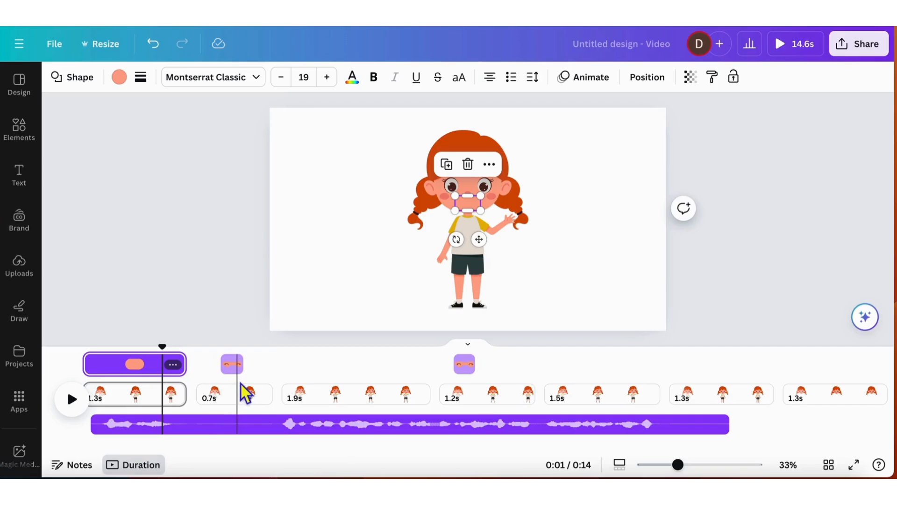
left_click(249, 406)
key("ctrl+v")
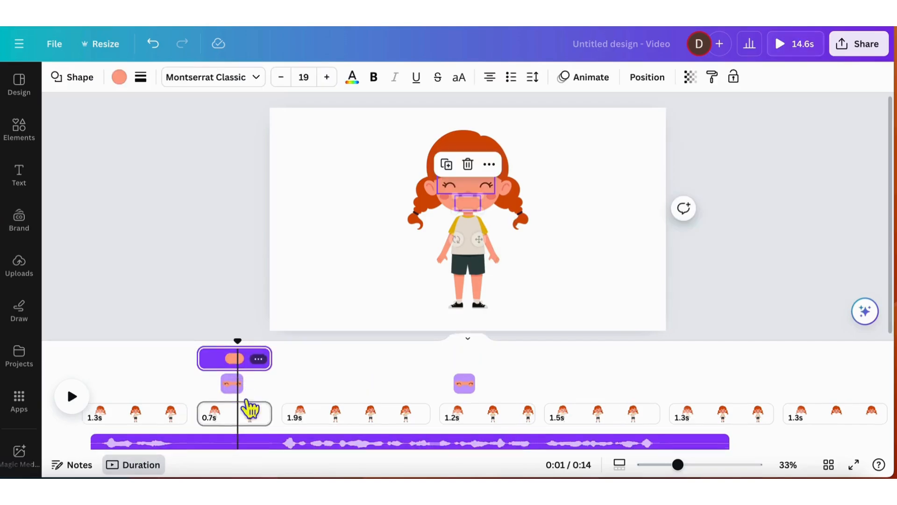
left_click(373, 273)
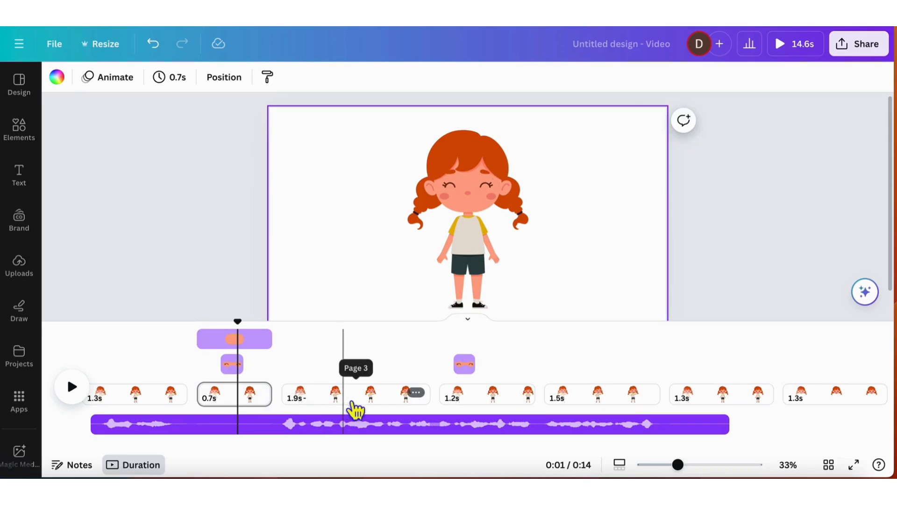
- Paste the mouth patch on page 3, shift it over the tilted face's mouth, and paste another on page 4
left_click(351, 405)
key("ctrl+v")
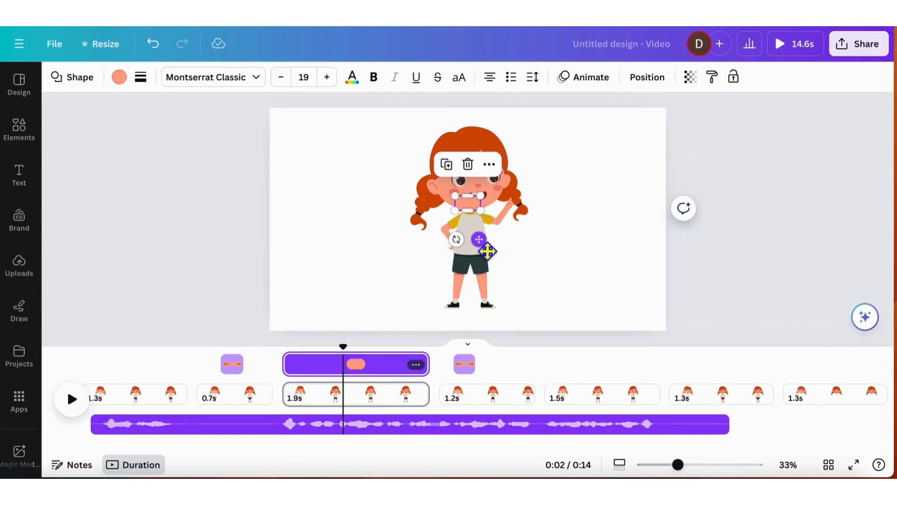
left_click_drag(492, 251, 497, 244)
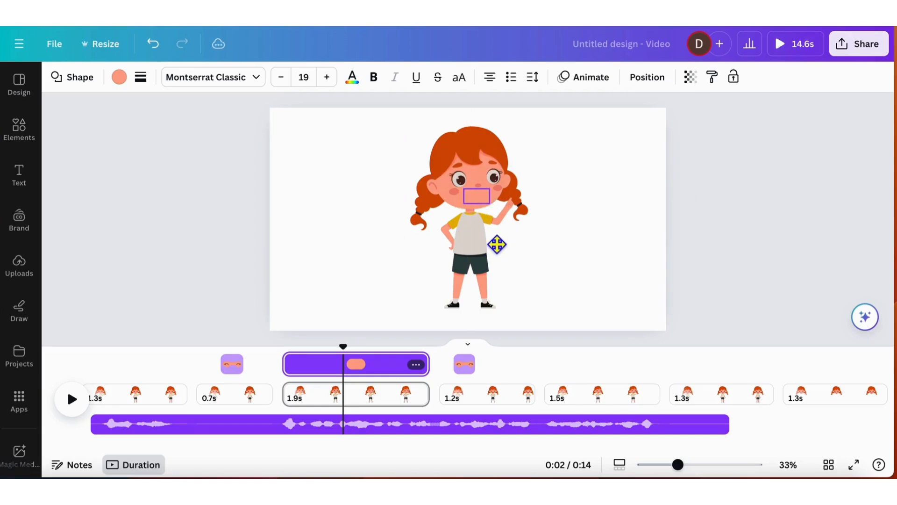
left_click(577, 259)
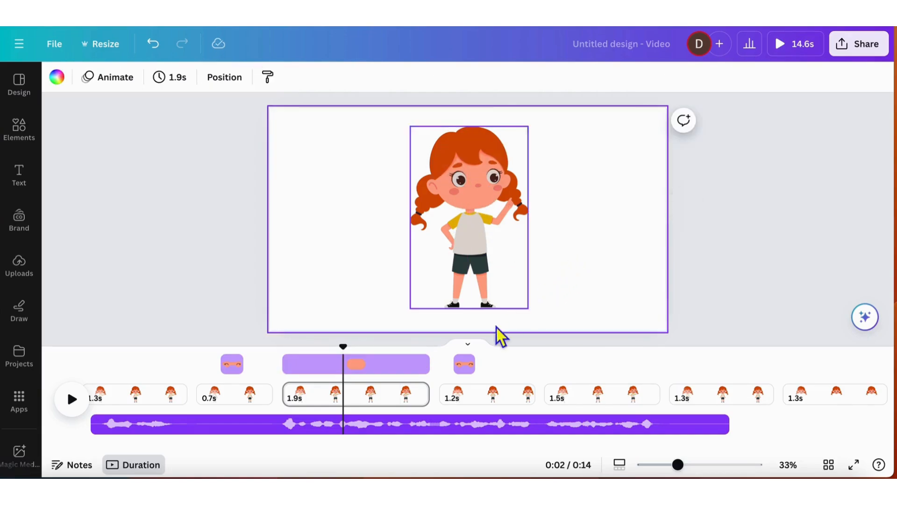
left_click(499, 406)
key("ctrl+v")
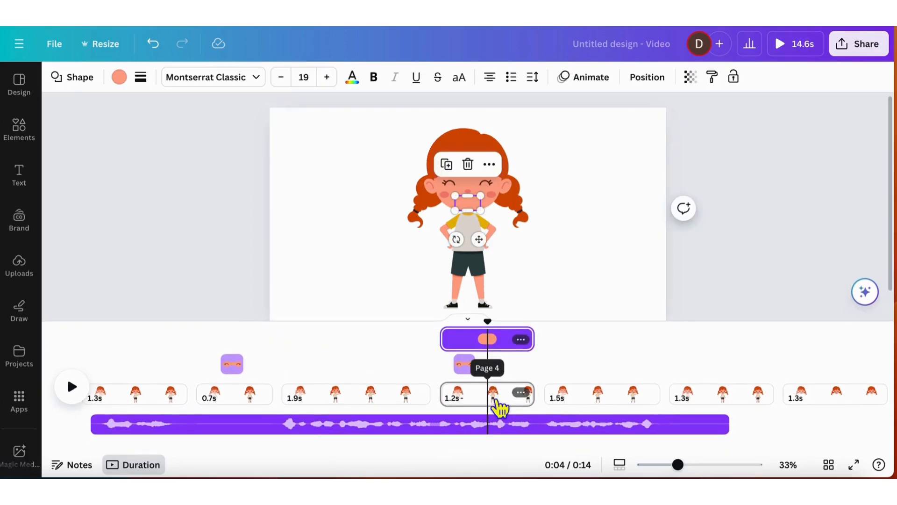
left_click(609, 270)
- Paste the mouth patch on page 5, shift it over the tilted face's mouth, and paste another on page 6
left_click(579, 400)
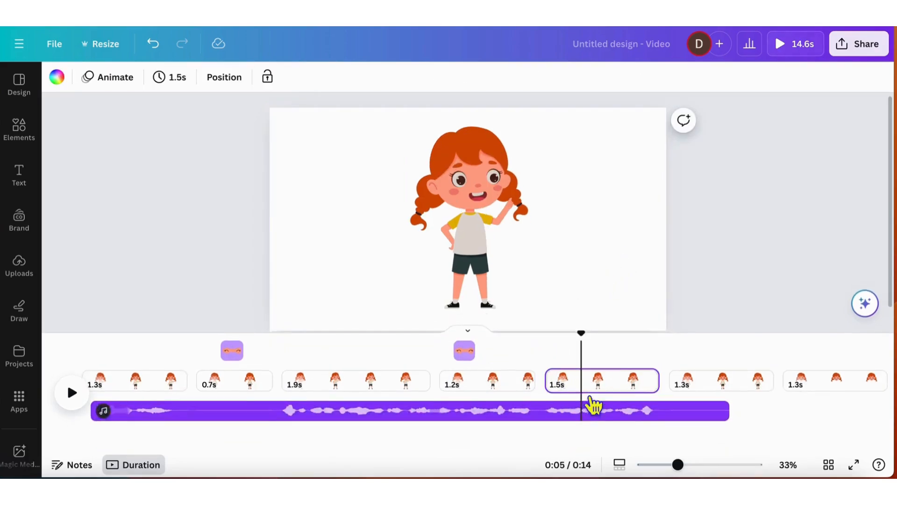
key("ctrl+v")
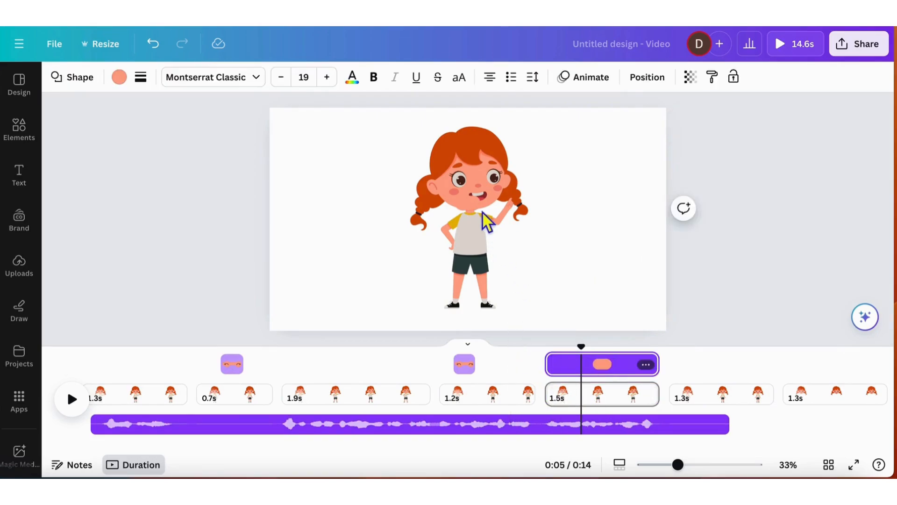
left_click_drag(490, 242, 495, 238)
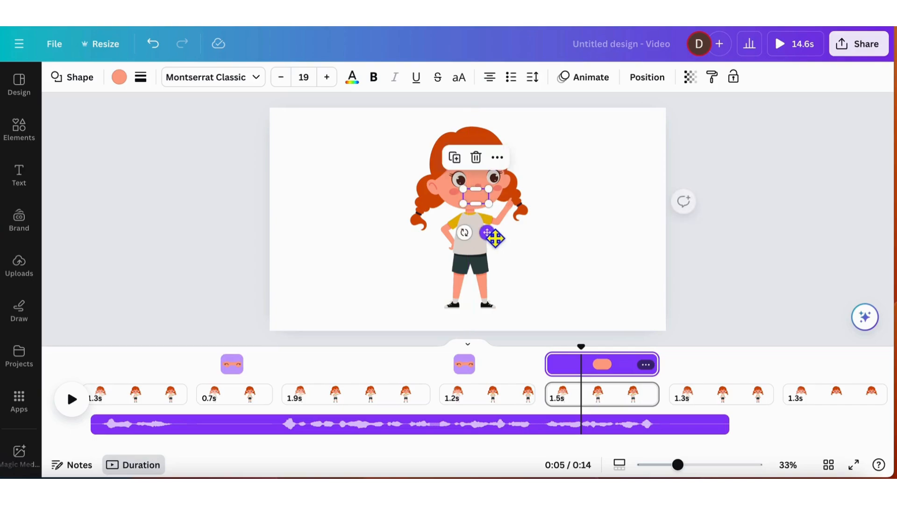
left_click(701, 400)
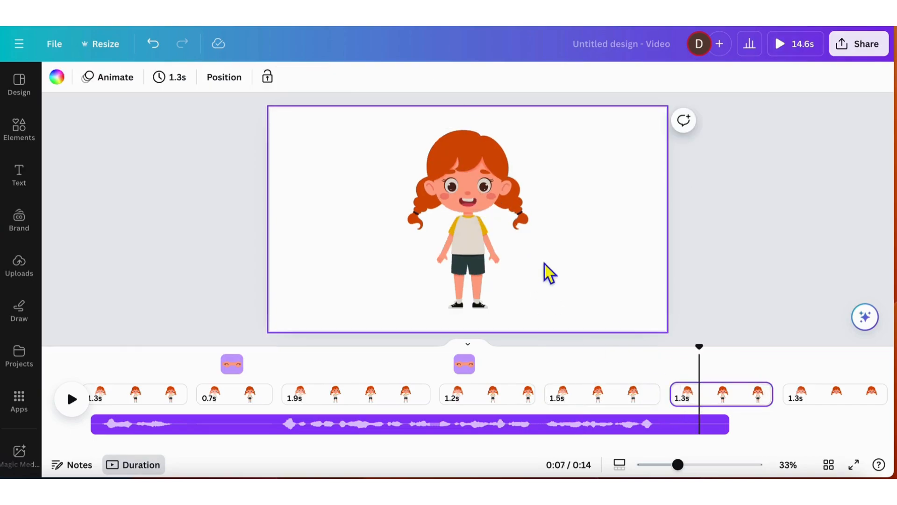
key("ctrl+v")
left_click(539, 258)
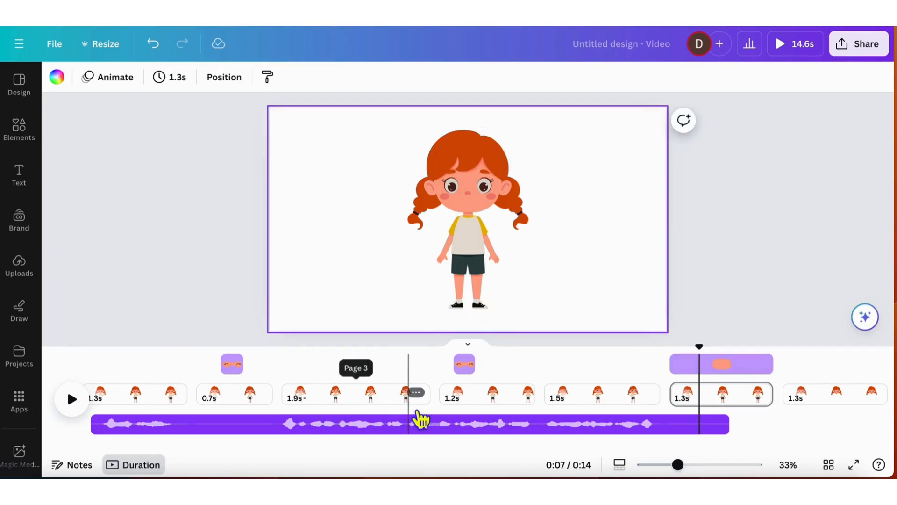
- Copy the lower closed-smile piece from the page holding the spare face parts and paste it on page 2
scroll(421, 419, "right", 5)
left_click(765, 410)
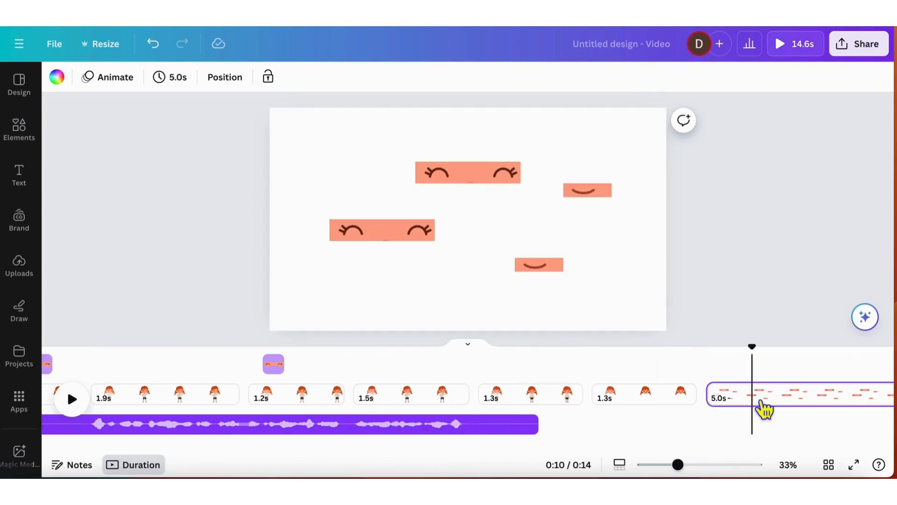
left_click(545, 263)
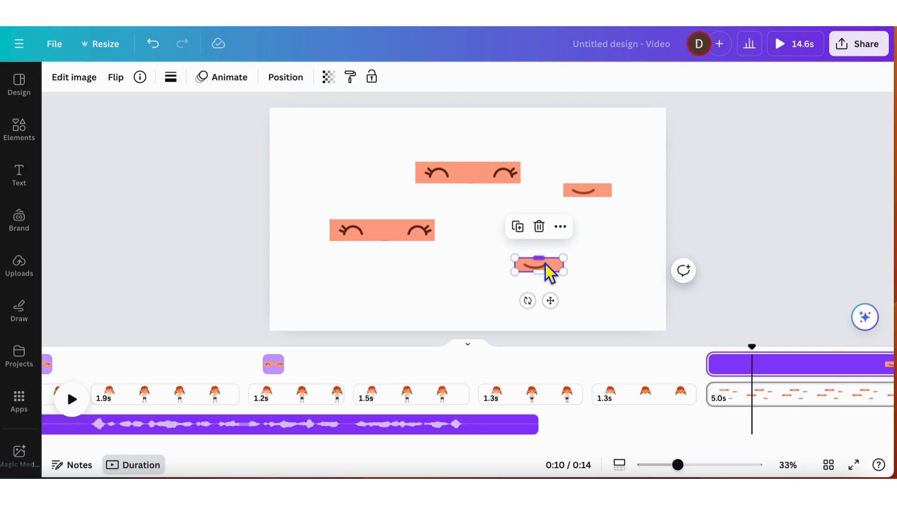
scroll(354, 423, "left", 5)
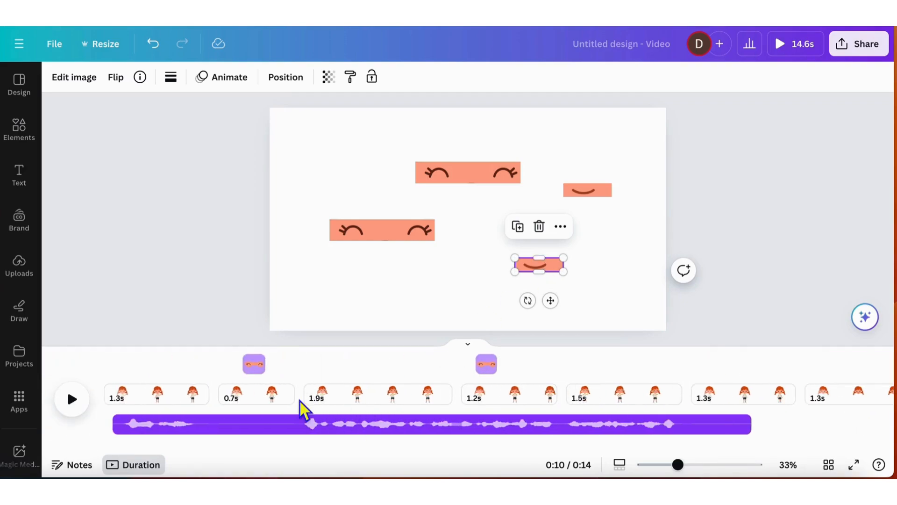
left_click(248, 396)
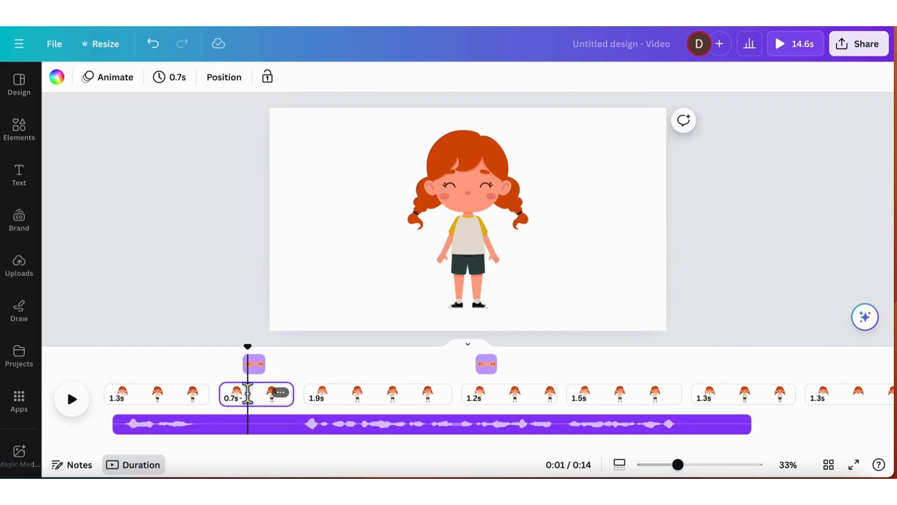
key("ctrl+v")
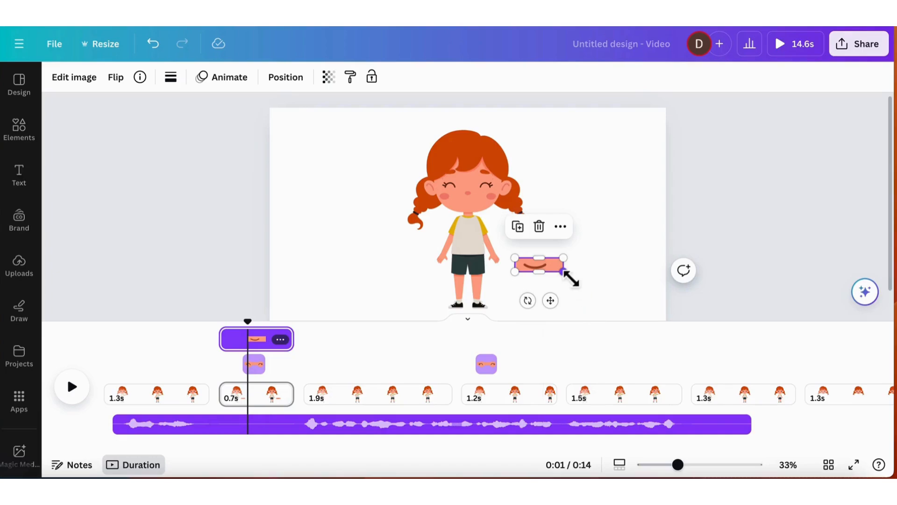
- Shrink the smile piece on page 2, crop its right edge so the smile is centred, and place it below the girl's nose
left_click_drag(571, 279, 545, 268)
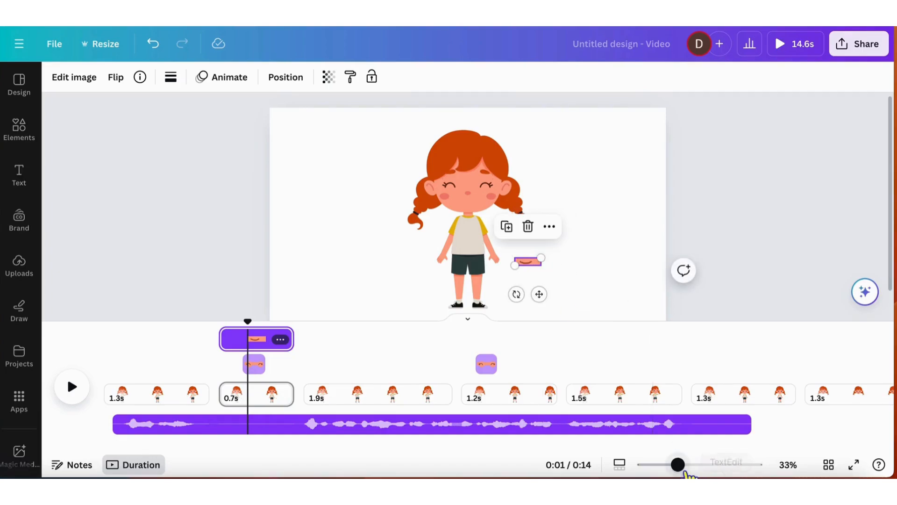
left_click(705, 465)
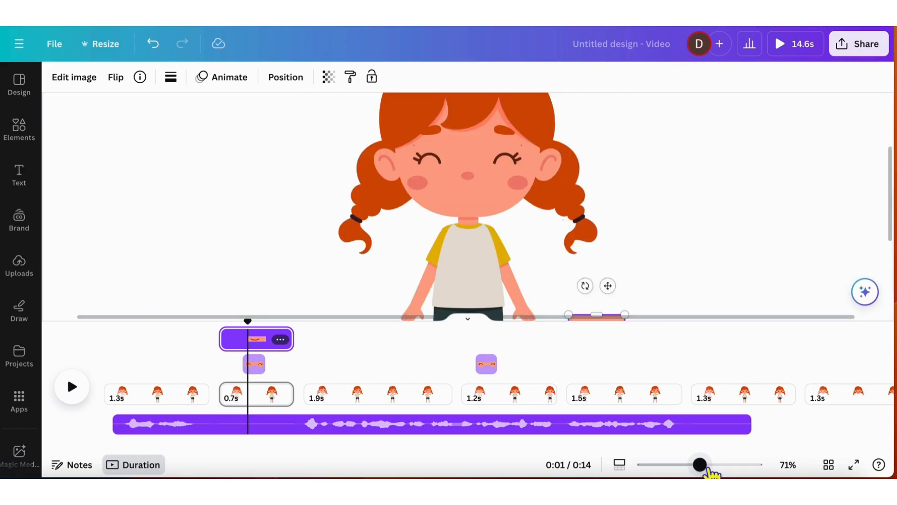
scroll(654, 271, "up", 2)
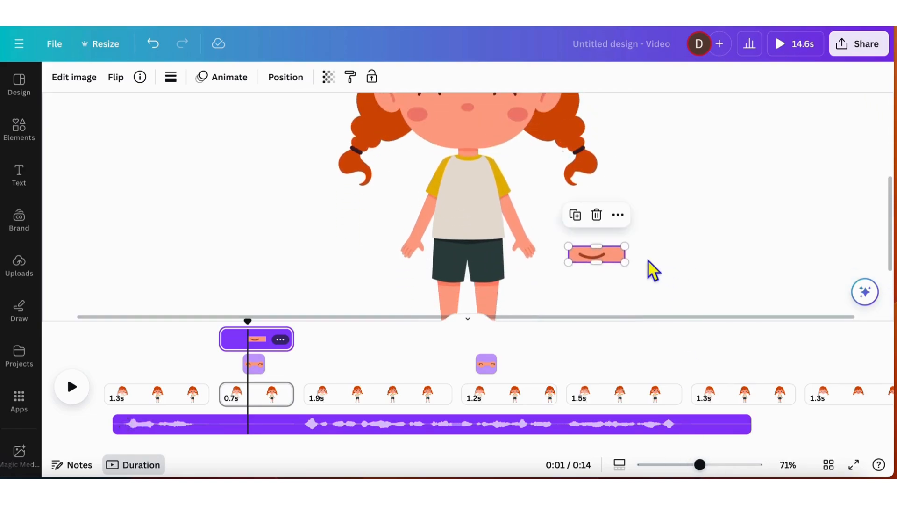
left_click_drag(630, 260, 621, 260)
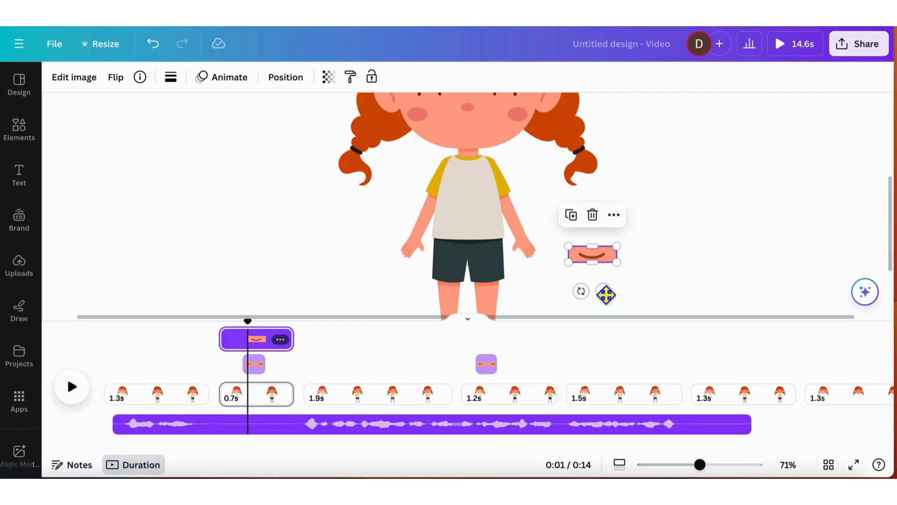
left_click_drag(607, 305, 483, 177)
scroll(555, 210, "up", 3)
left_click(672, 242)
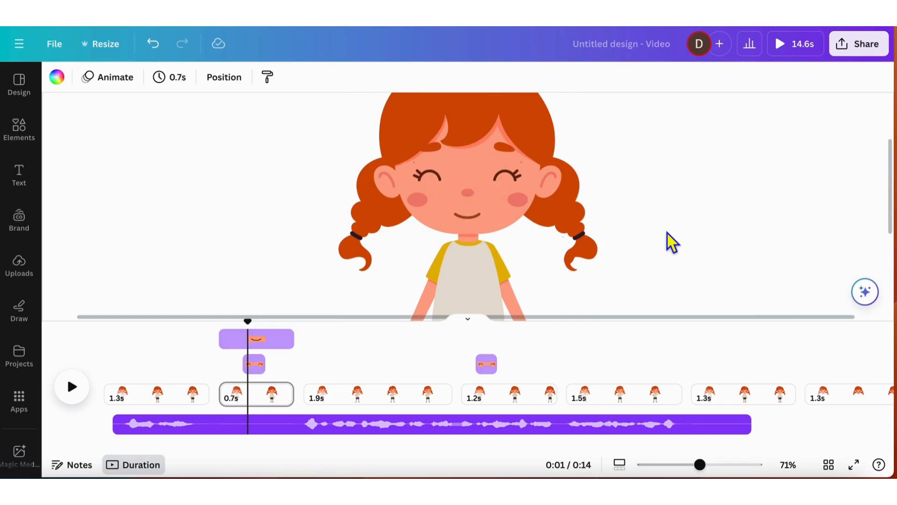
left_click_drag(701, 465, 712, 465)
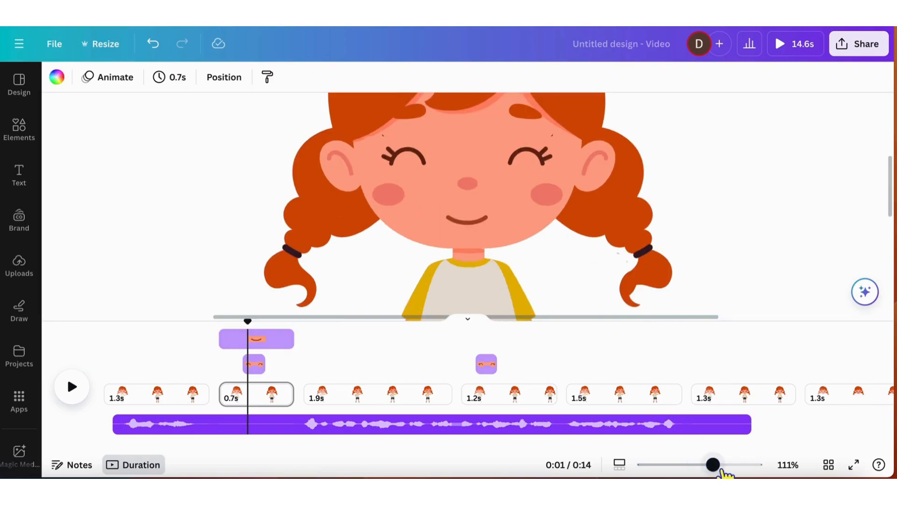
left_click_drag(479, 226, 481, 226)
left_click(763, 222)
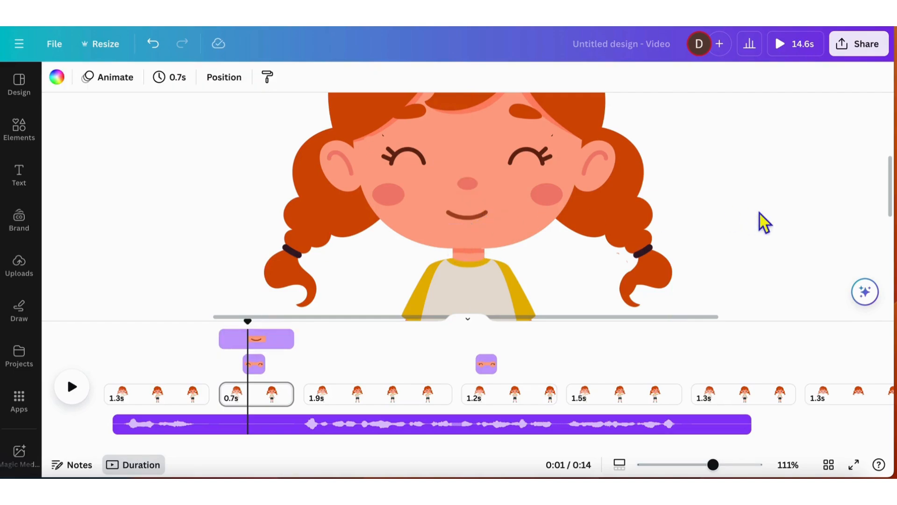
- Copy the fitted smile piece from page 2 and paste it onto the girl's face on page 6
left_click(467, 220)
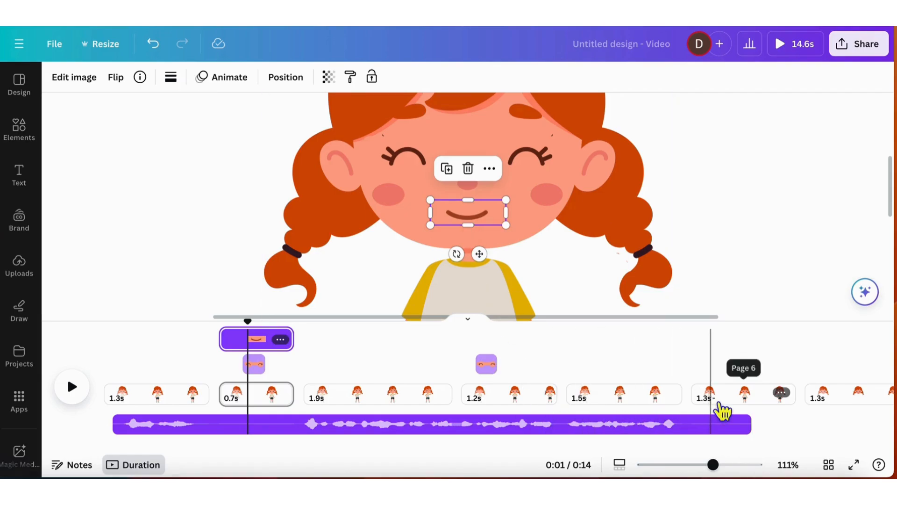
left_click(711, 400)
left_click(704, 263)
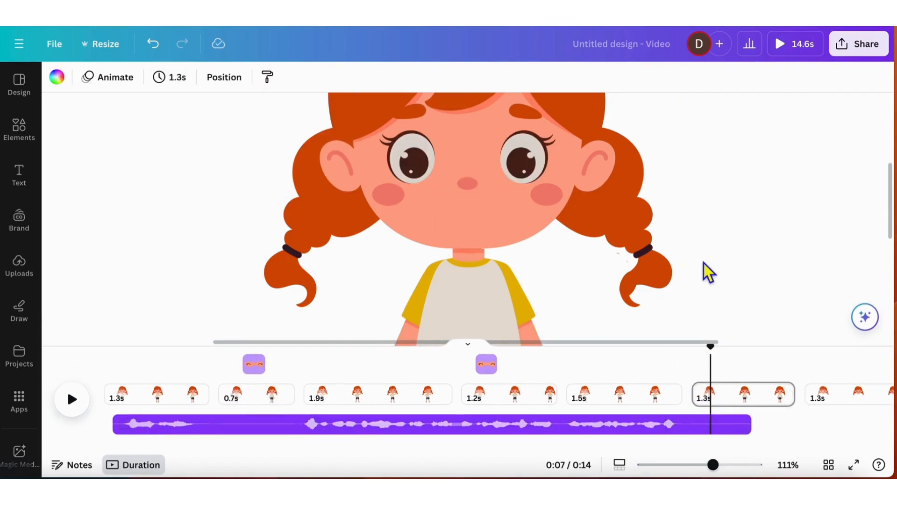
key("ctrl+v")
left_click(724, 322)
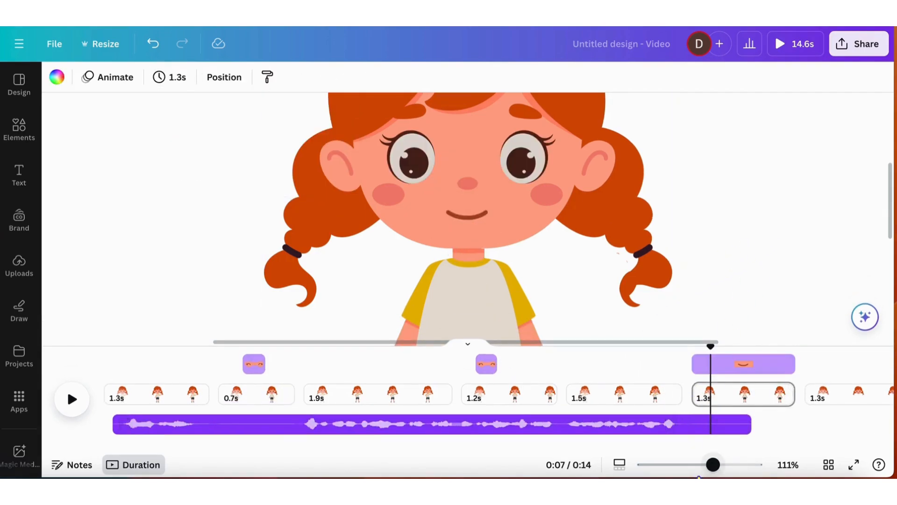
left_click_drag(713, 464, 686, 474)
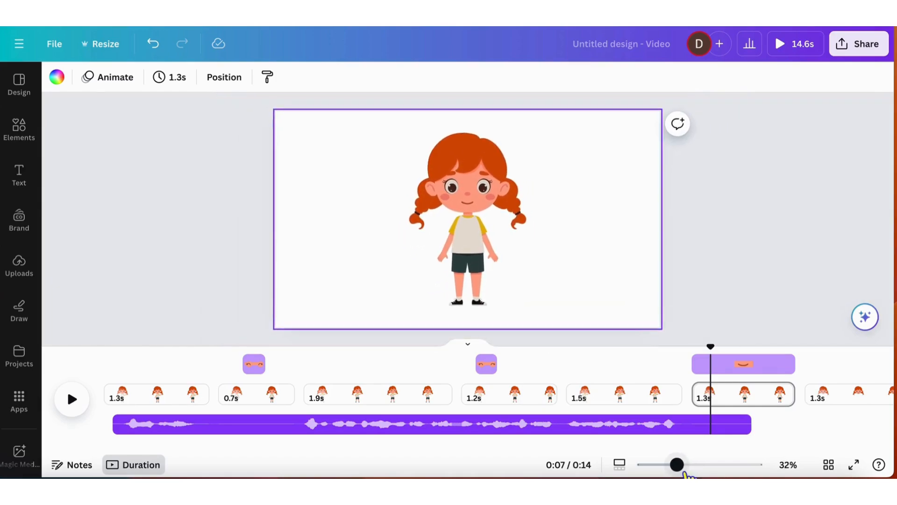
- Insert the larger open-mouth talking GIF from the uploaded videos onto page 1
left_click(176, 399)
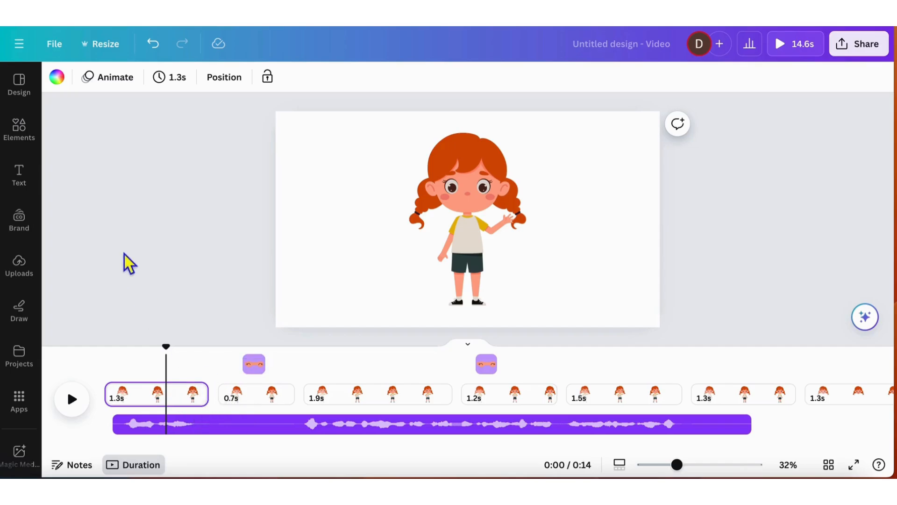
left_click(19, 264)
left_click(171, 182)
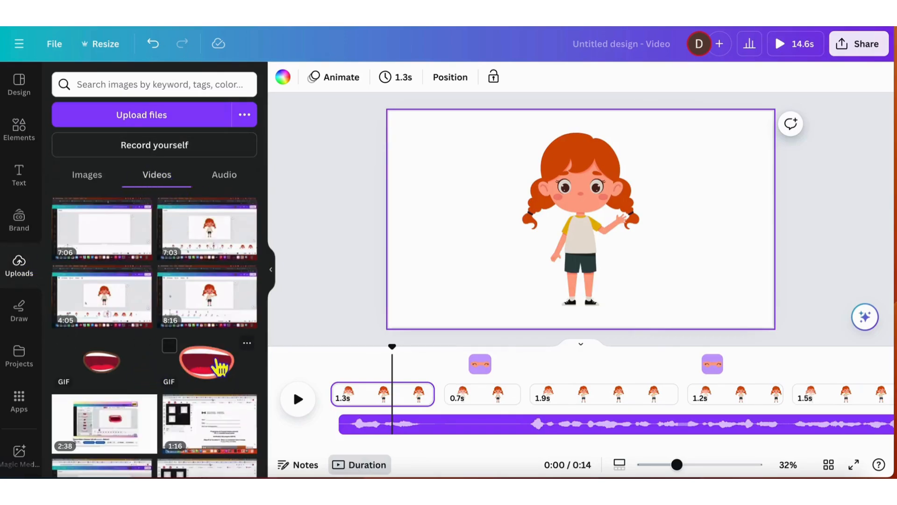
left_click(220, 367)
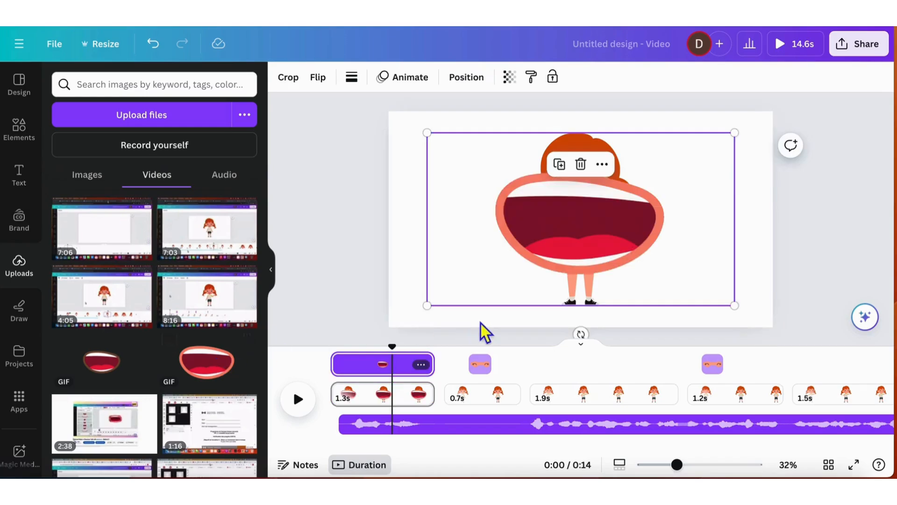
left_click(272, 276)
left_click(558, 224)
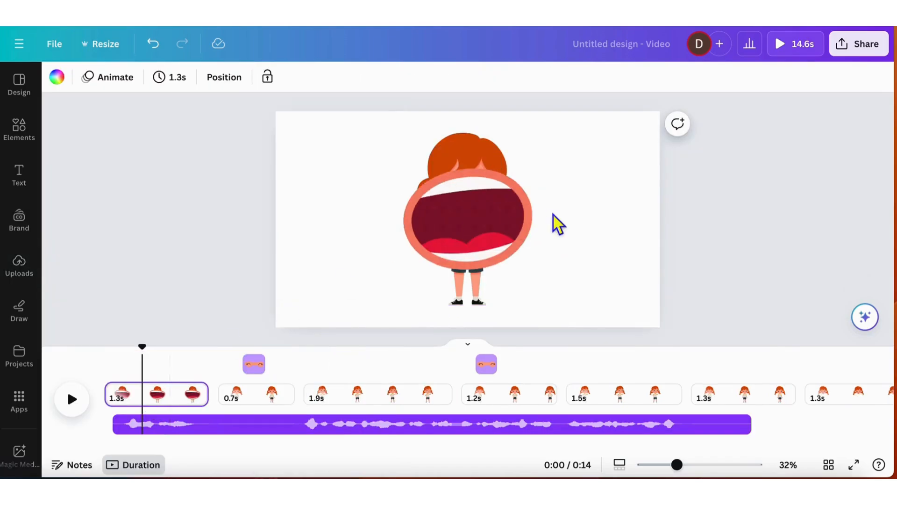
- Shrink the talking-mouth GIF on page 1 to about 211 by 118
left_click(472, 248)
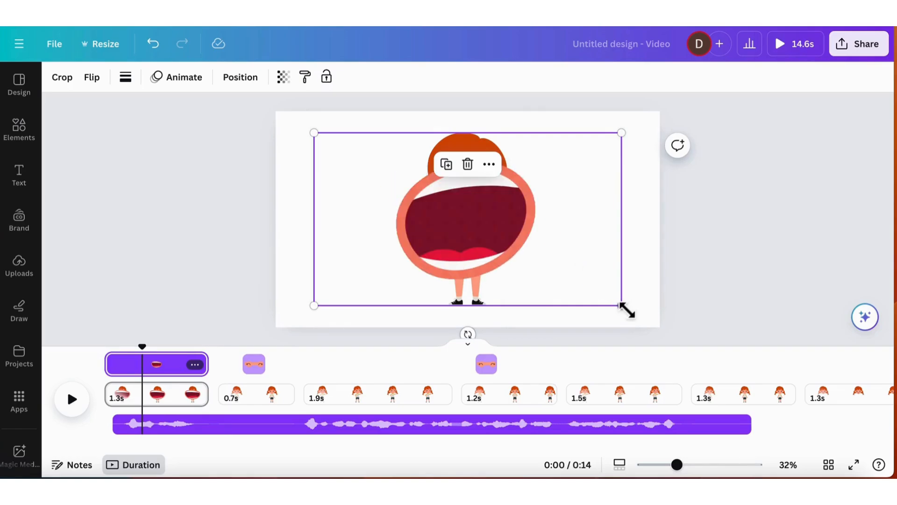
left_click_drag(625, 309, 374, 167)
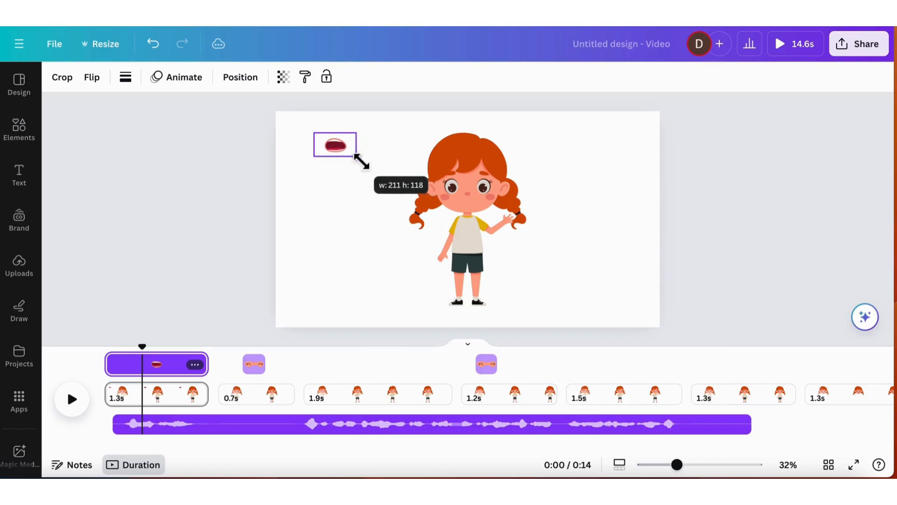
left_click_drag(360, 156, 358, 158)
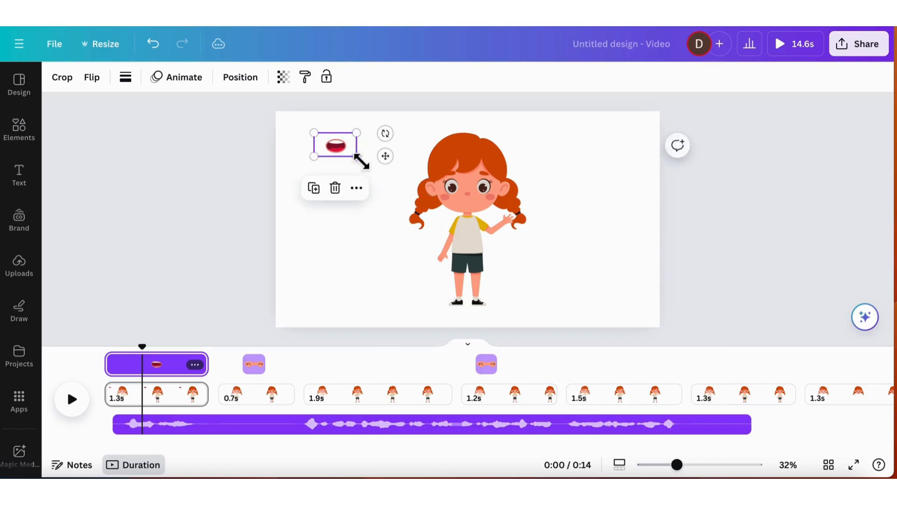
- Move the talking-mouth GIF onto the girl's face on page 1, shrink it further and centre it below her nose
left_click(704, 466)
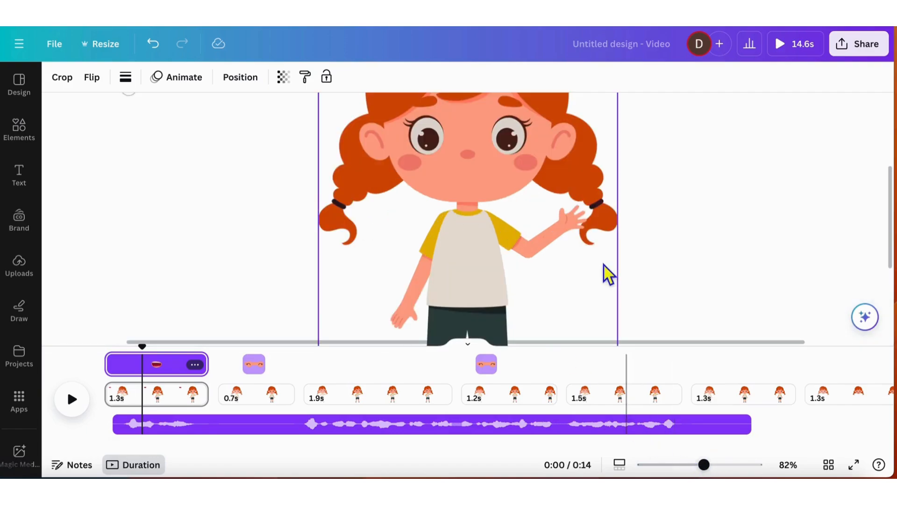
scroll(604, 258, "up", 3)
scroll(604, 258, "left", 1)
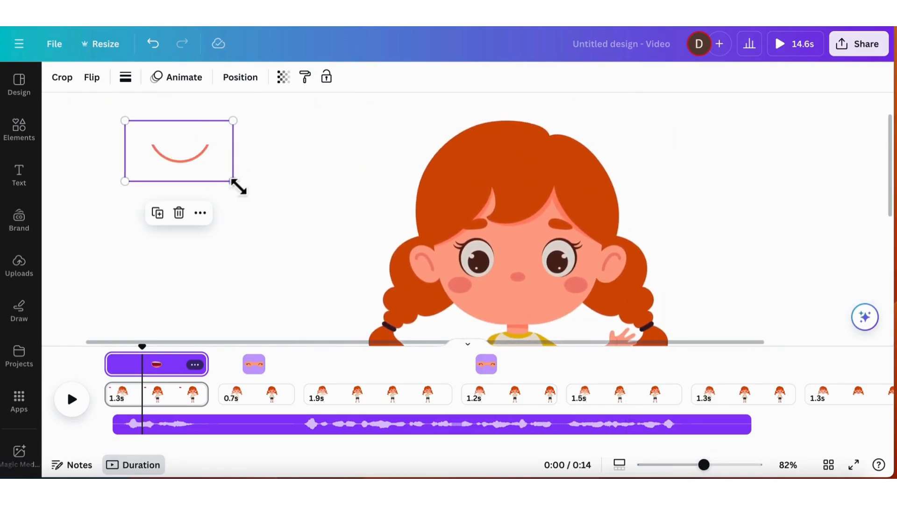
left_click_drag(234, 181, 546, 313)
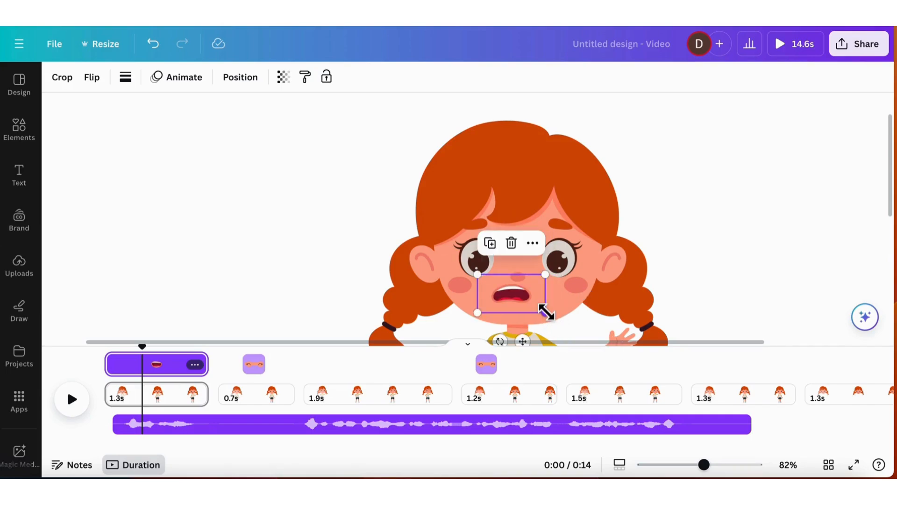
scroll(529, 344, "down", 1)
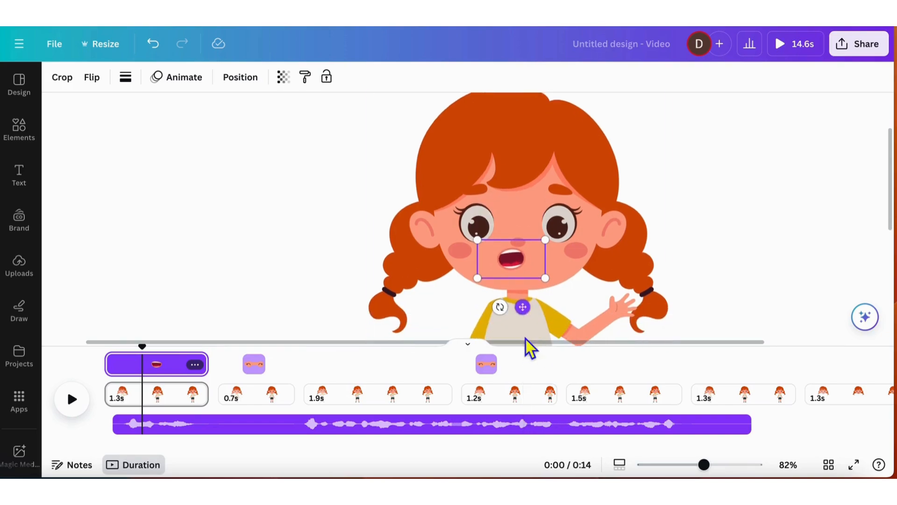
left_click_drag(533, 312, 537, 315)
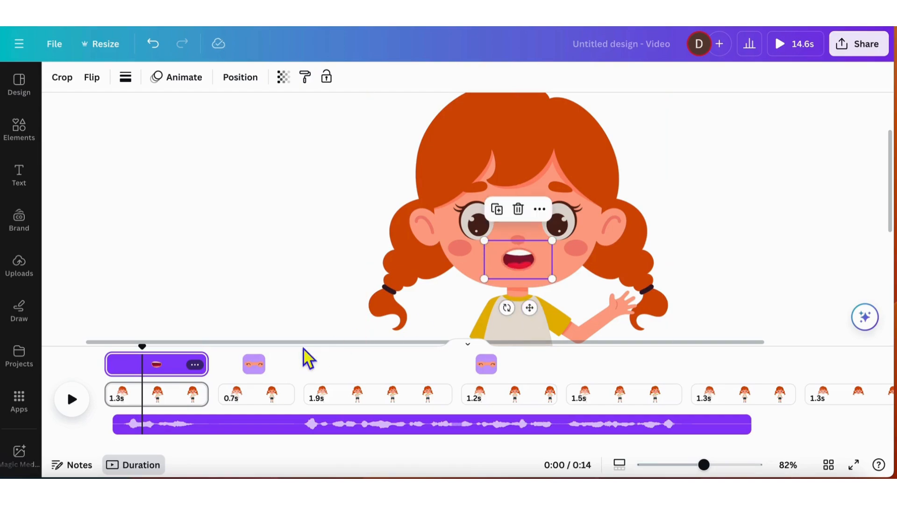
- Copy the fitted talking-mouth GIF from page 1 and paste it on page 3
left_click(256, 402)
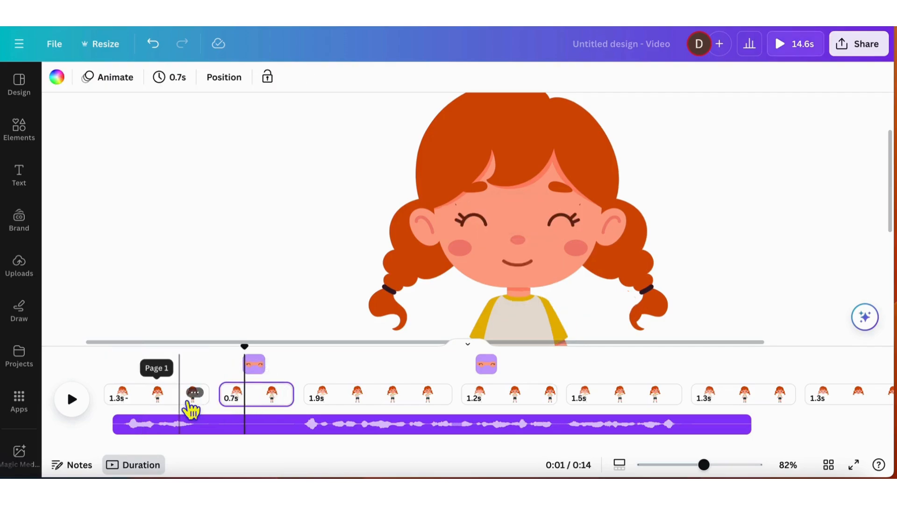
left_click(191, 403)
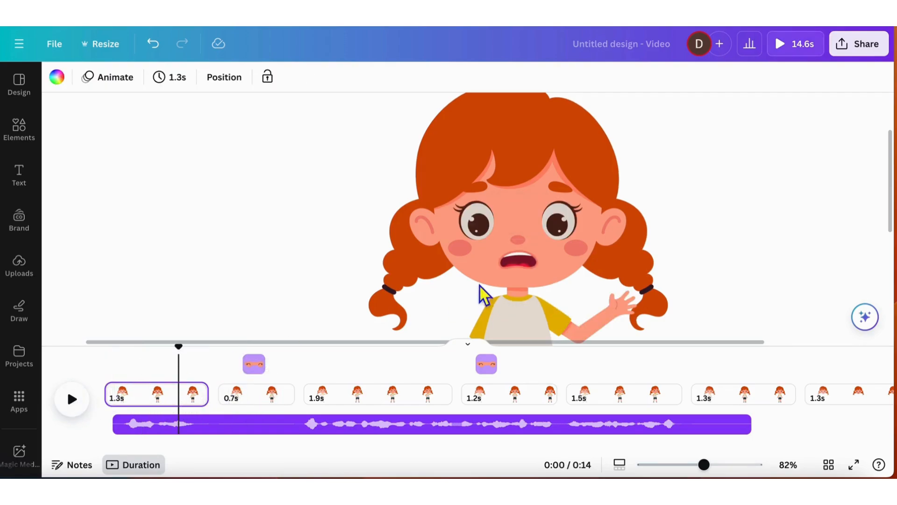
left_click(523, 265)
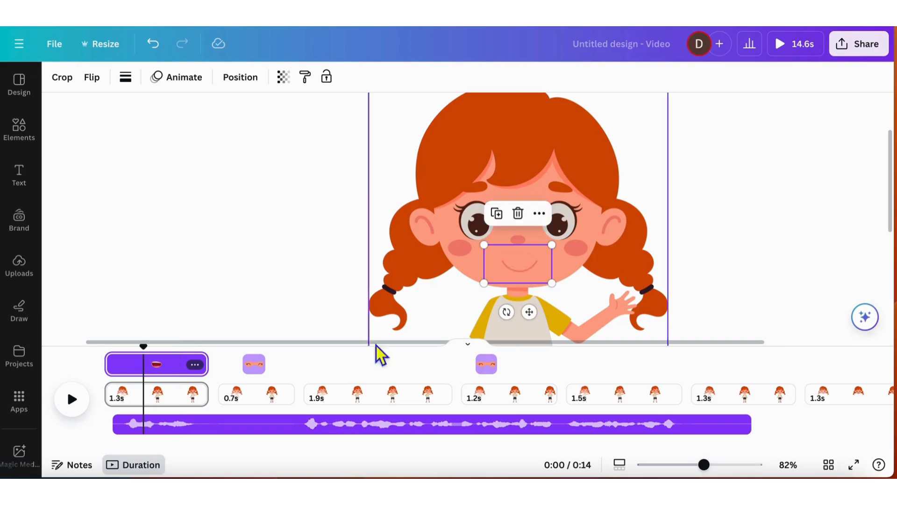
left_click(363, 403)
key("ctrl+v")
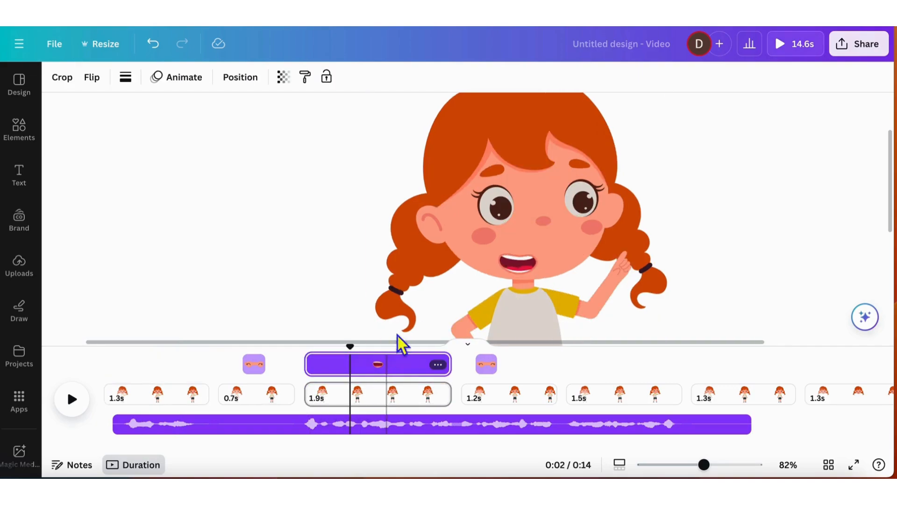
- Align the pasted talking-mouth GIF on page 3 below the nose of the girl's tilted face
left_click(533, 322)
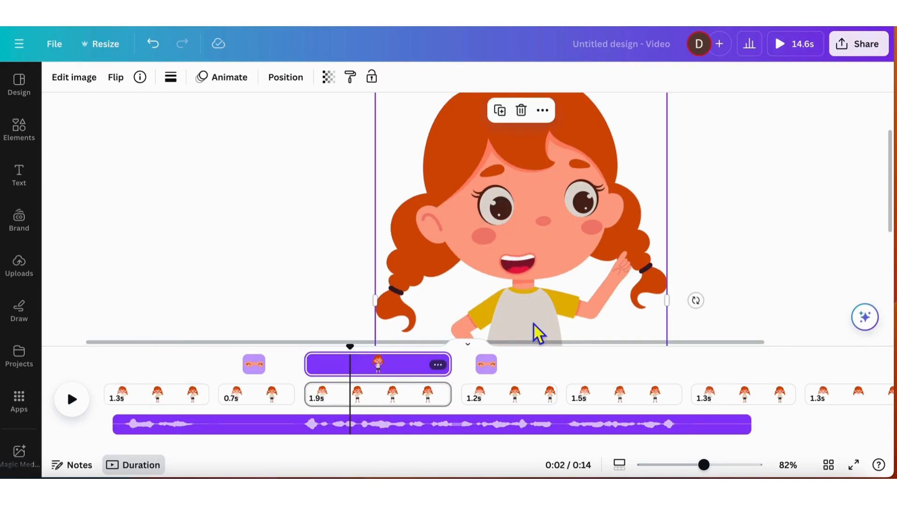
left_click(529, 274)
left_click_drag(533, 313, 560, 304)
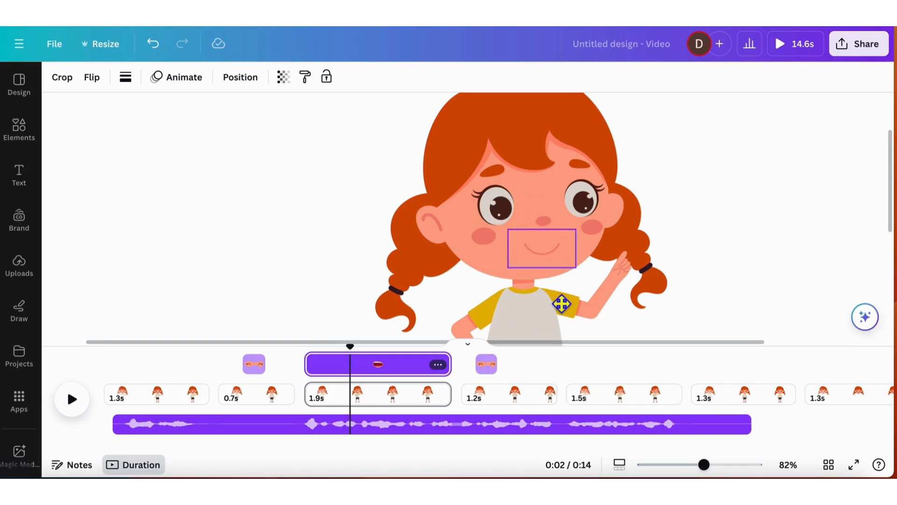
left_click_drag(557, 248, 558, 246)
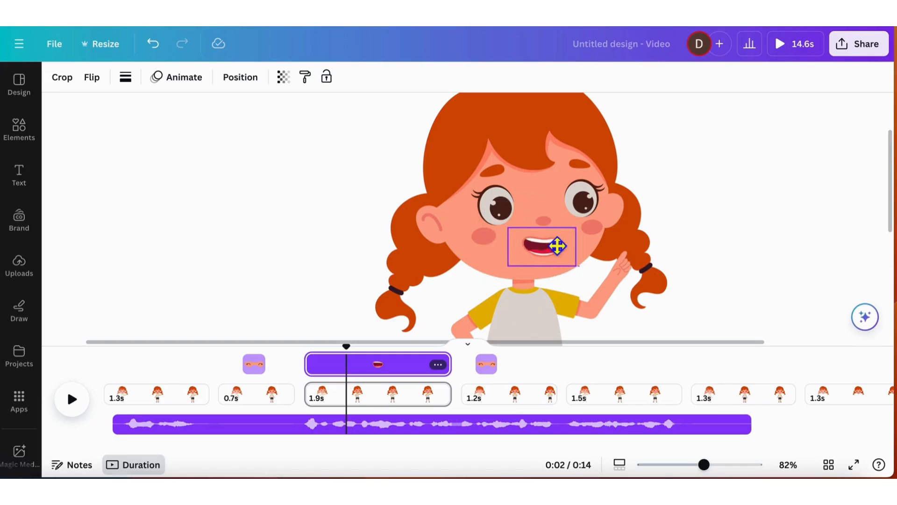
- Paste the talking-mouth GIF on page 4 and shift it up slightly below the girl's nose
left_click(516, 400)
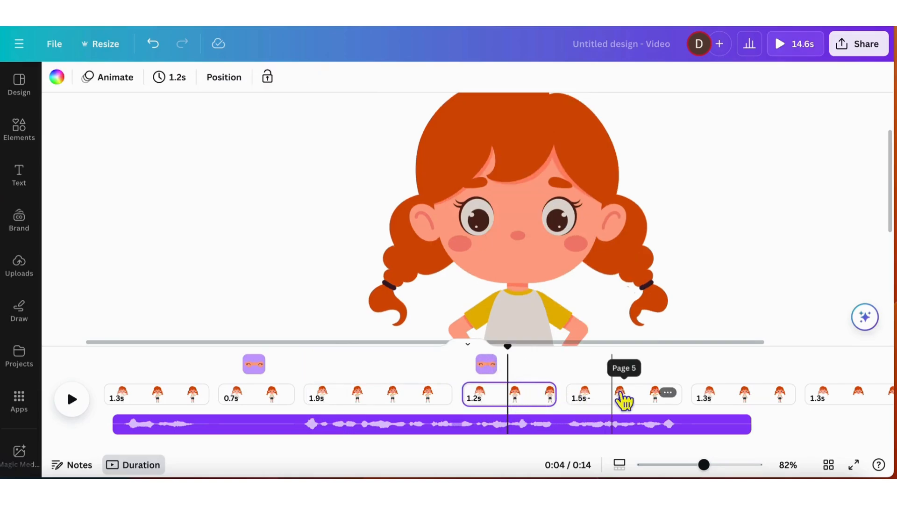
left_click(542, 401)
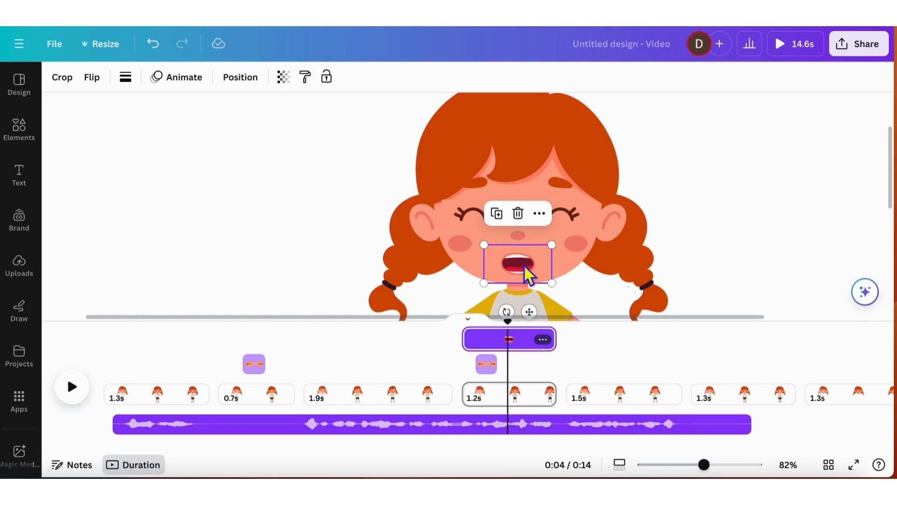
left_click_drag(531, 273, 529, 265)
left_click(346, 230)
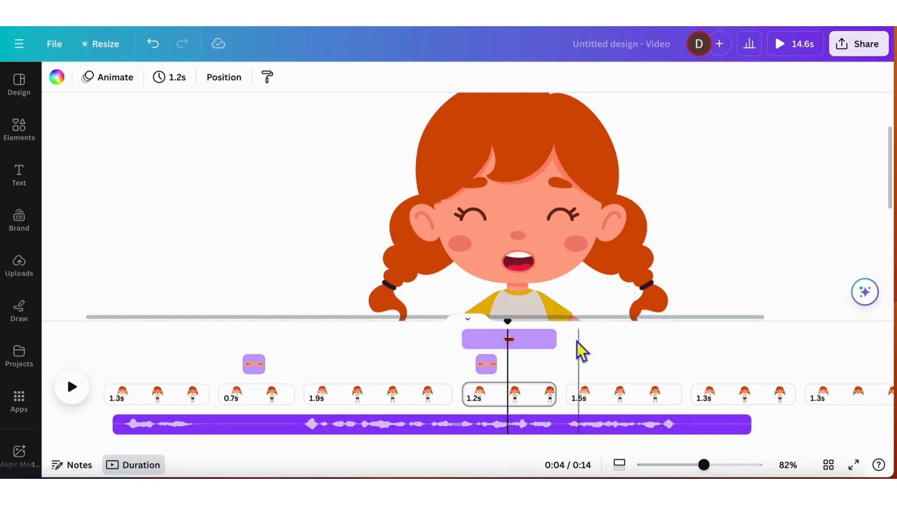
- Copy the talking-mouth GIF fitted to the tilted face on page 3 and paste it on page 5
left_click(616, 401)
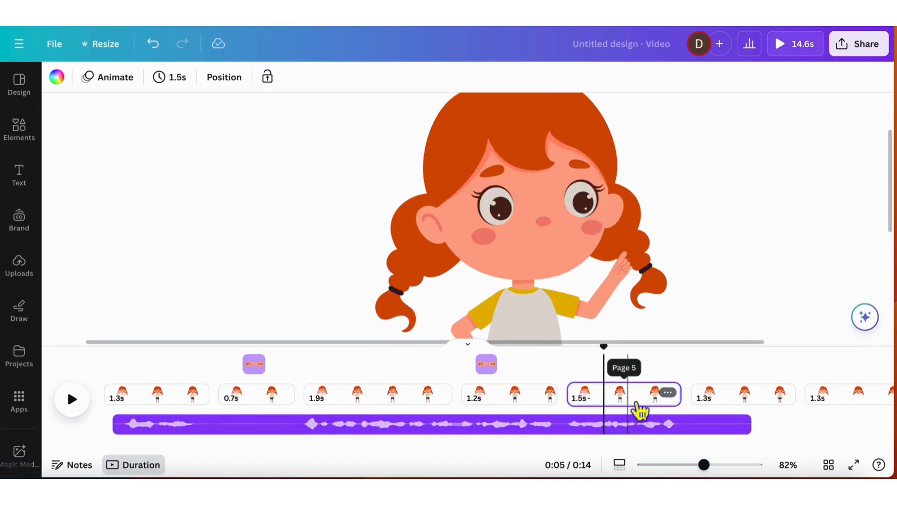
left_click(426, 401)
left_click(545, 241)
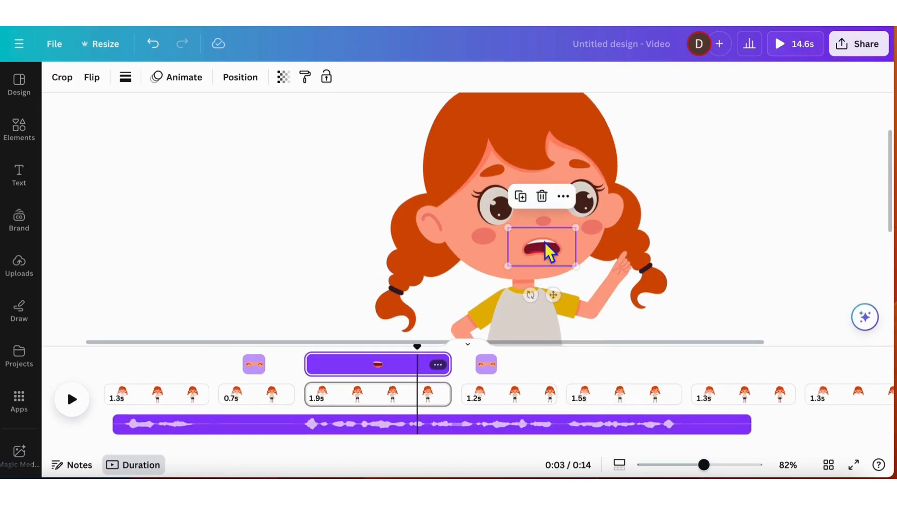
key("ctrl+c")
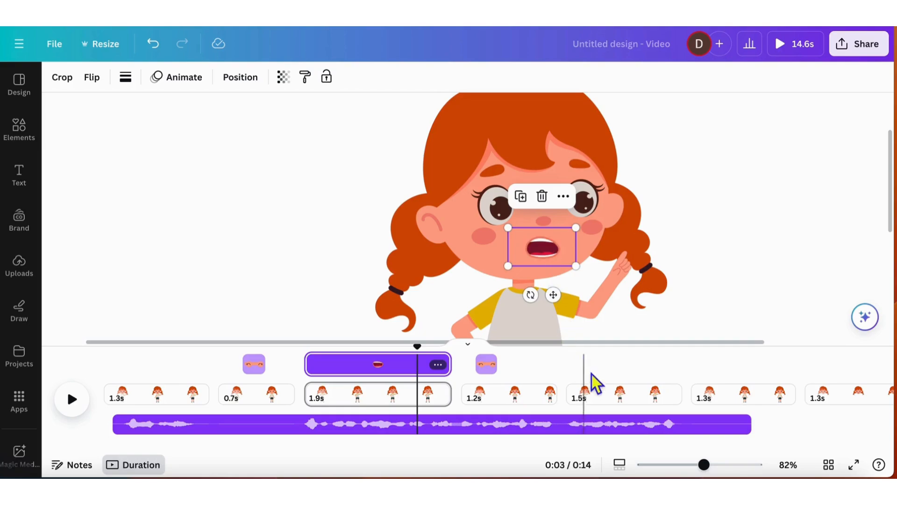
left_click(626, 410)
key("ctrl+v")
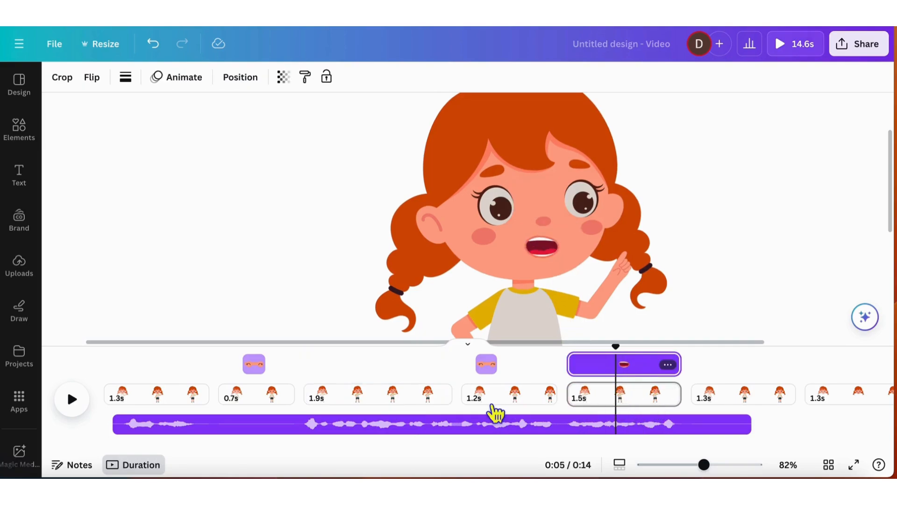
- Play the video from the start of page 1 through page 6 to check the mouth movement against the voice-over
left_click(133, 408)
left_click(688, 469)
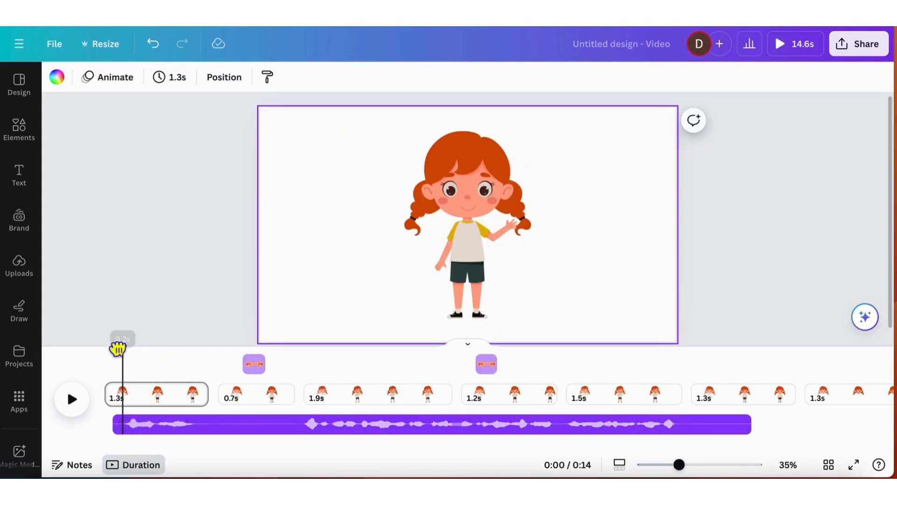
left_click_drag(121, 346, 104, 346)
left_click(72, 400)
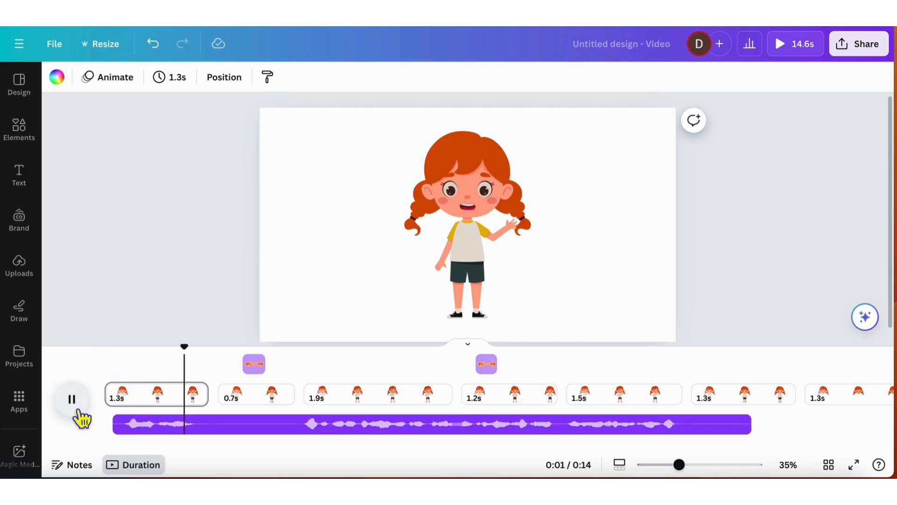
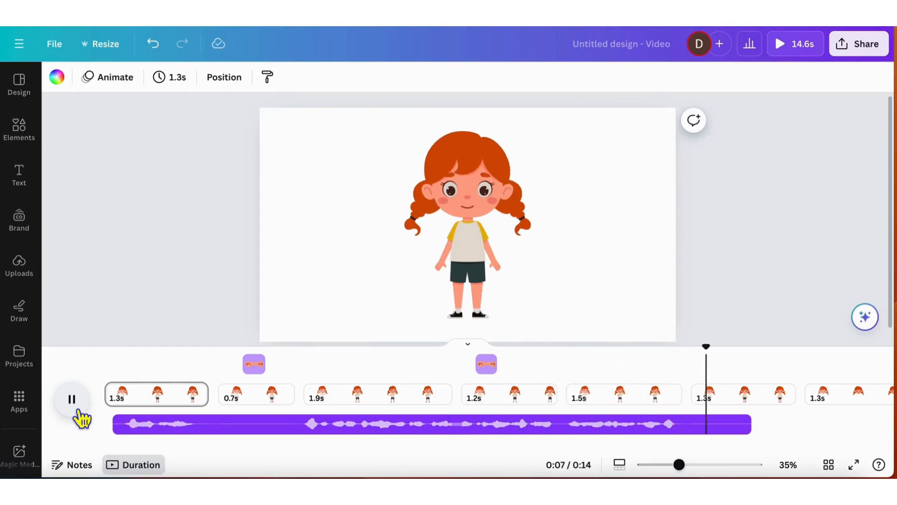
left_click(80, 411)
- Copy the closed-eyes blink group from page 4 and paste it on page 6
left_click(631, 402)
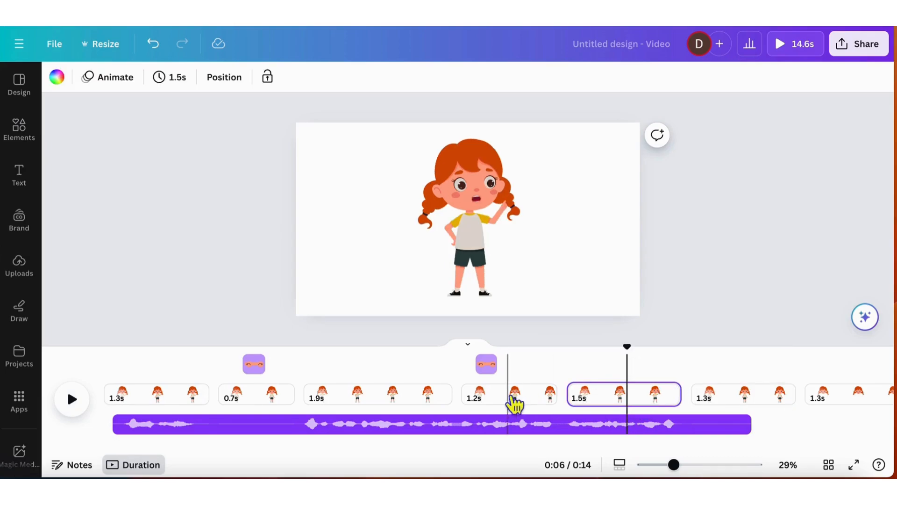
left_click(490, 370)
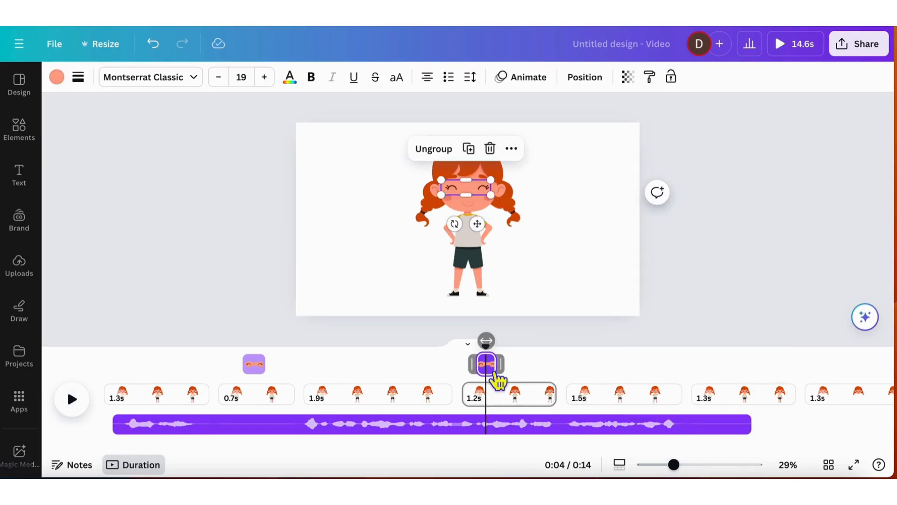
left_click(748, 407)
key("ctrl+v")
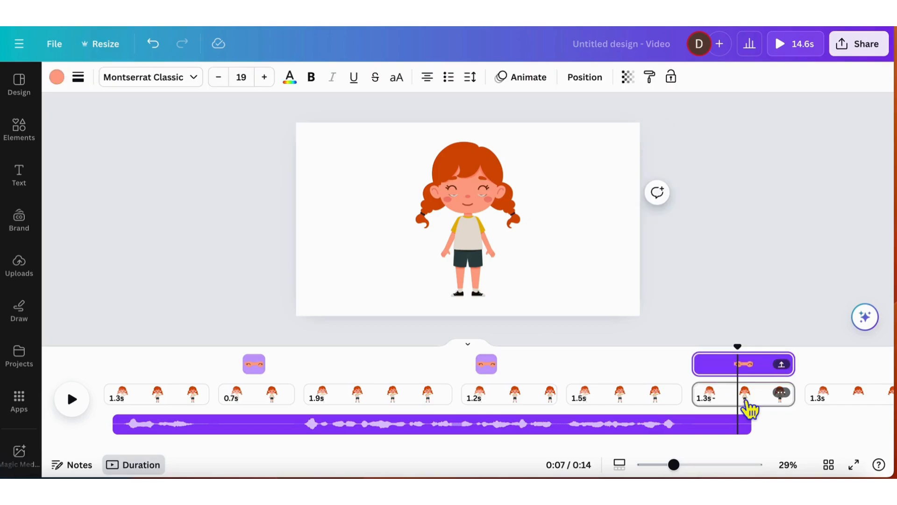
- Position the closed-eyes group exactly over the girl's eyes on page 6 and compare it with the blink on page 4
left_click(481, 196)
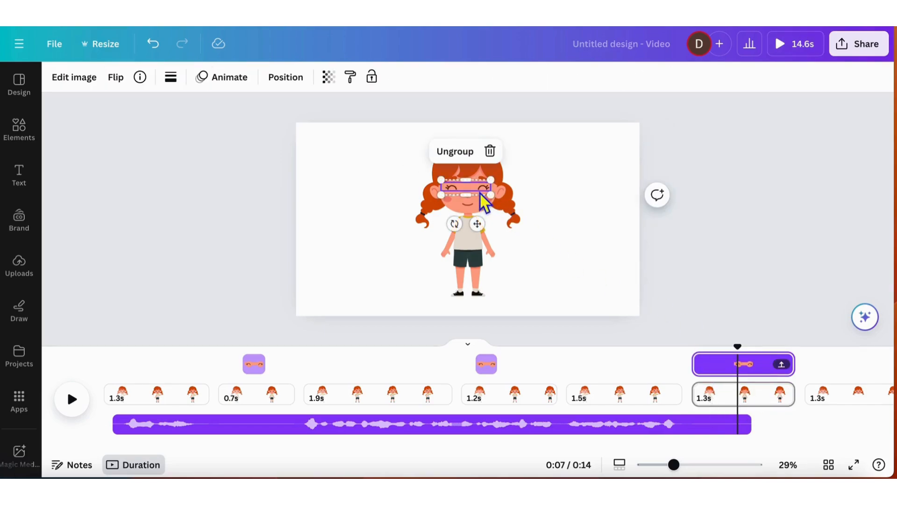
left_click_drag(488, 235, 486, 238)
left_click(580, 228)
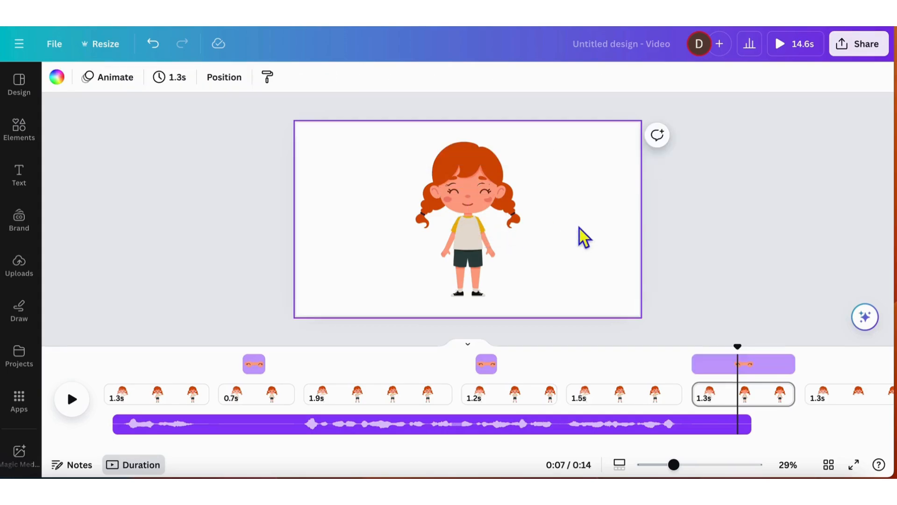
left_click(705, 464)
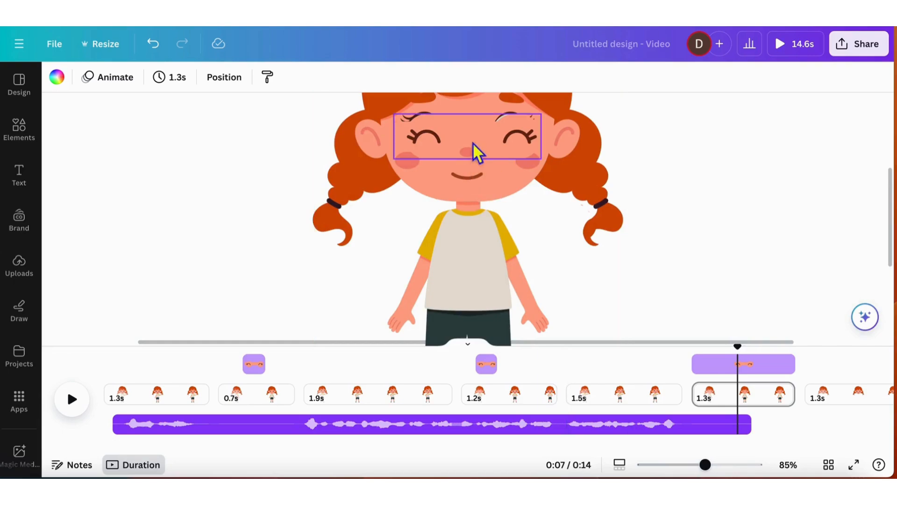
left_click(476, 139)
left_click_drag(475, 138, 474, 136)
left_click(509, 403)
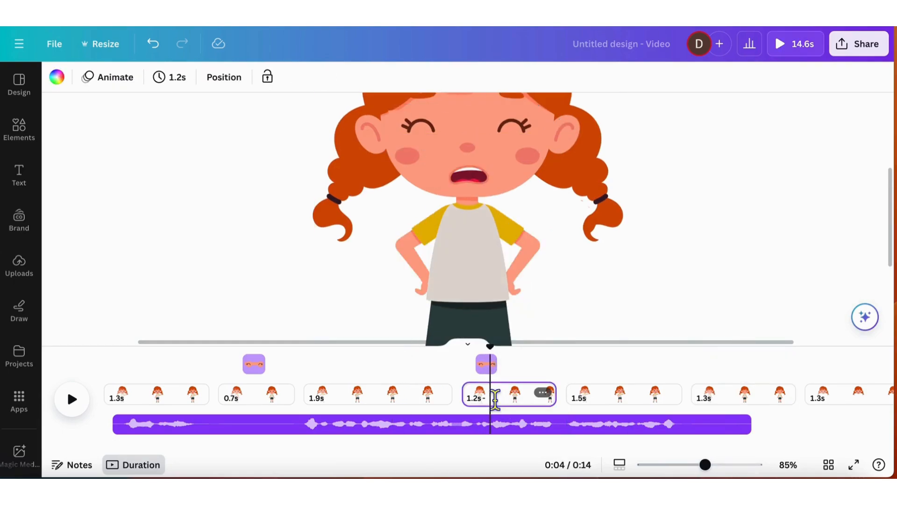
left_click(723, 402)
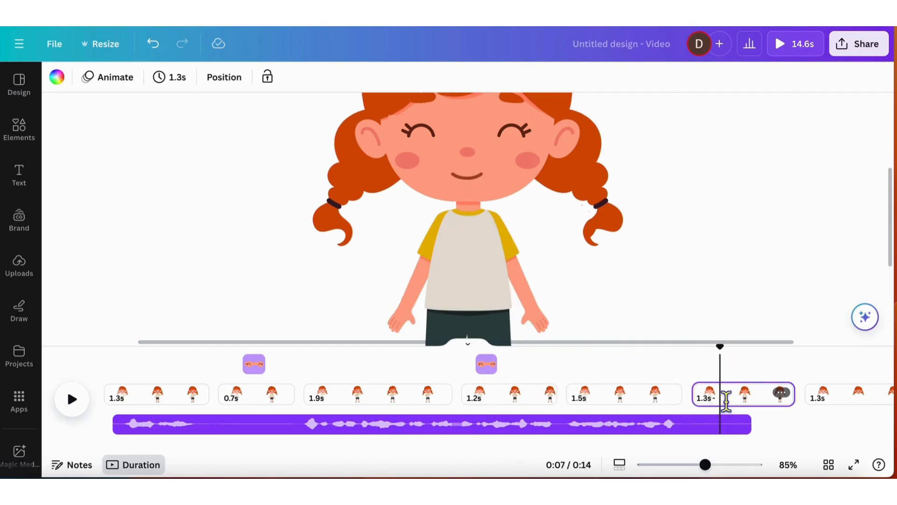
- Shorten the closed-eyes group's timing on page 6 to a brief blink near the start of the page
left_click(490, 124)
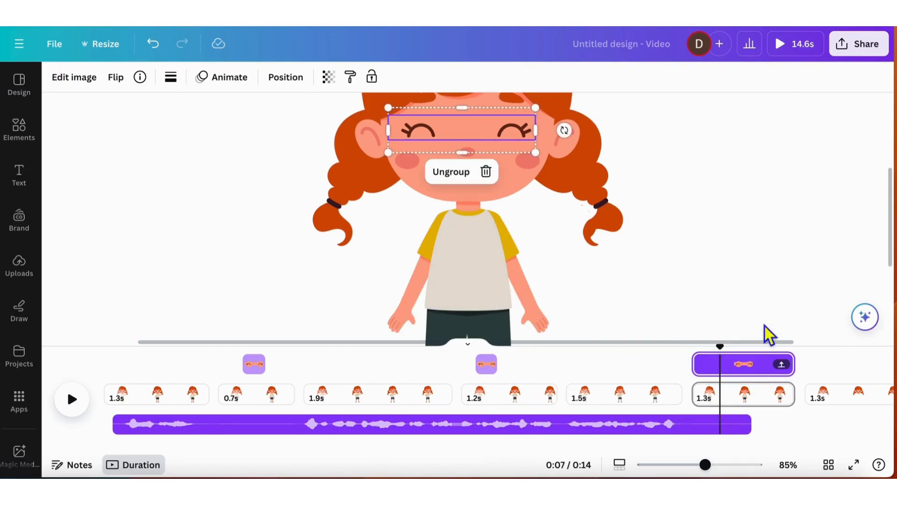
mouse_move(792, 370)
left_click_drag(781, 370, 733, 371)
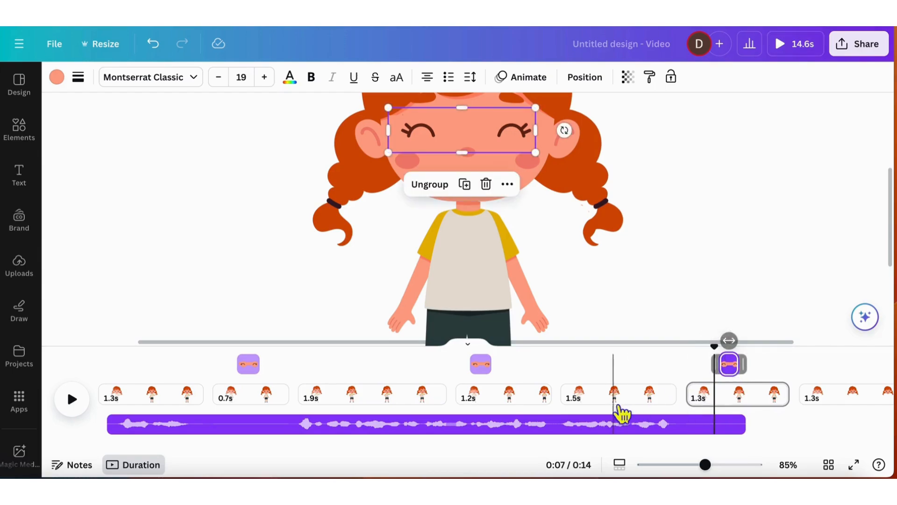
- Play the video from page 1 through page 6 with the whole canvas in view to check the blinks
left_click(152, 402)
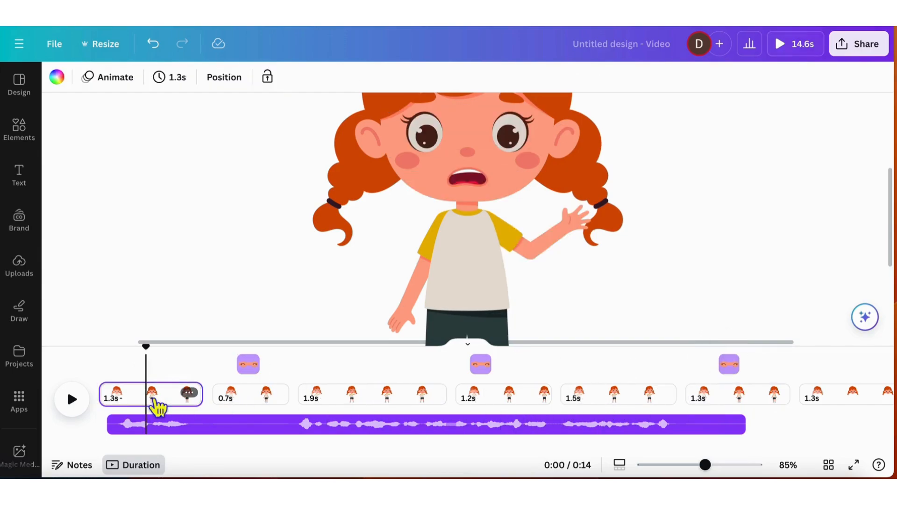
left_click(75, 407)
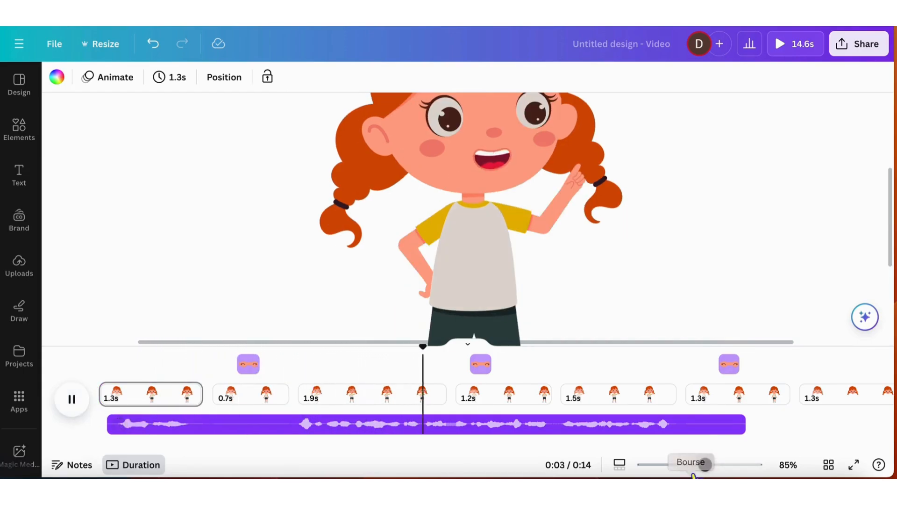
left_click_drag(704, 465, 672, 464)
left_click(80, 408)
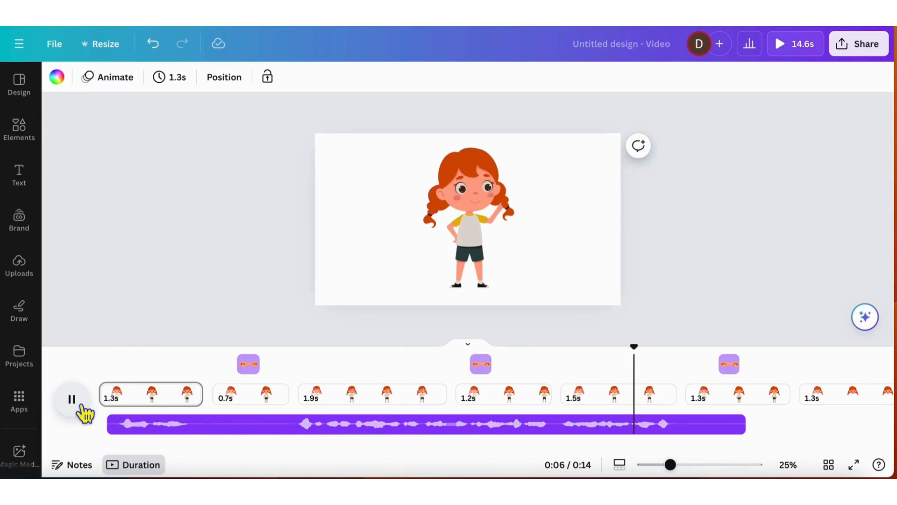
left_click(82, 406)
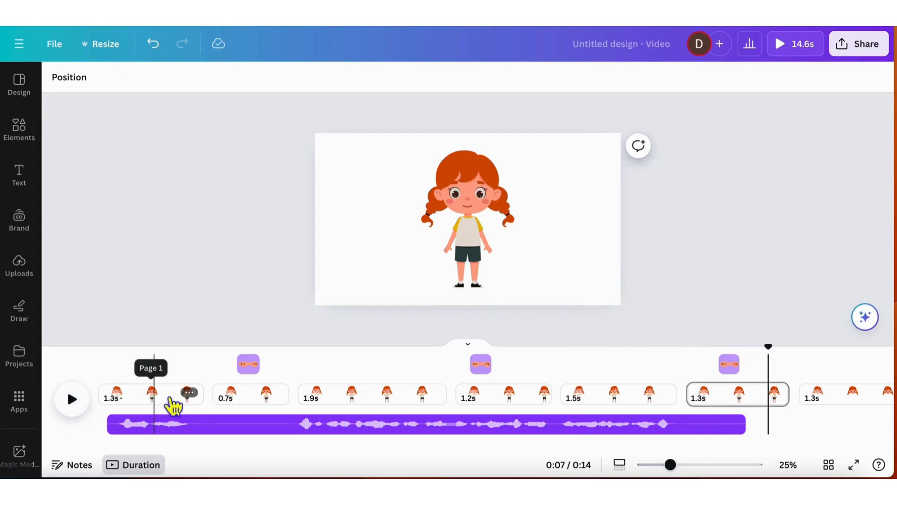
- Add a Match & Move transition between pages 1 and 2 with a duration of 0.12 seconds
left_click(186, 407)
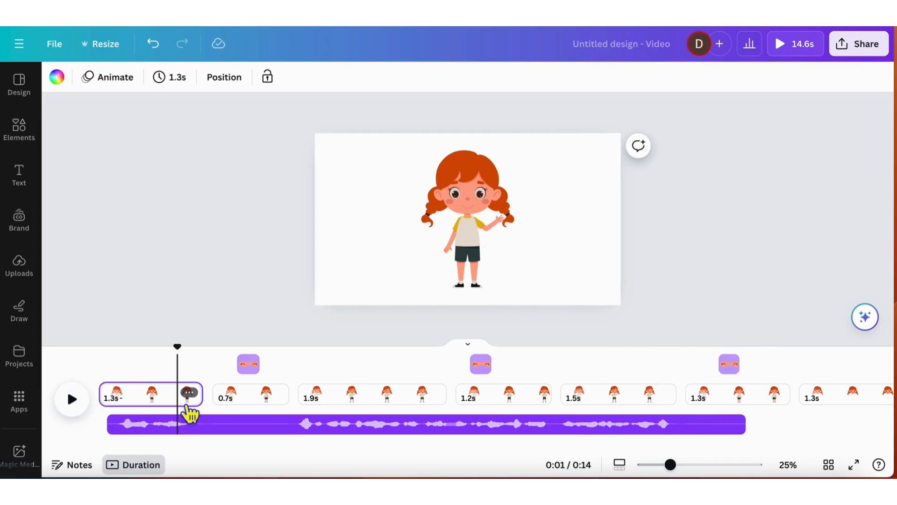
left_click(214, 398)
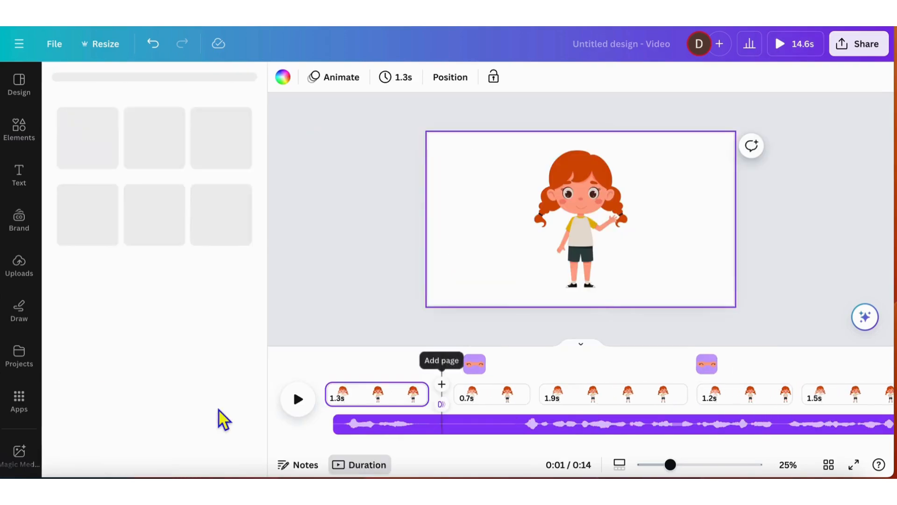
left_click(114, 316)
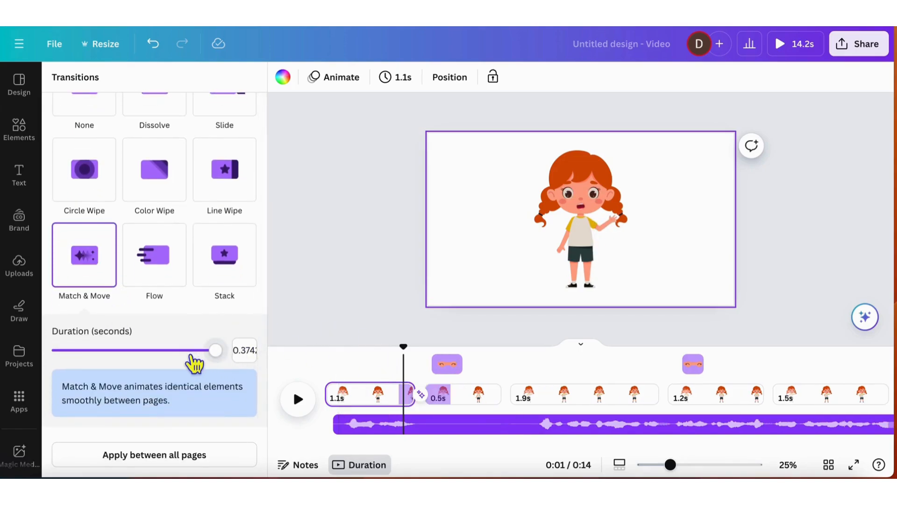
left_click(107, 350)
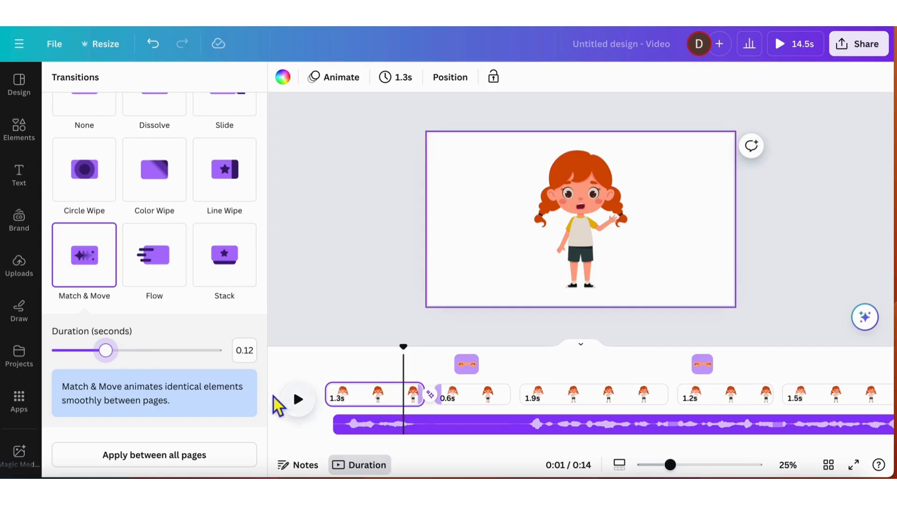
- Play the video from page 1 into page 3 to check the transition between the first two pages
left_click(298, 400)
left_click(298, 399)
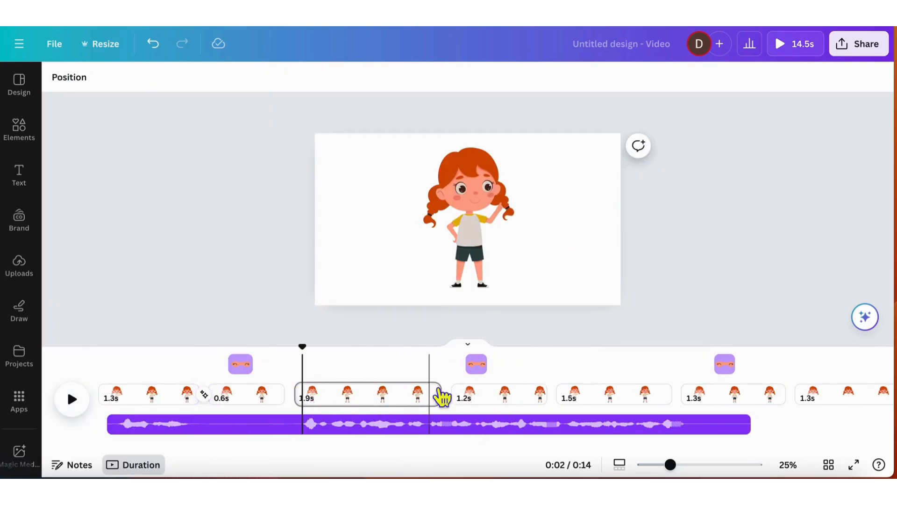
left_click(171, 397)
left_click(87, 398)
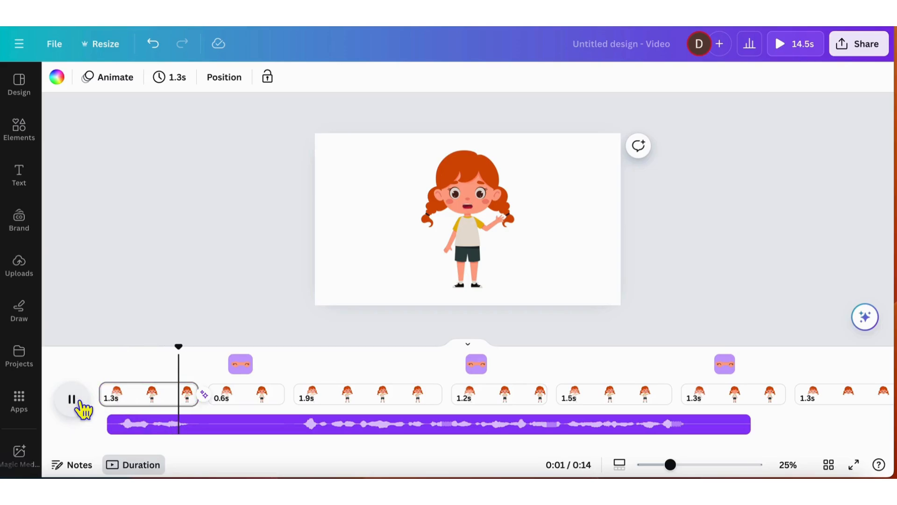
left_click(81, 405)
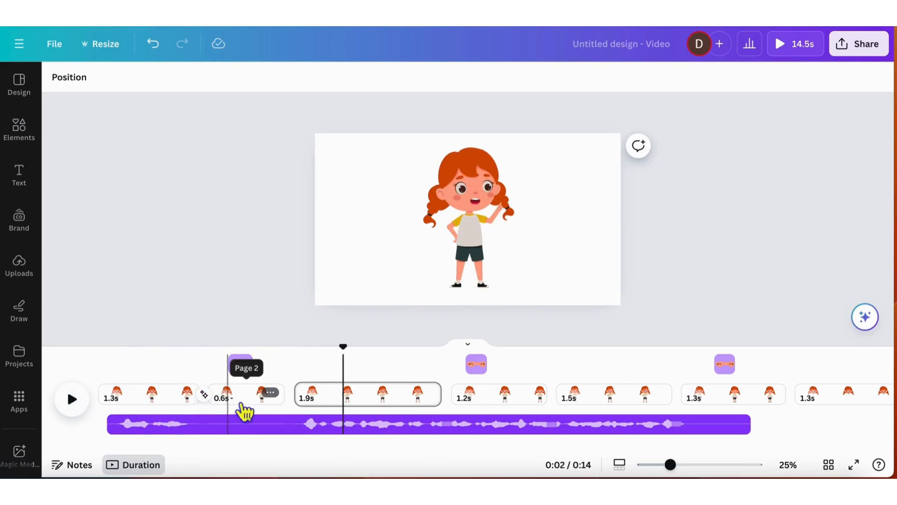
- Add a Match & Move transition between pages 2 and 3 with a duration of 0.12 seconds
left_click(302, 409)
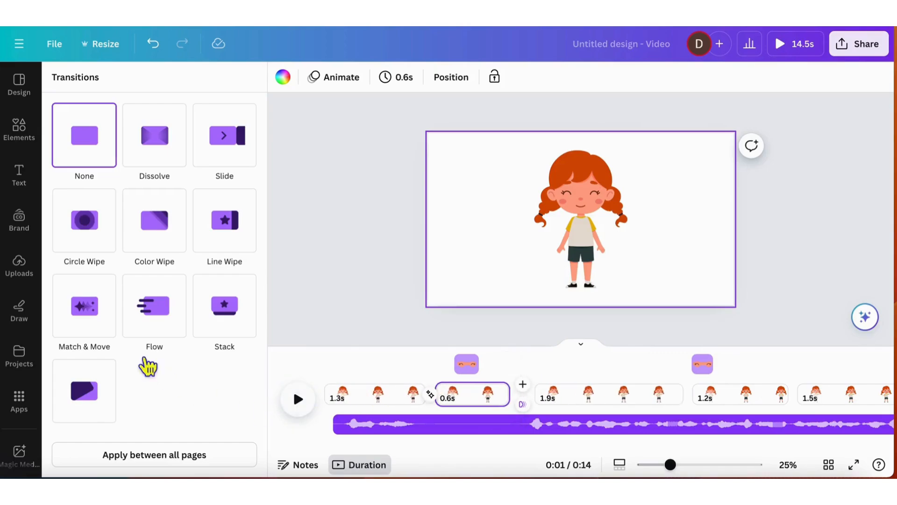
left_click(103, 326)
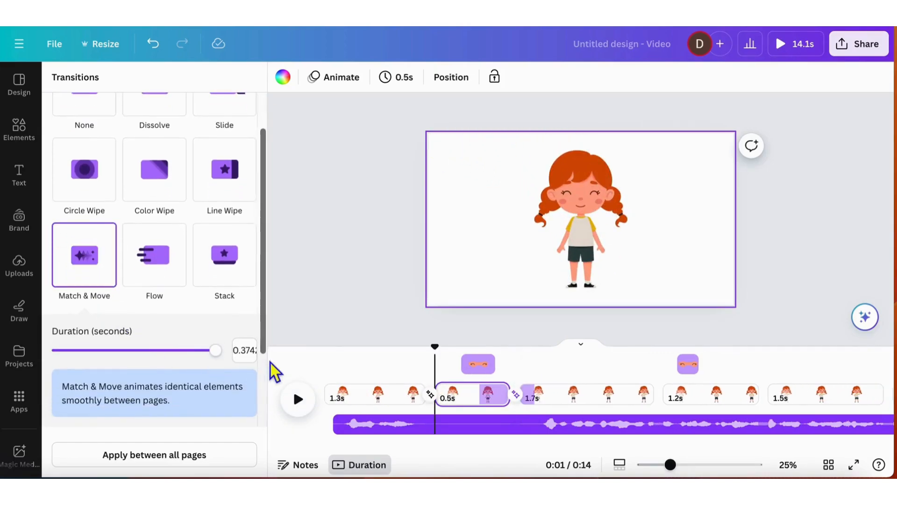
left_click(106, 350)
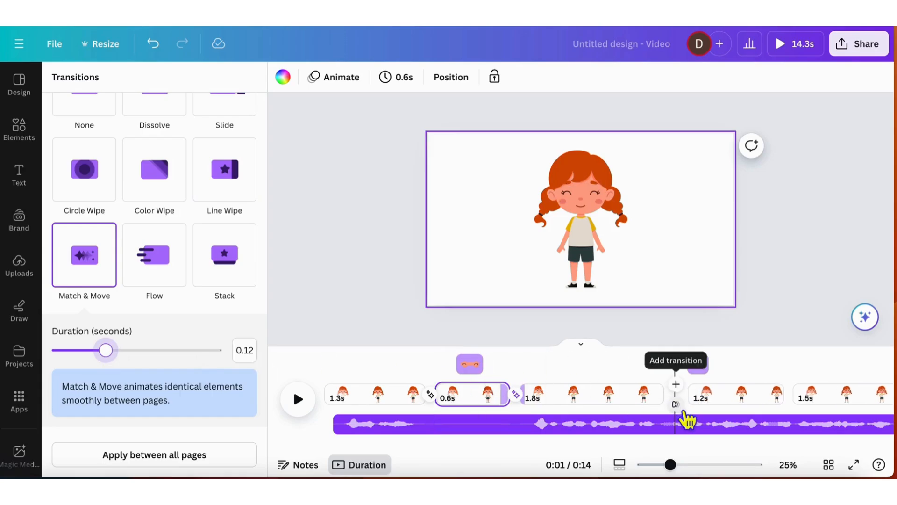
- Add a Match & Move transition between pages 3 and 4 and reduce its duration to 0.14 seconds
left_click(673, 396)
left_click(114, 286)
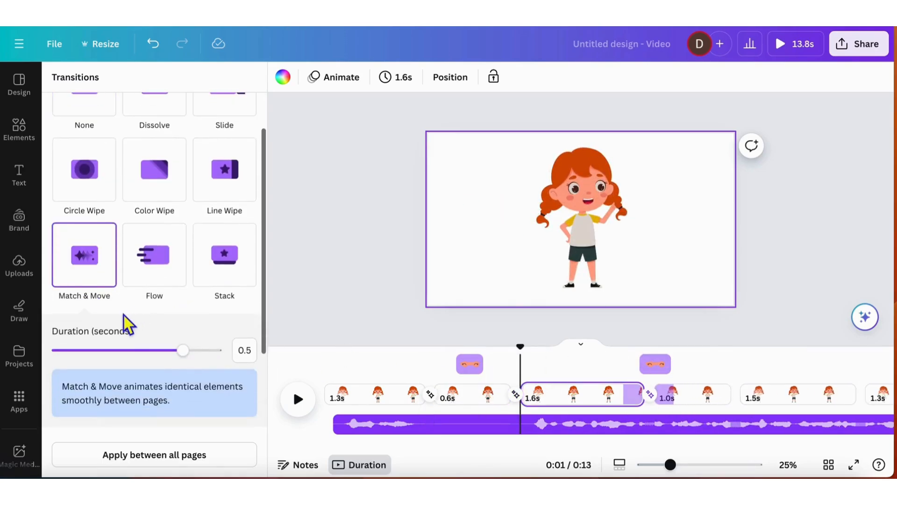
left_click(123, 351)
left_click_drag(127, 357, 101, 355)
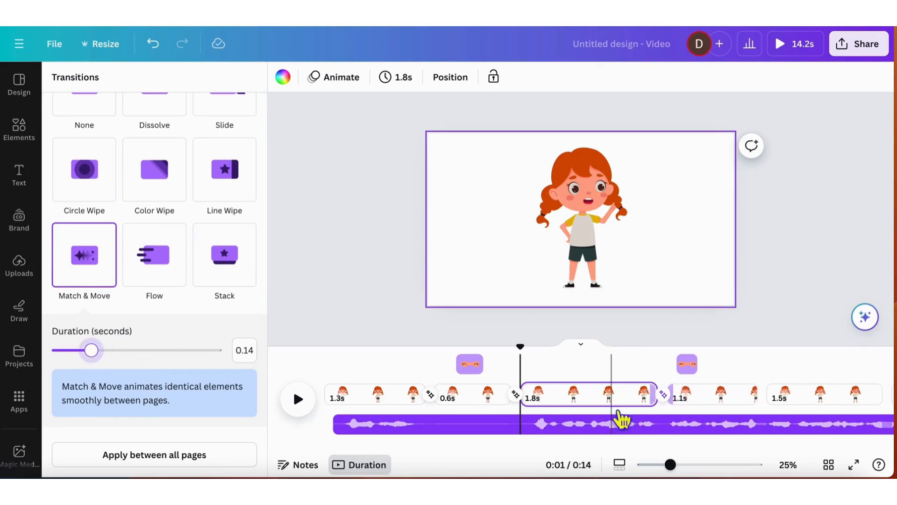
- Preview the transition between pages 3 and 4 and shorten its duration to 0.08 seconds
left_click(628, 403)
left_click(309, 410)
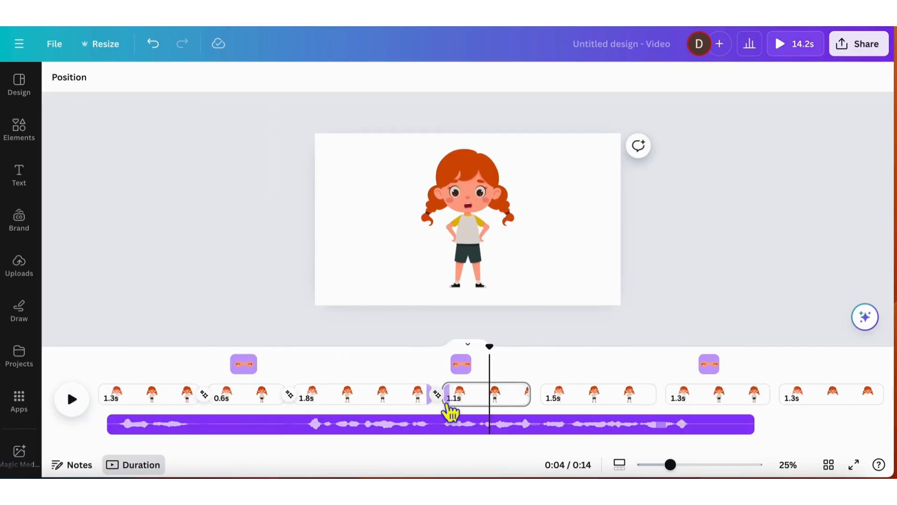
left_click(442, 398)
left_click_drag(88, 355, 77, 355)
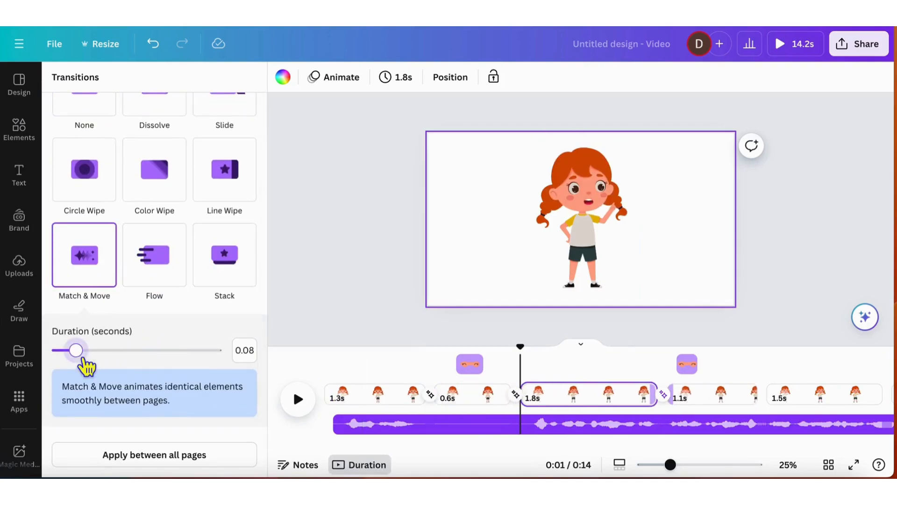
- Play the video across pages 3 to 4 and pages 2 to 3 to check both transitions
left_click(624, 397)
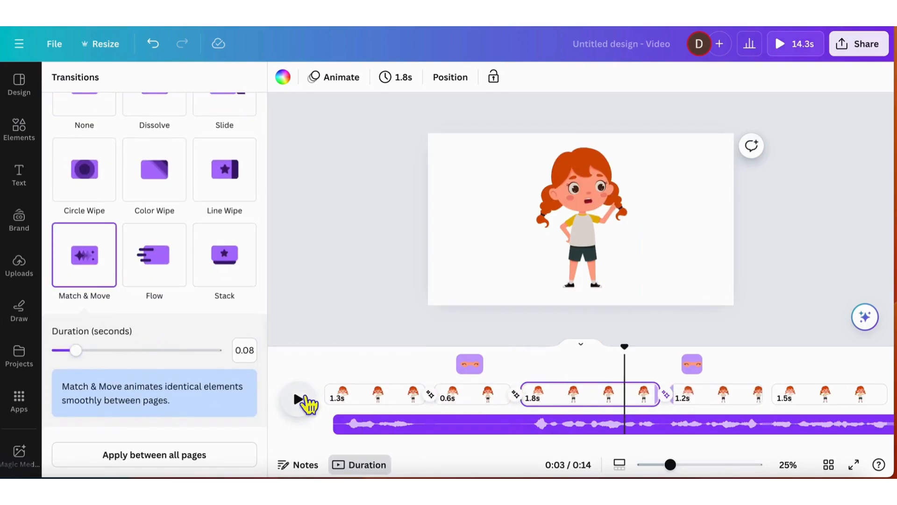
left_click(298, 400)
left_click(299, 402)
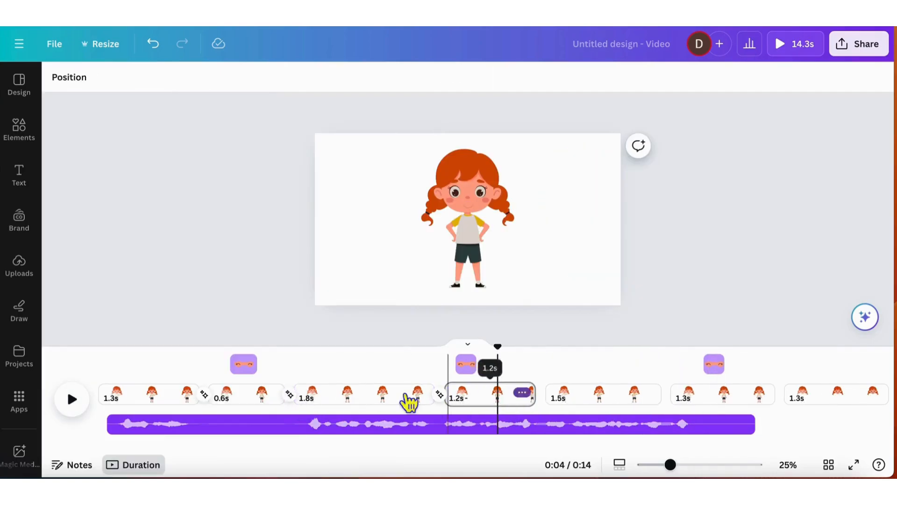
left_click(267, 397)
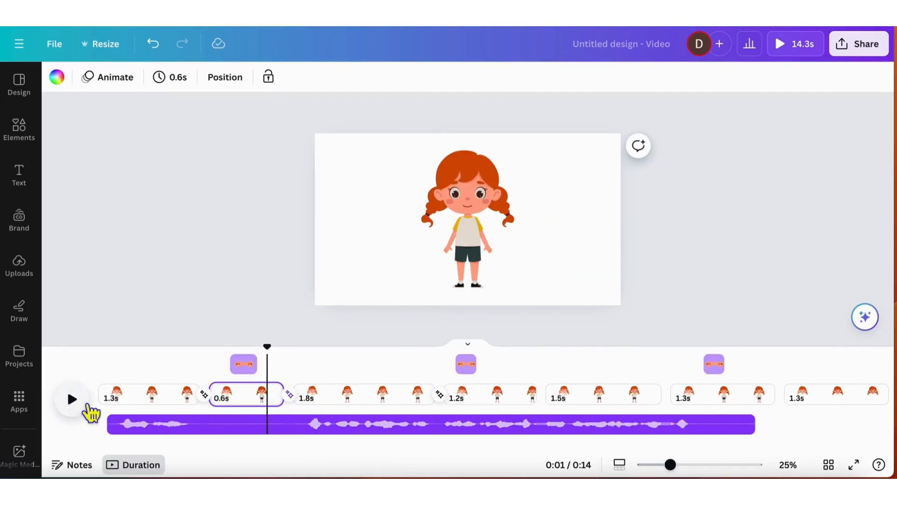
left_click(80, 405)
left_click(80, 405)
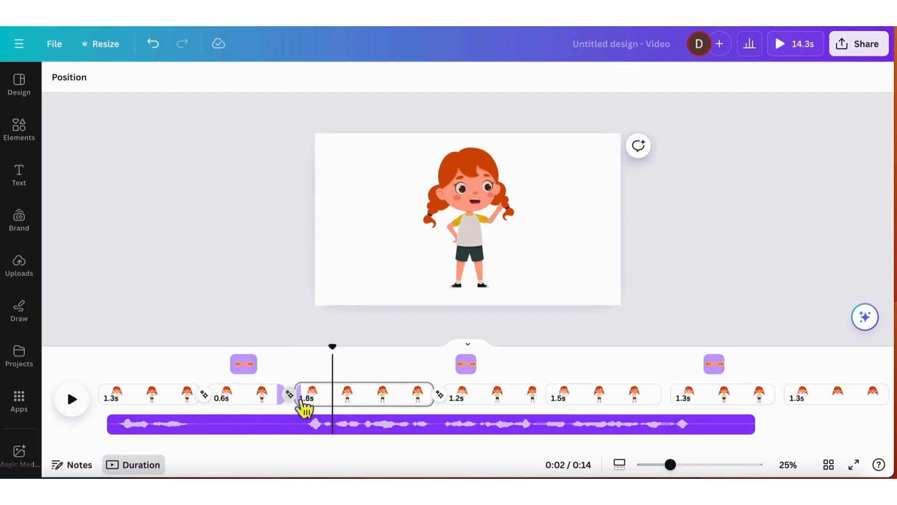
- Shorten the transition between pages 2 and 3 to 0.07 seconds and the one between pages 1 and 2 to 0.08 seconds, previewing the result
left_click(290, 394)
left_click(85, 351)
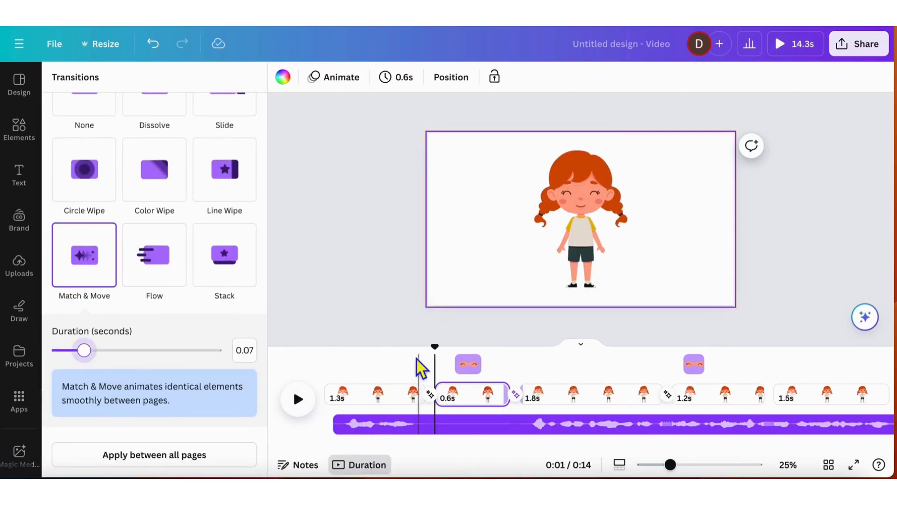
left_click(430, 395)
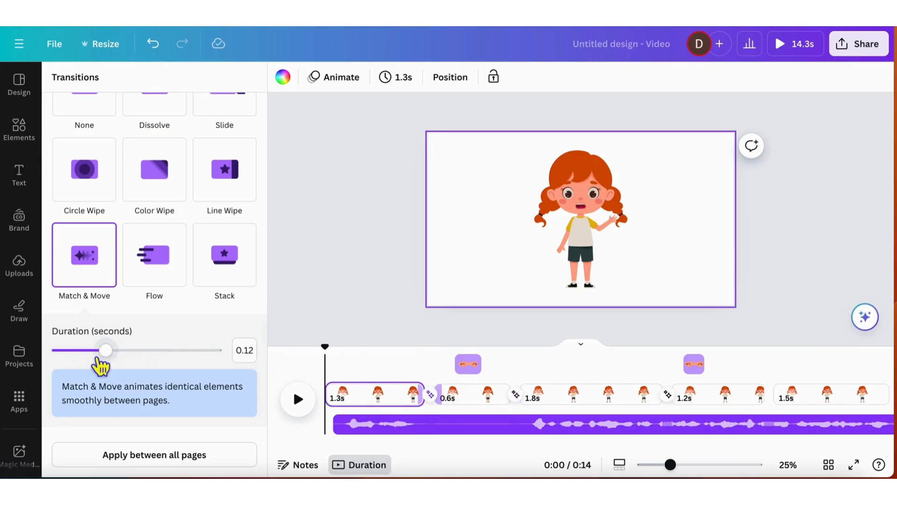
left_click_drag(106, 350, 88, 351)
left_click(309, 411)
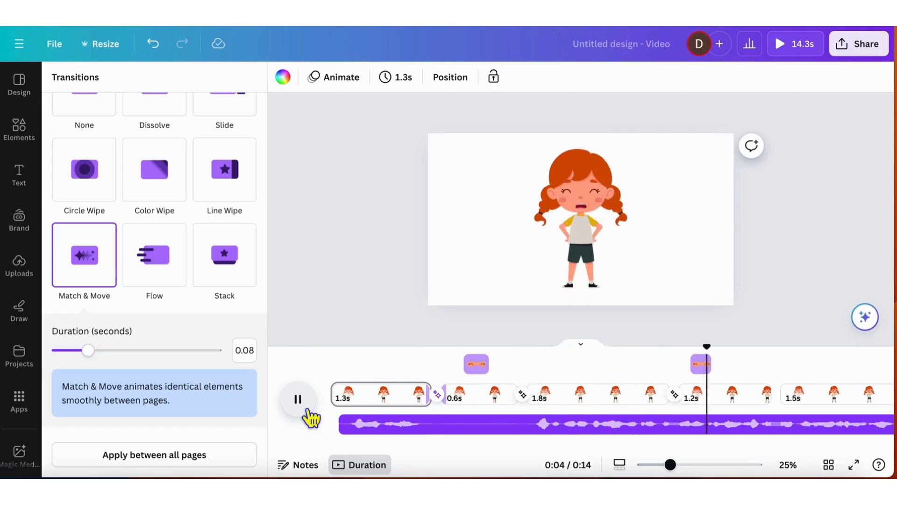
- Add a Match & Move transition between pages 4 and 5, reduce its duration to 0.08 seconds and preview it
scroll(472, 404, "right", 5)
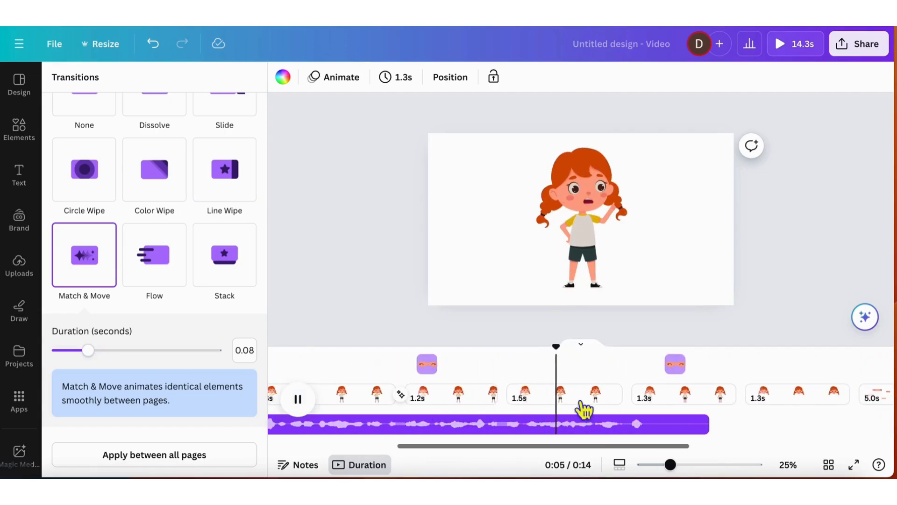
left_click(471, 401)
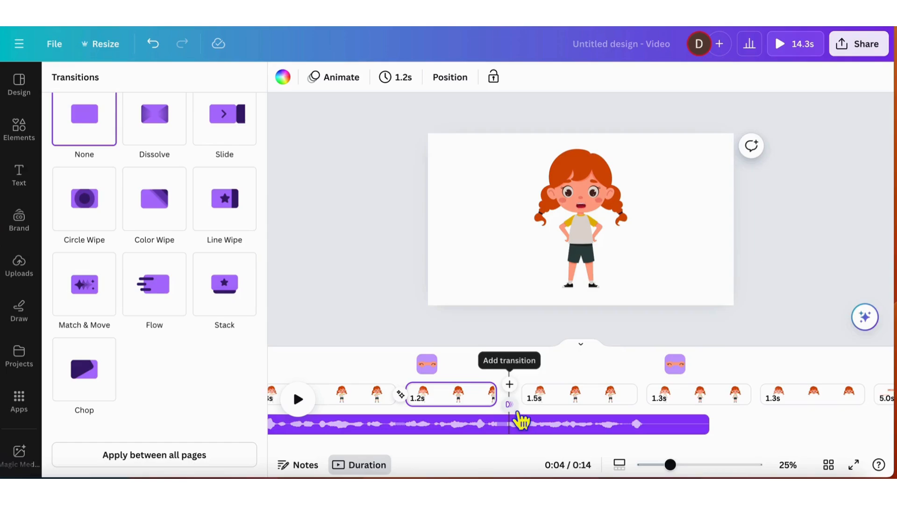
left_click(91, 304)
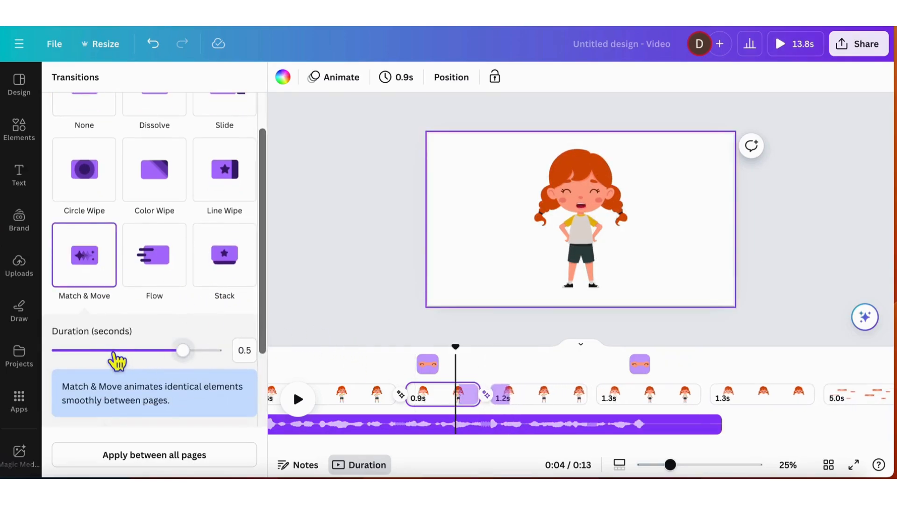
left_click_drag(114, 353, 89, 355)
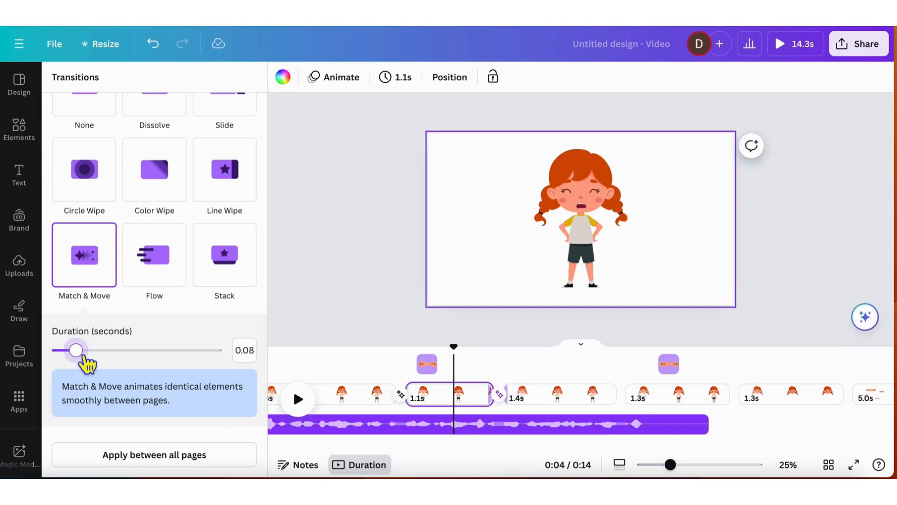
left_click(297, 399)
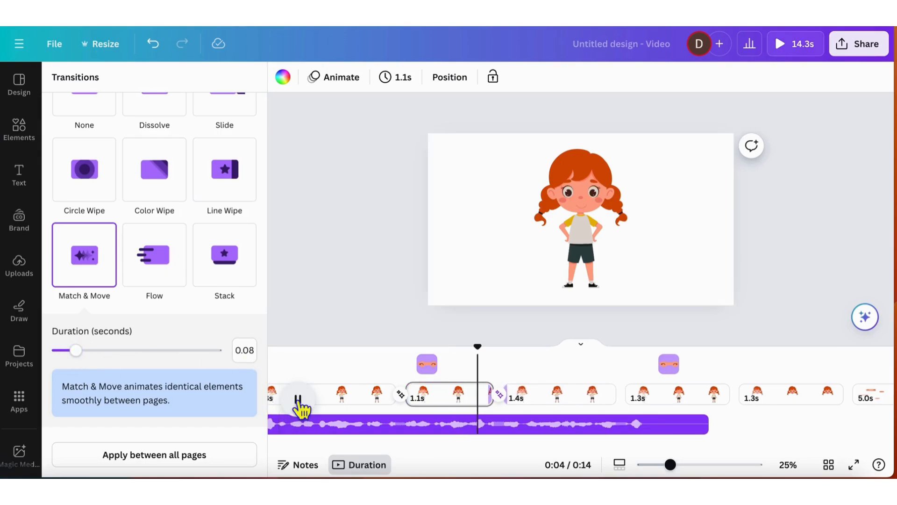
left_click(298, 399)
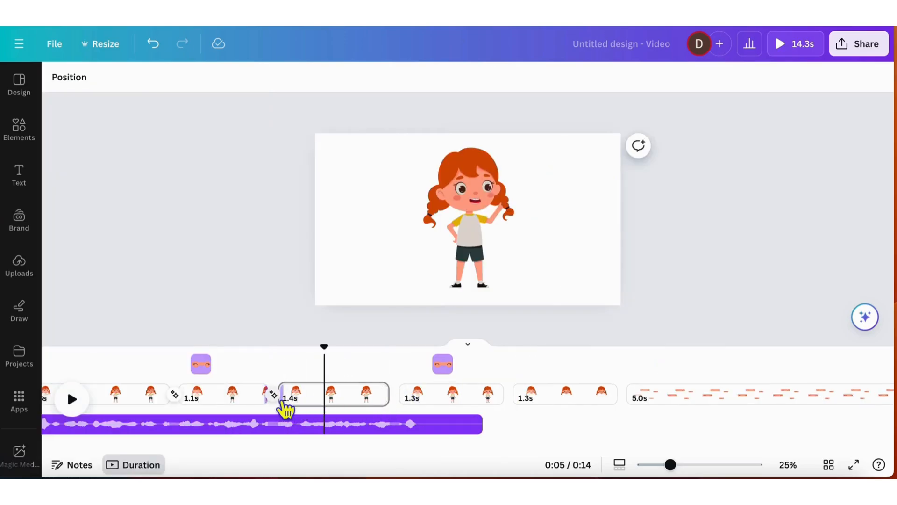
- Shorten the transition between pages 4 and 5 to 0.05 seconds and play the video through to page 6
left_click(274, 395)
left_click_drag(76, 351, 67, 351)
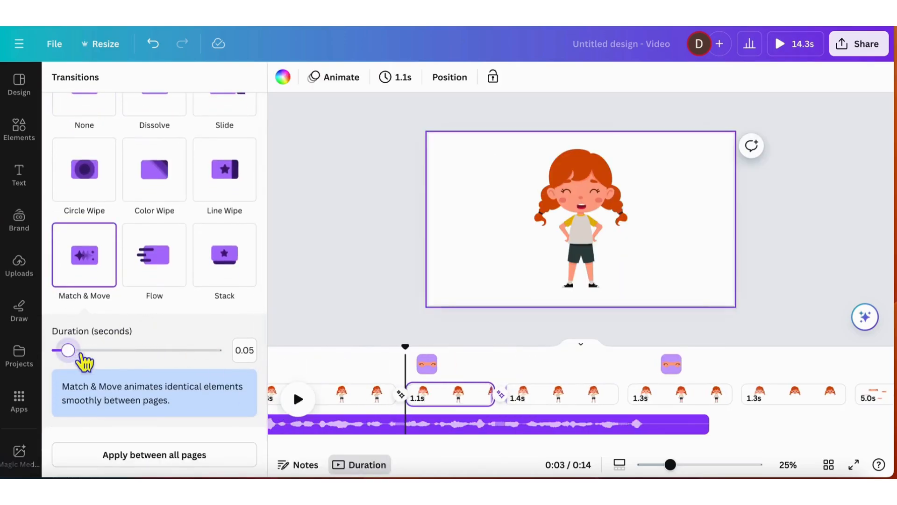
left_click(297, 403)
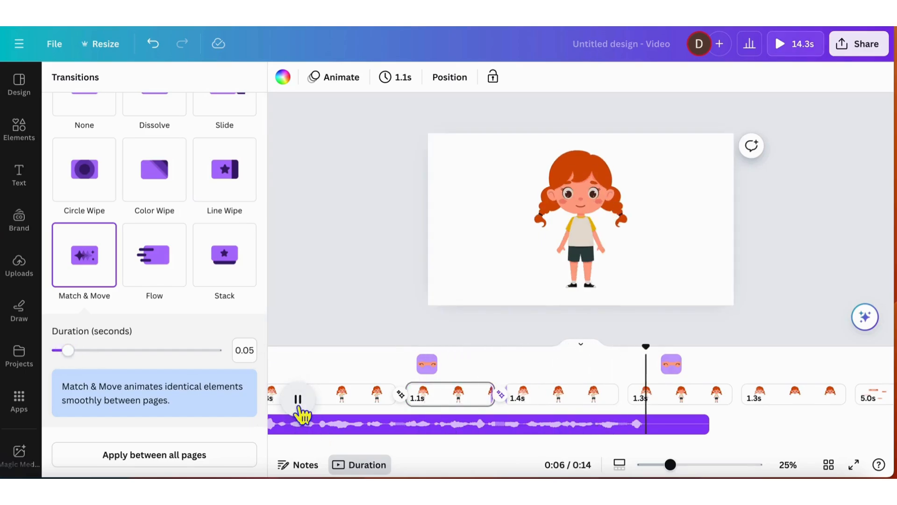
left_click(298, 399)
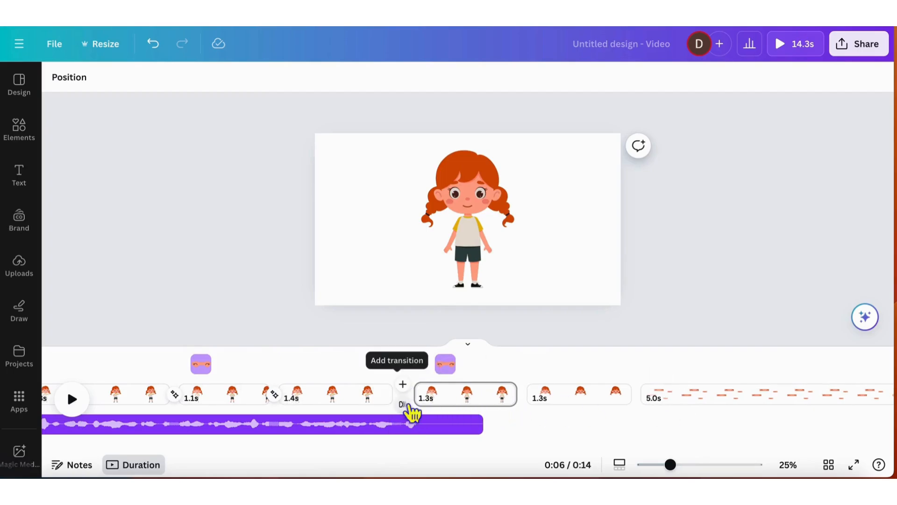
- Add a Match & Move transition between pages 5 and 6, reduce its duration to 0.05 seconds and preview it
left_click(401, 401)
left_click(97, 335)
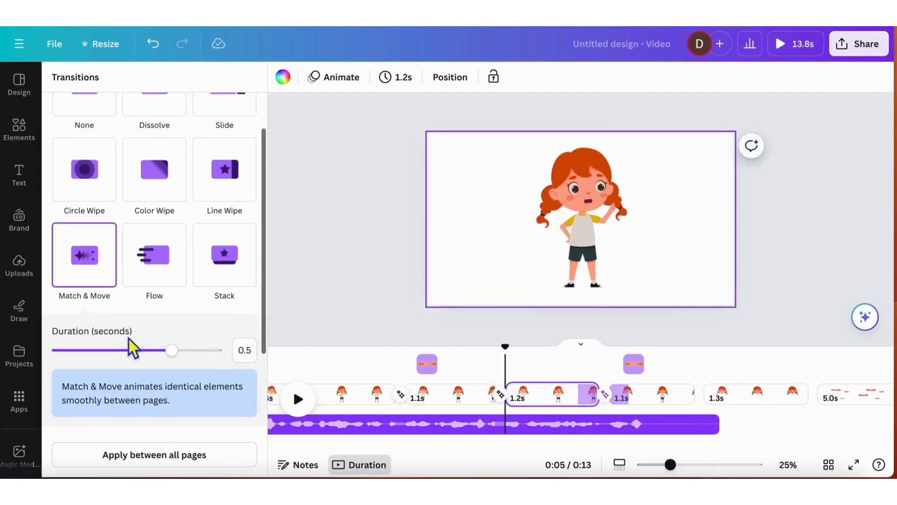
left_click(81, 350)
left_click_drag(80, 350, 69, 350)
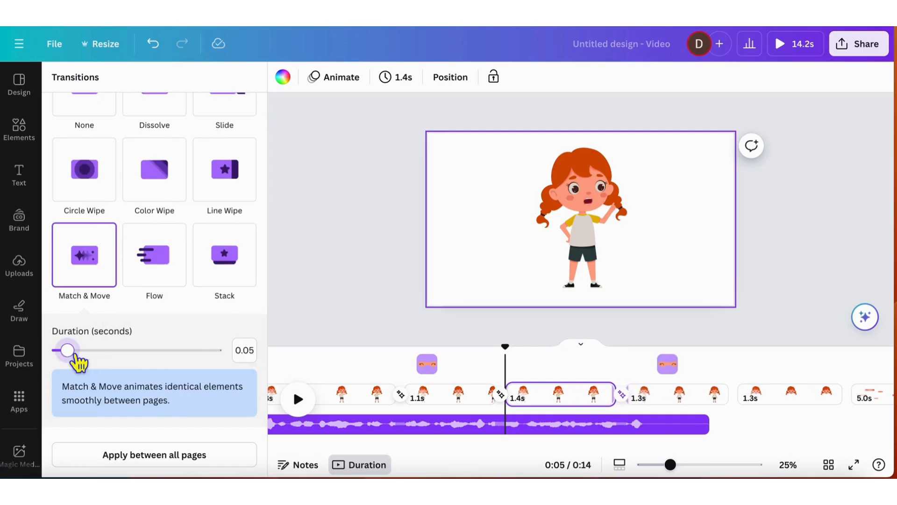
left_click(310, 407)
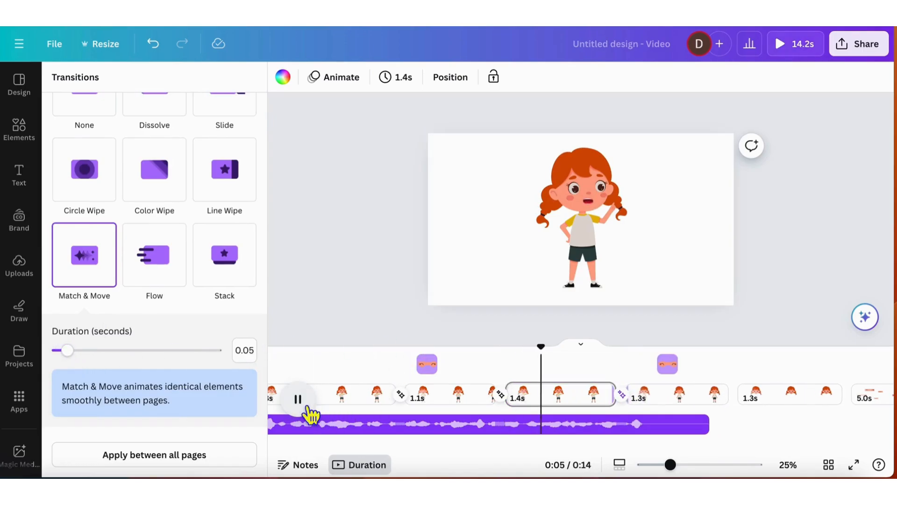
left_click(310, 411)
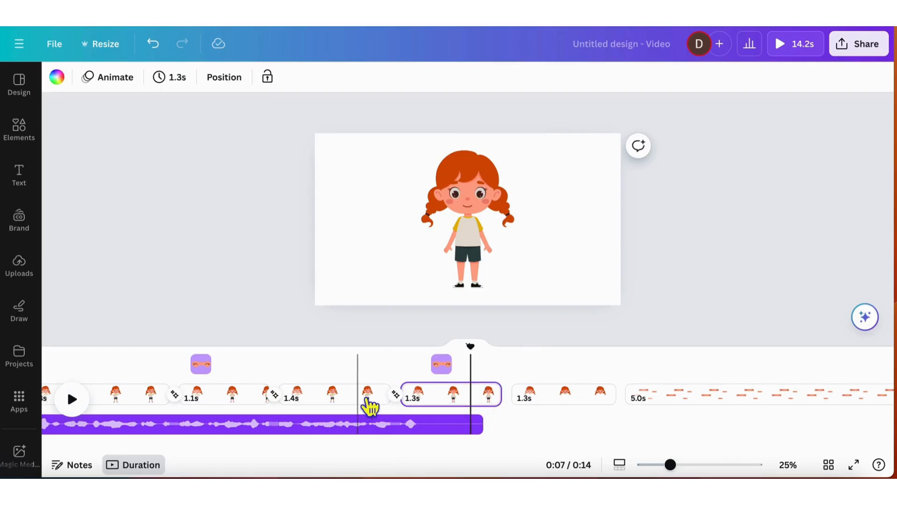
- Shorten the transition between pages 1 and 2 to 0.06 seconds and play the video from the start through to page 6
scroll(366, 405, "left", 5)
left_click(216, 402)
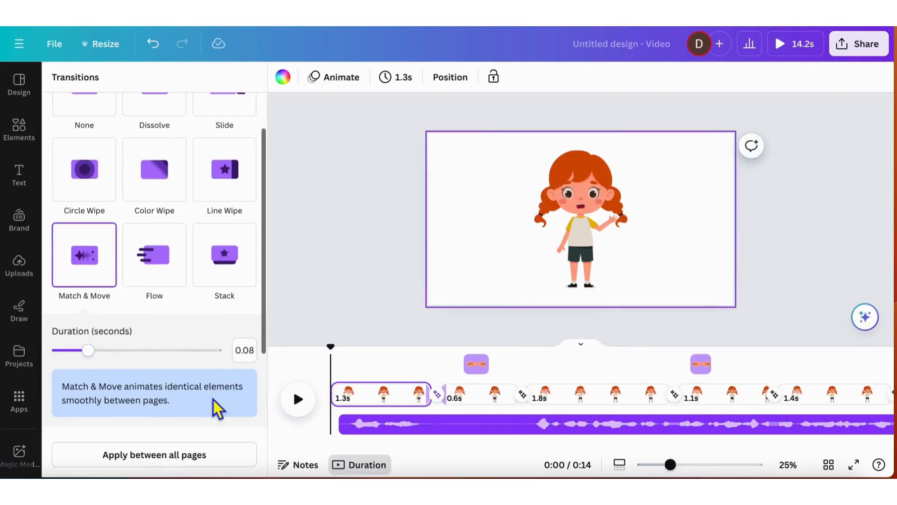
left_click_drag(89, 353, 85, 353)
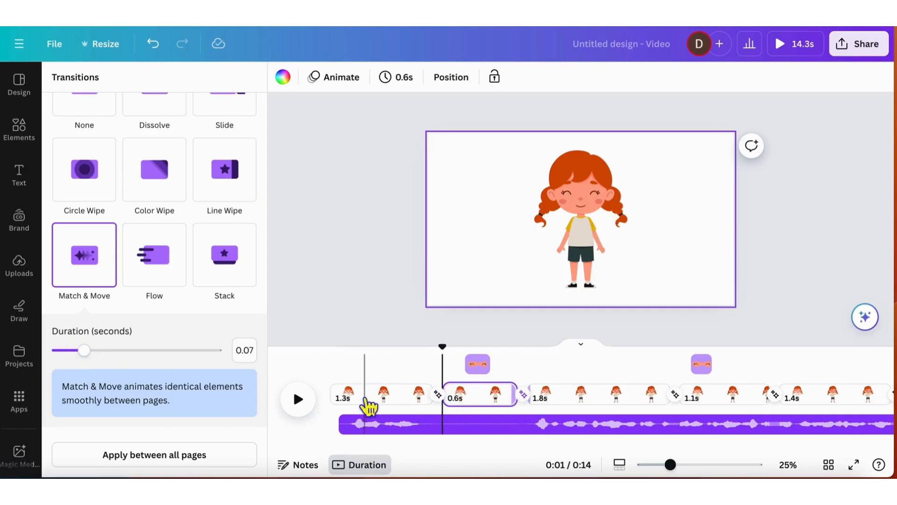
left_click(362, 403)
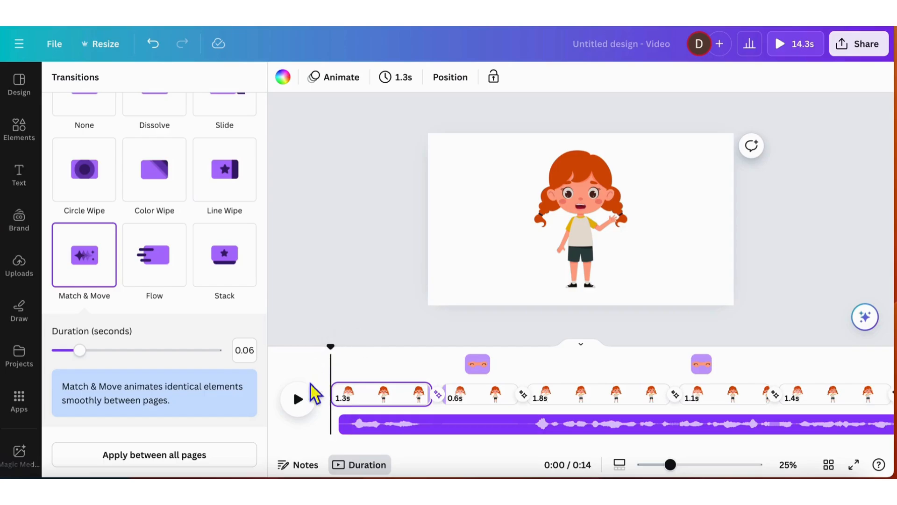
left_click(304, 403)
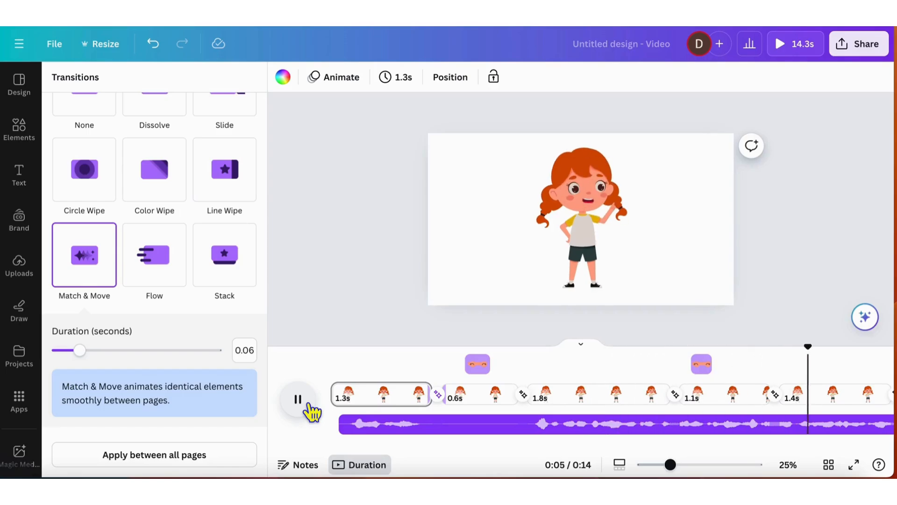
left_click(297, 399)
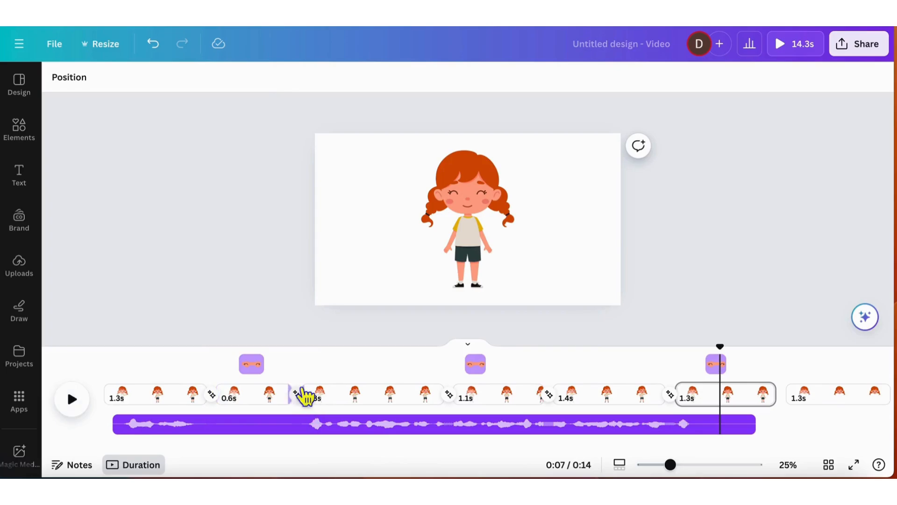